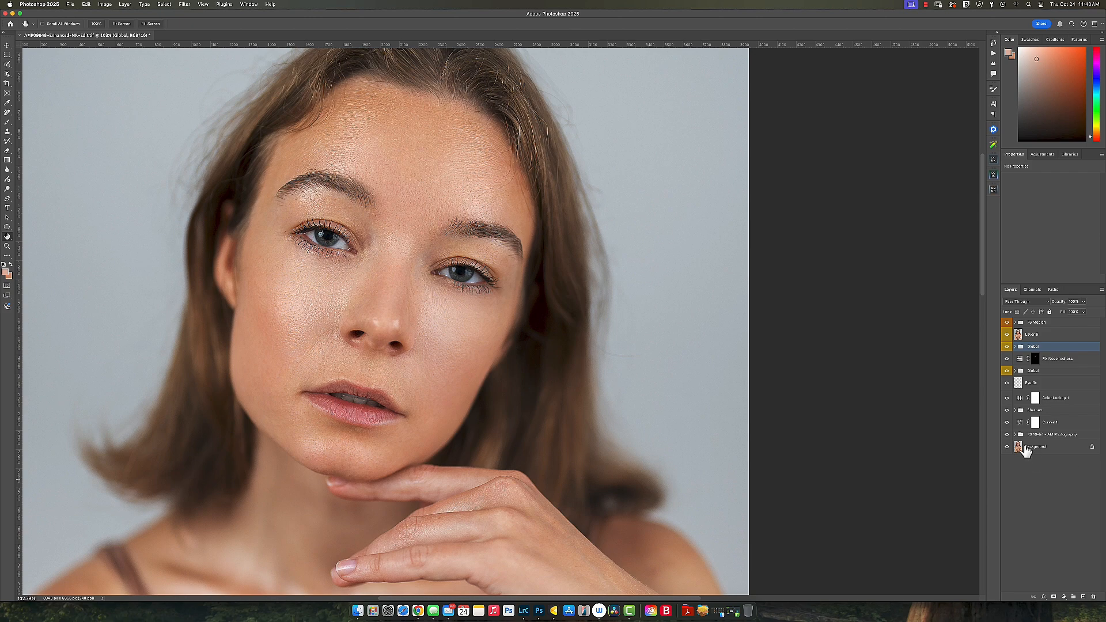
# Step: Expand the Sharpen, FS 16-bit, Global and FS Median groups to reveal their layers
pyautogui.click(1019, 434)
pyautogui.click(1015, 410)
pyautogui.click(1016, 464)
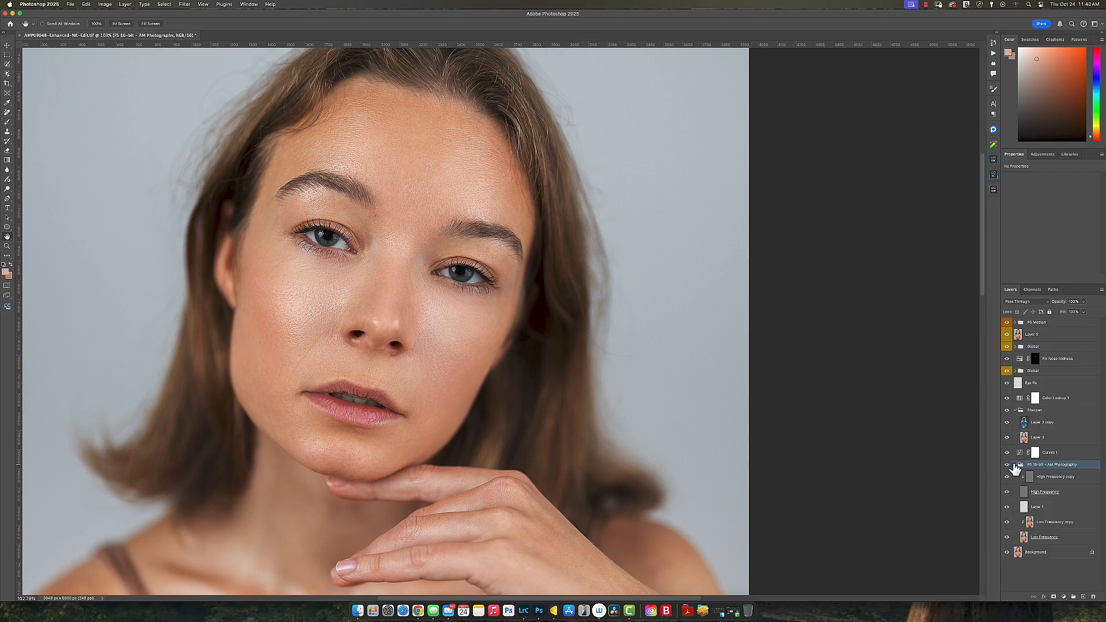
pyautogui.click(1015, 371)
pyautogui.click(1015, 346)
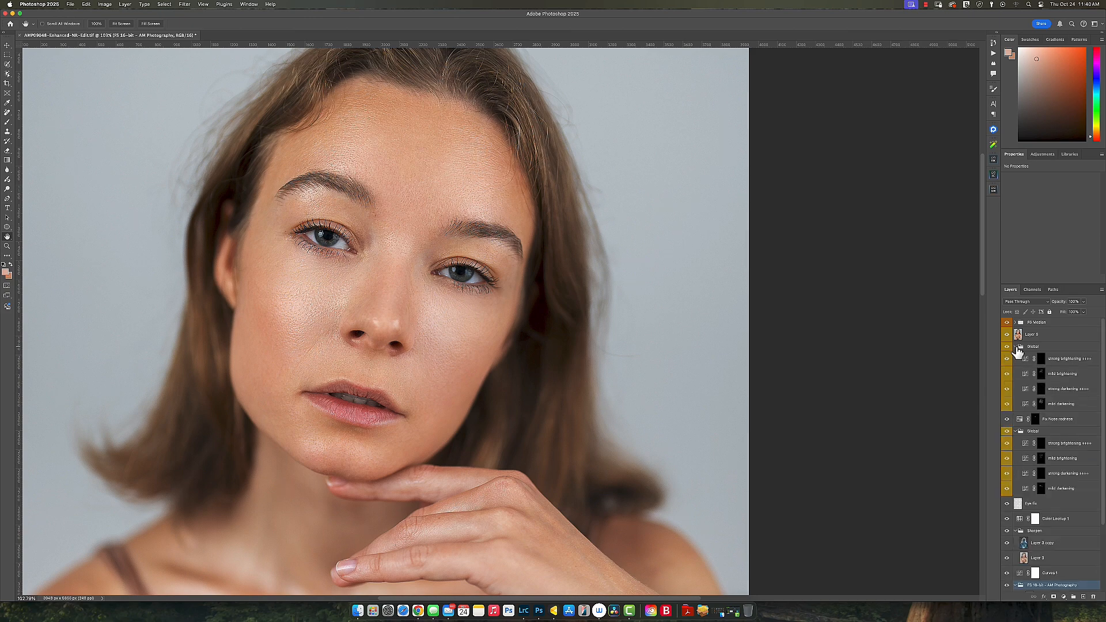
pyautogui.click(1015, 322)
pyautogui.scroll(-5, 1035, 467)
# Step: Show only the unretouched Background and reframe the face for comparison
pyautogui.keyDown('alt'); pyautogui.click(1006, 584); pyautogui.keyUp('alt')
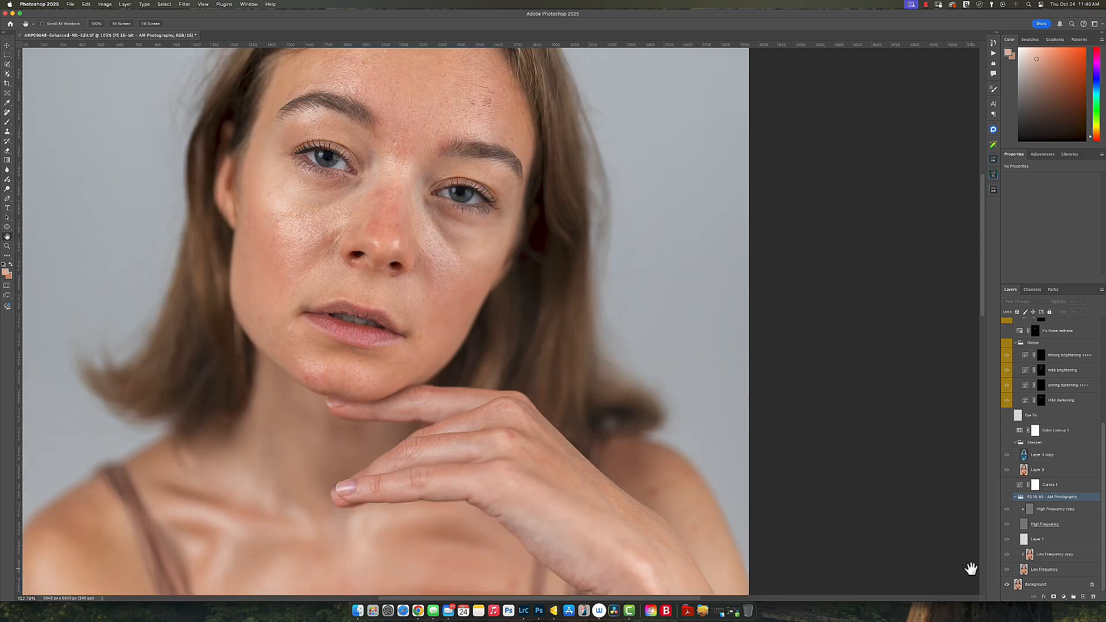
pyautogui.moveTo(531, 301); pyautogui.dragTo(580, 371)
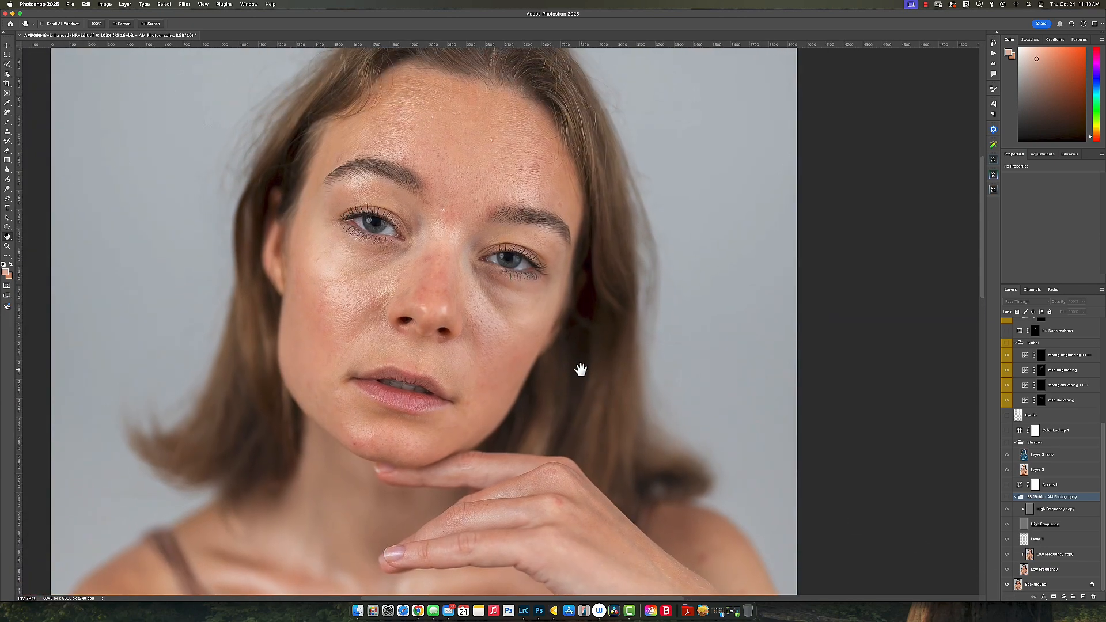
pyautogui.keyDown('alt'); pyautogui.click(580, 370); pyautogui.keyUp('alt')
pyautogui.keyDown('super'); pyautogui.click(580, 368); pyautogui.keyUp('super')
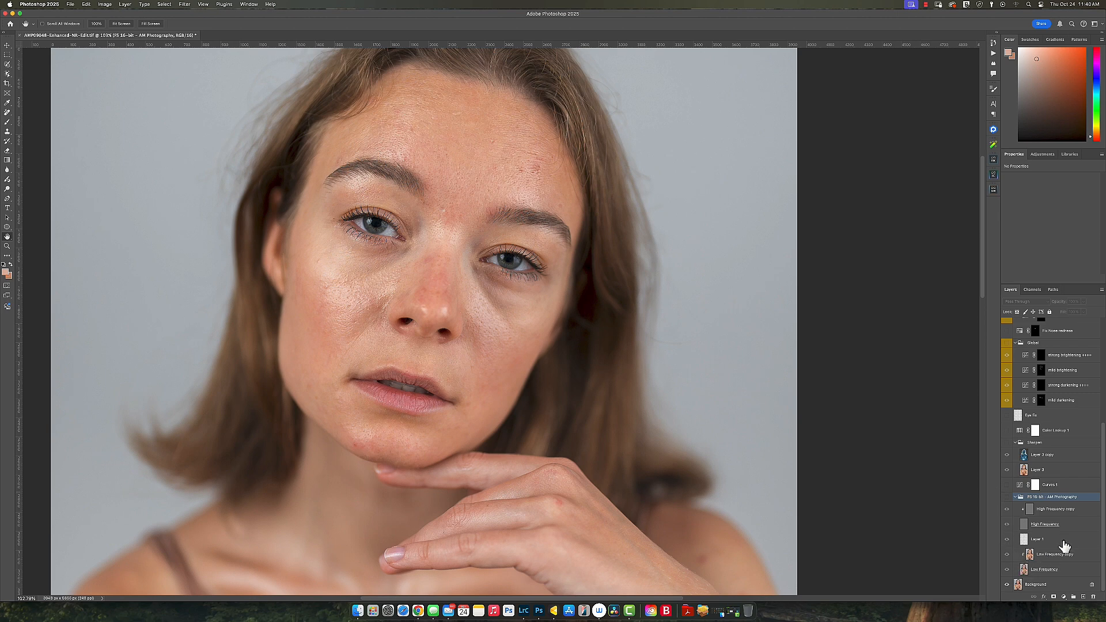
# Step: Toggle the frequency-separation layers to compare the skin, then turn on Curves 1
pyautogui.click(1007, 507)
pyautogui.click(1008, 505)
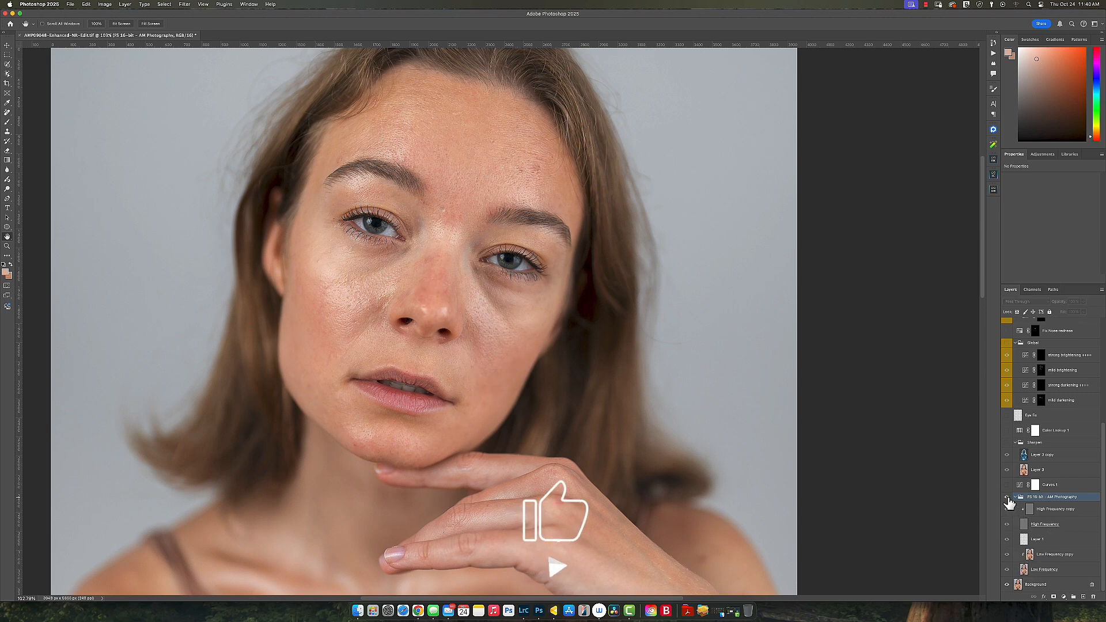
pyautogui.click(1007, 505)
pyautogui.click(1008, 504)
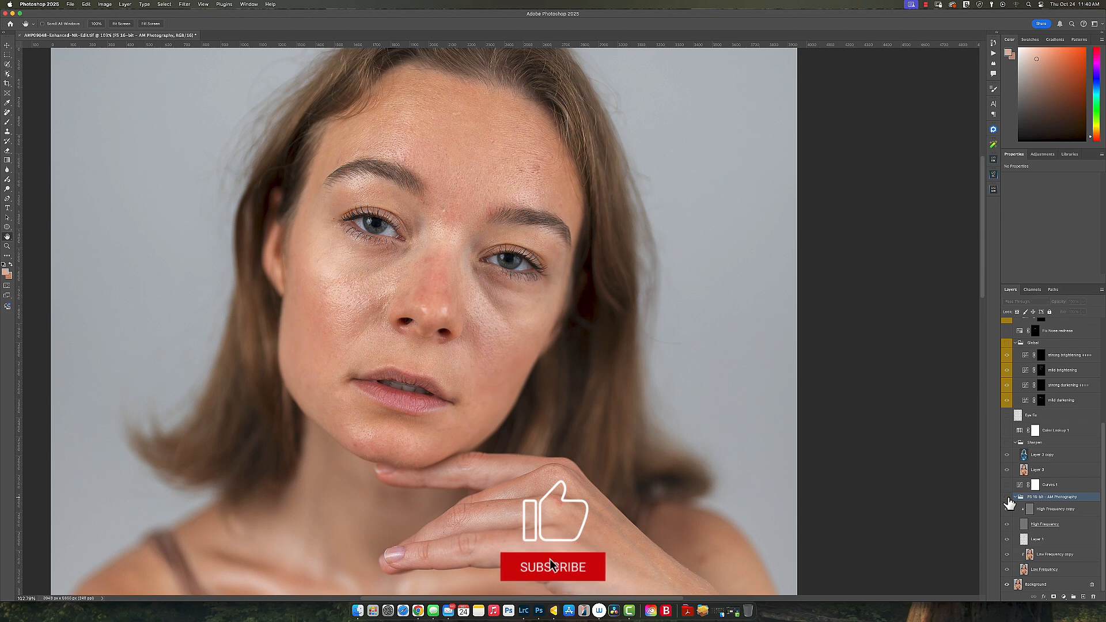
pyautogui.click(1008, 500)
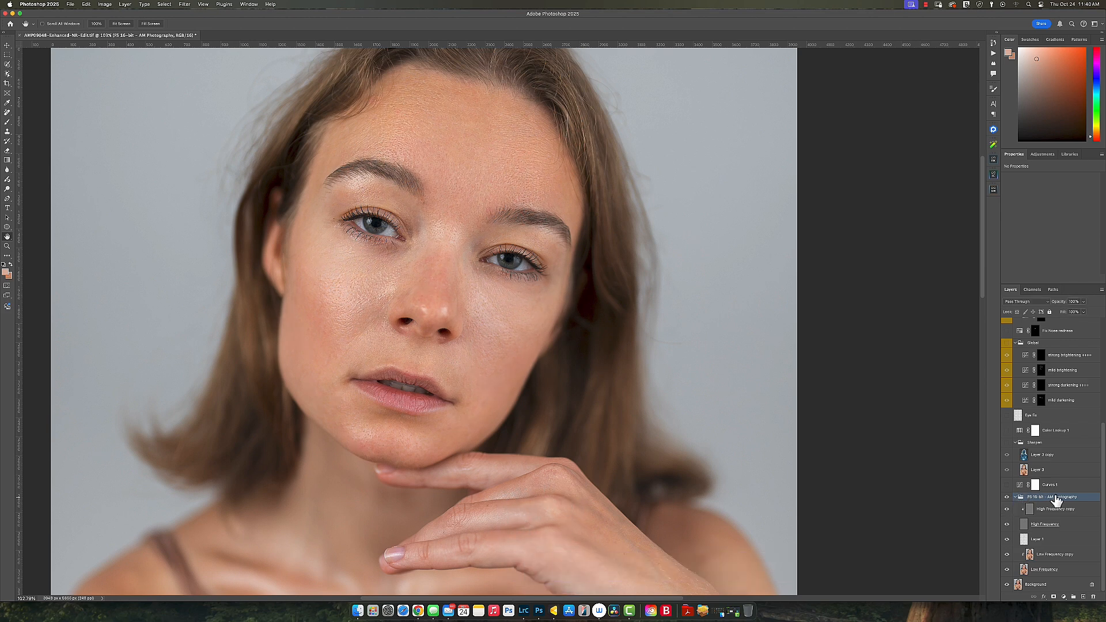
pyautogui.click(1006, 486)
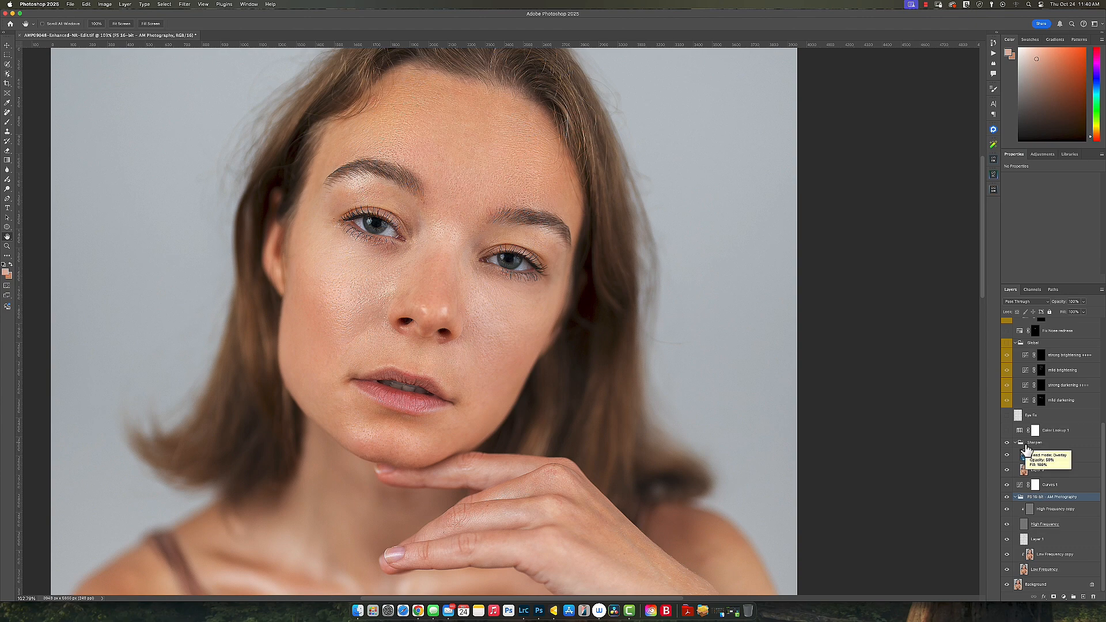
# Step: Zoom in and out around the eyes and nose to inspect the retouched skin
pyautogui.scroll(3, 446, 288)
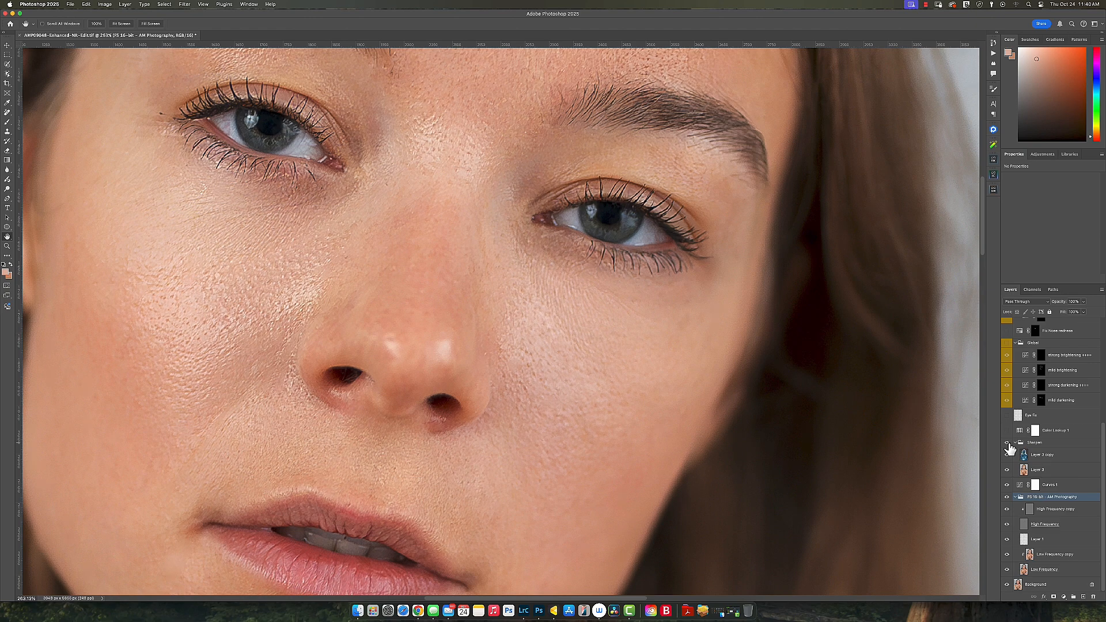
pyautogui.scroll(-8, 561, 374)
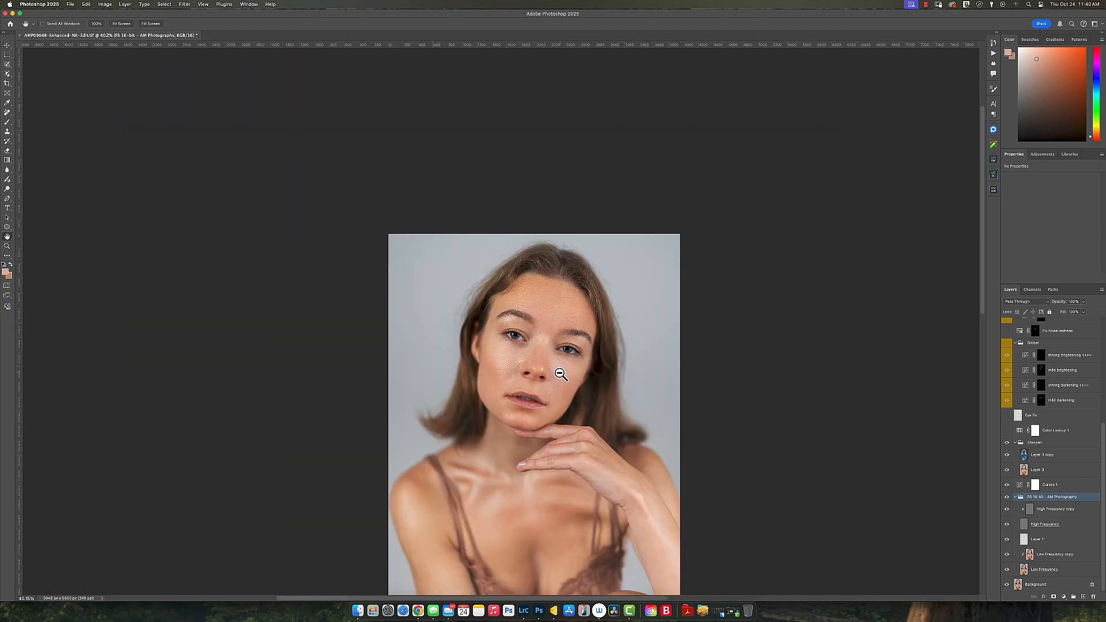
pyautogui.scroll(2, 561, 375)
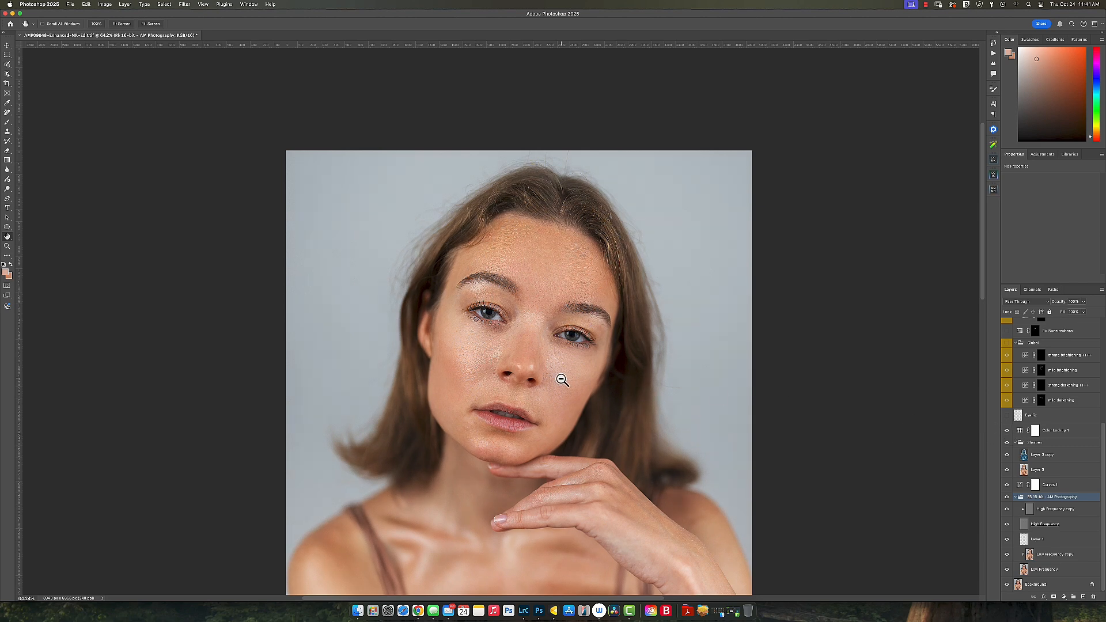
pyautogui.scroll(2, 561, 380)
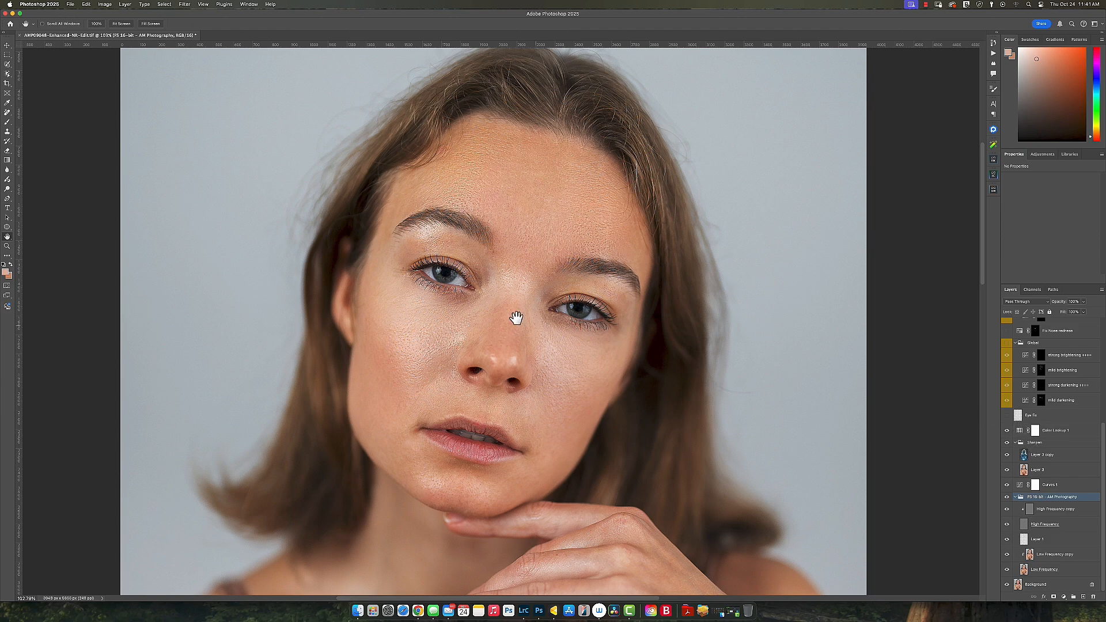
pyautogui.scroll(6, 467, 282)
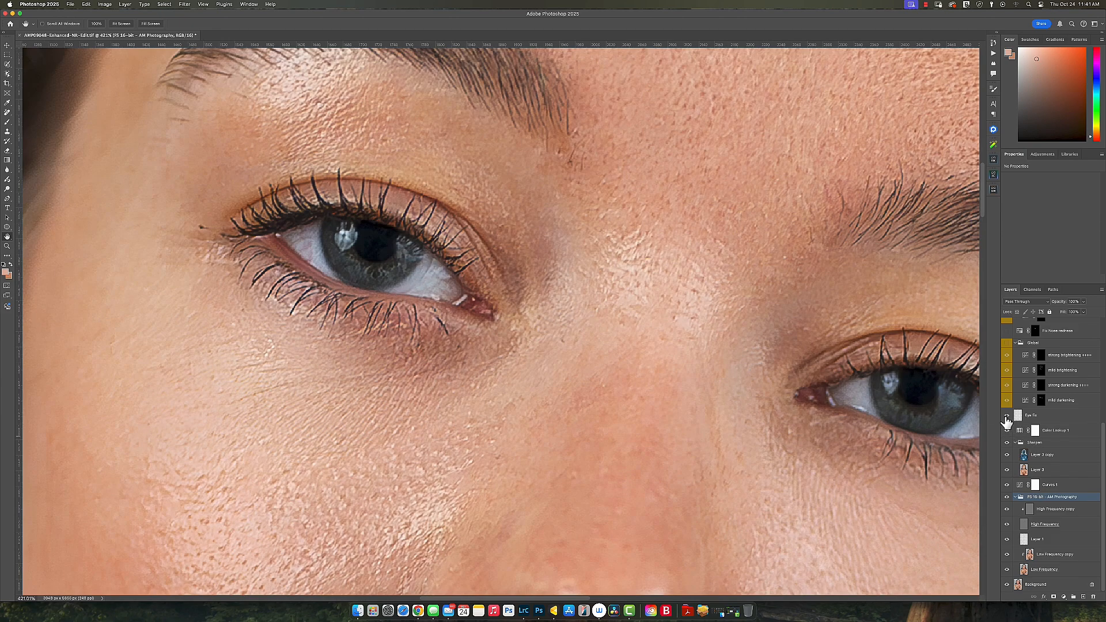
pyautogui.scroll(-5, 558, 355)
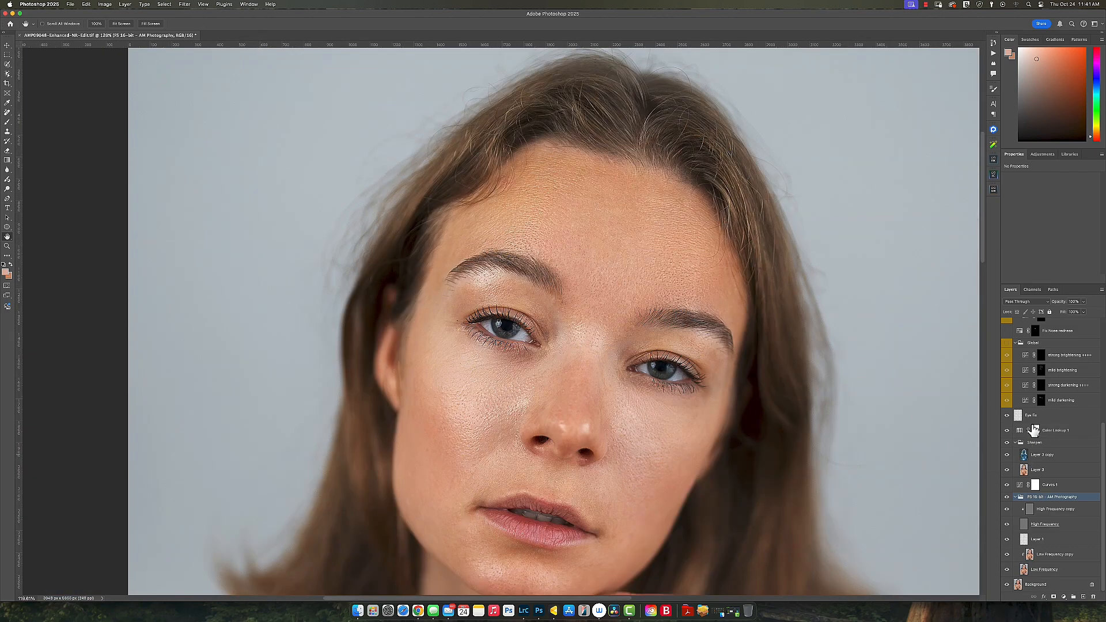
pyautogui.scroll(2, 1028, 426)
# Step: Toggle the Global curves group, reframe the face, and hide the Fix Nose redness layer
pyautogui.click(1007, 380)
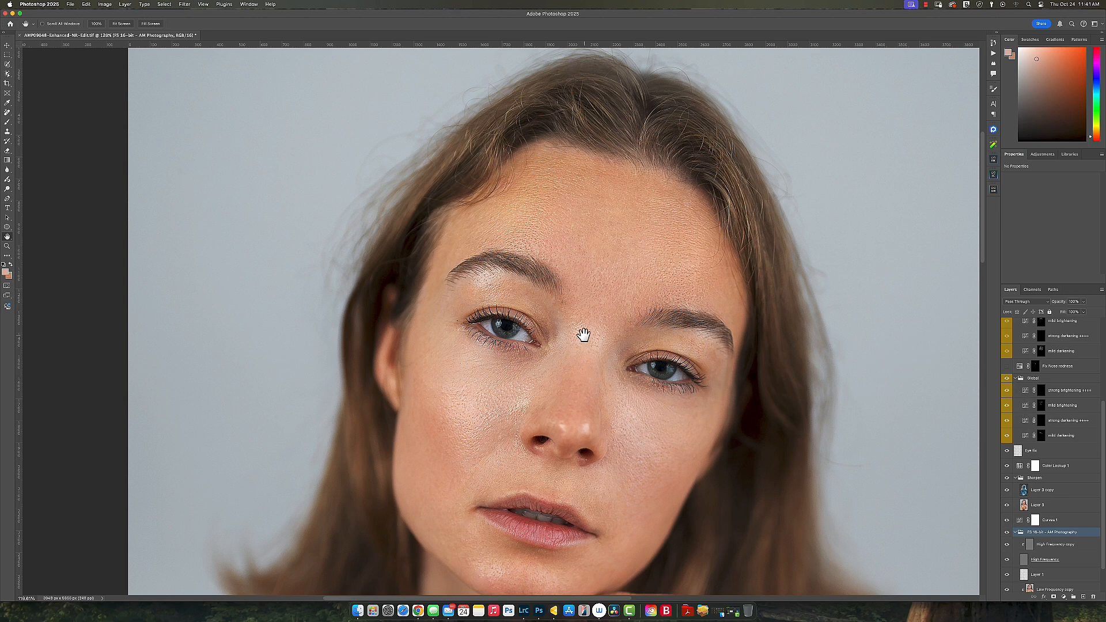
pyautogui.moveTo(574, 348); pyautogui.dragTo(569, 315)
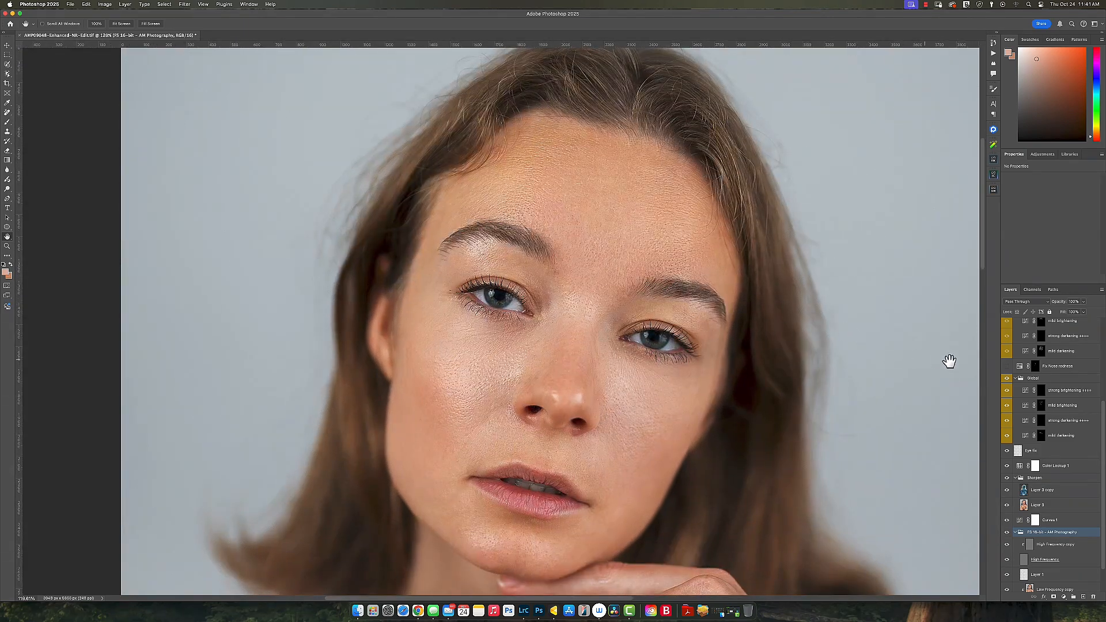
pyautogui.click(1007, 367)
# Step: Toggle the upper Global dodge-and-burn group on and off to judge its effect on the face
pyautogui.scroll(4, 1002, 379)
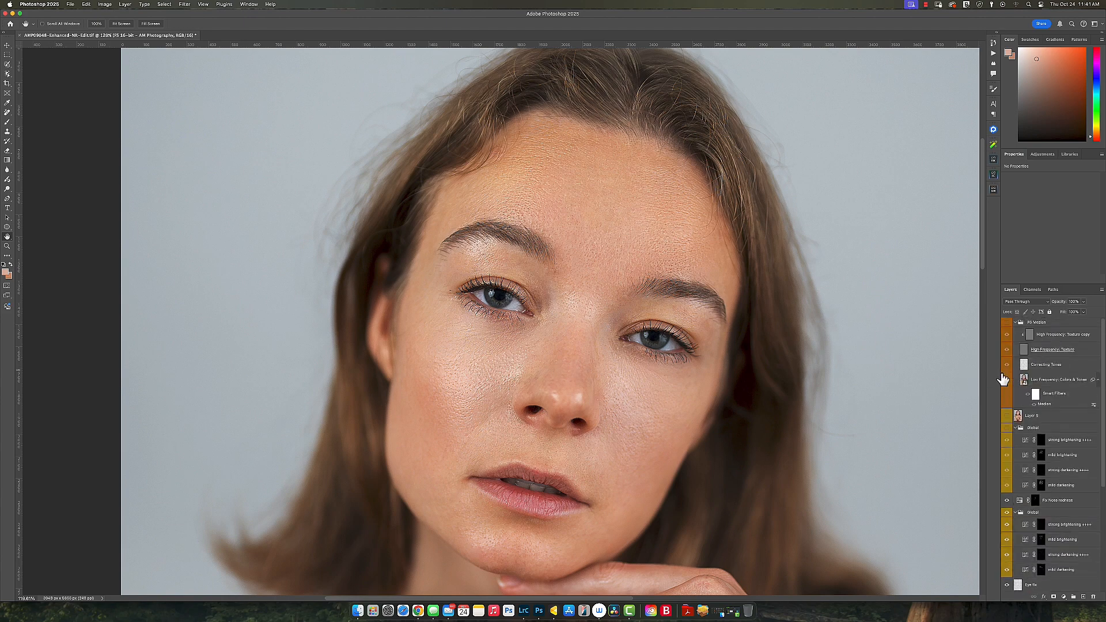
pyautogui.click(1007, 429)
pyautogui.click(1007, 429)
pyautogui.click(1007, 430)
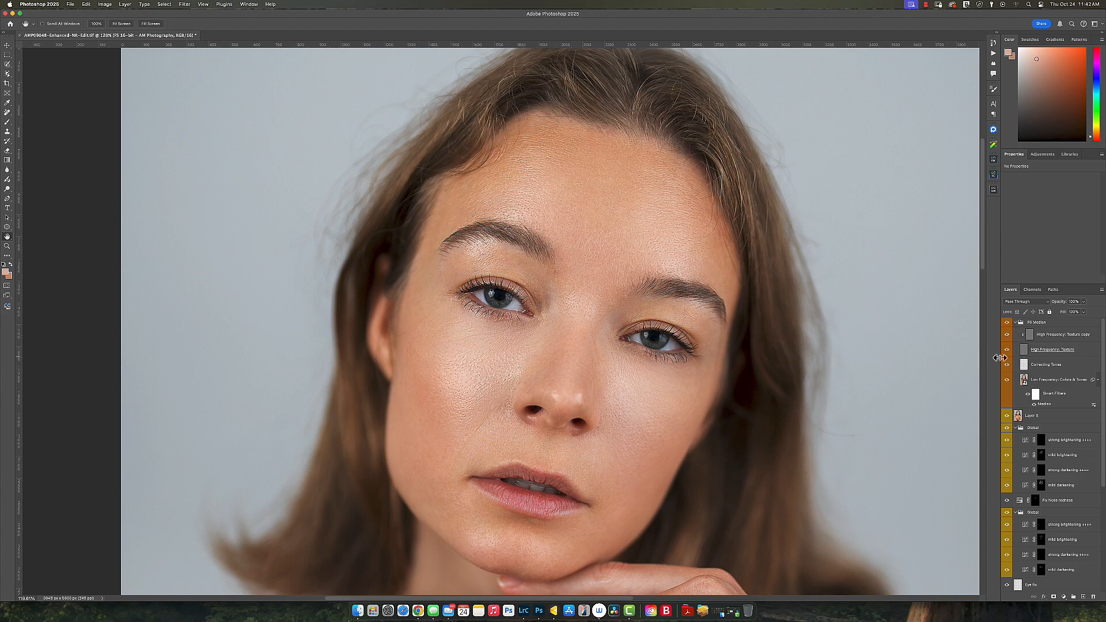
# Step: Pan to the arm and chest, toggle Correcting Tones to compare blotches, then fit the portrait on screen
pyautogui.moveTo(740, 439); pyautogui.dragTo(649, 200)
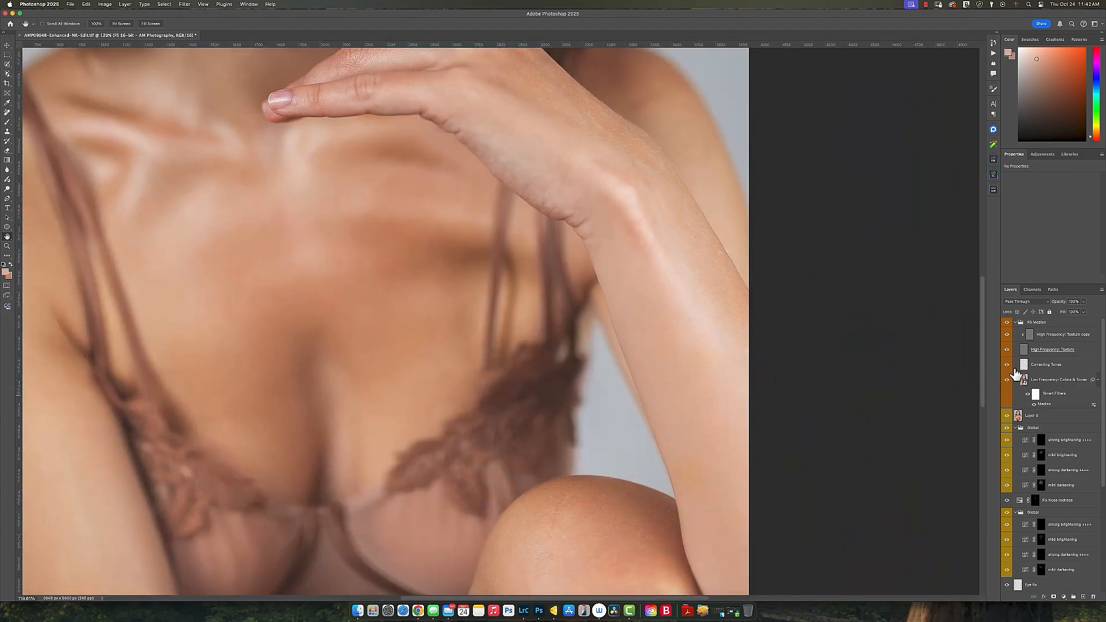
pyautogui.click(1007, 365)
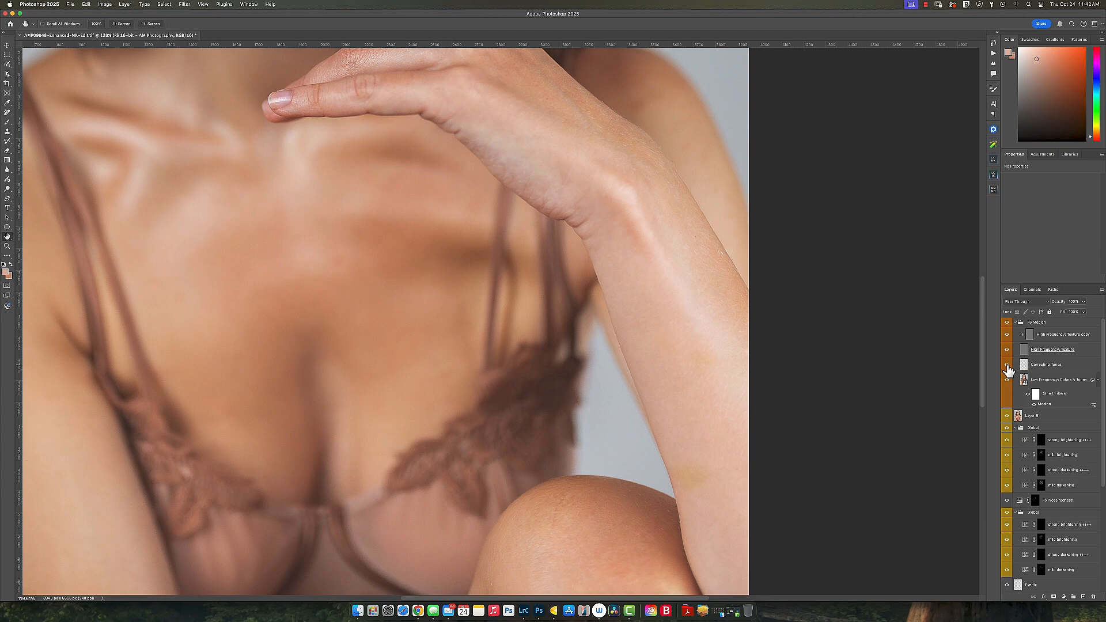
pyautogui.click(1007, 366)
pyautogui.click(1007, 366)
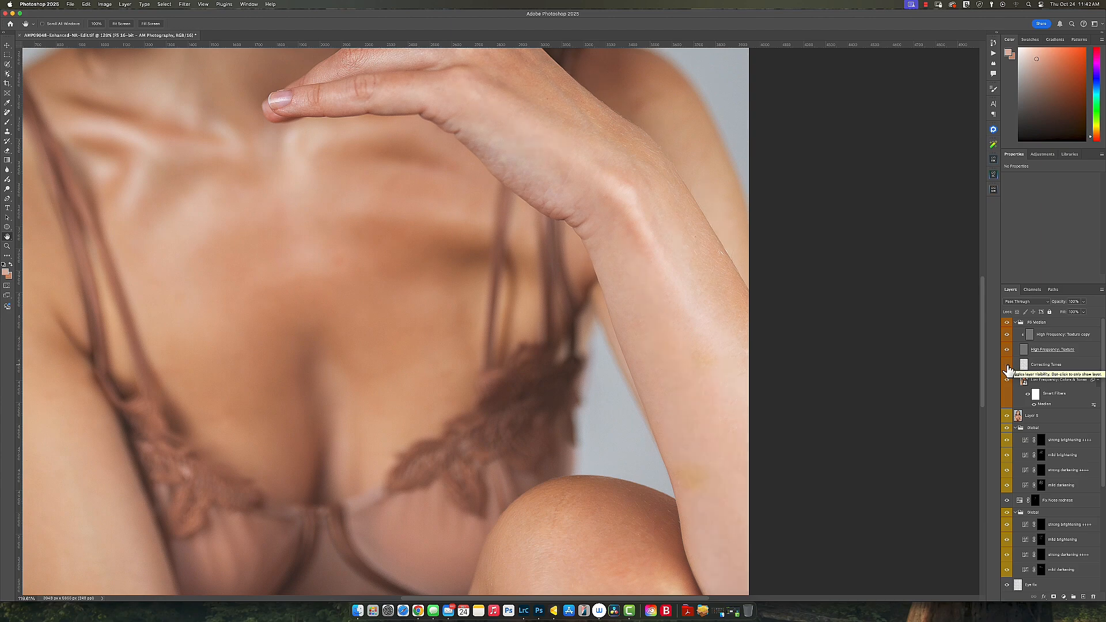
pyautogui.click(1007, 365)
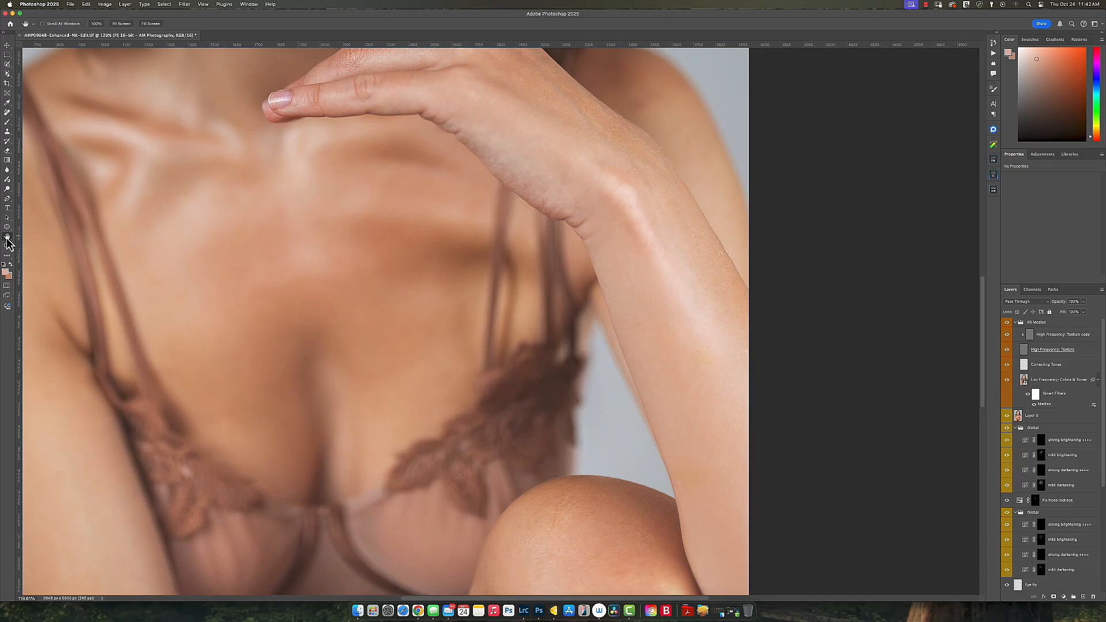
pyautogui.doubleClick(7, 238)
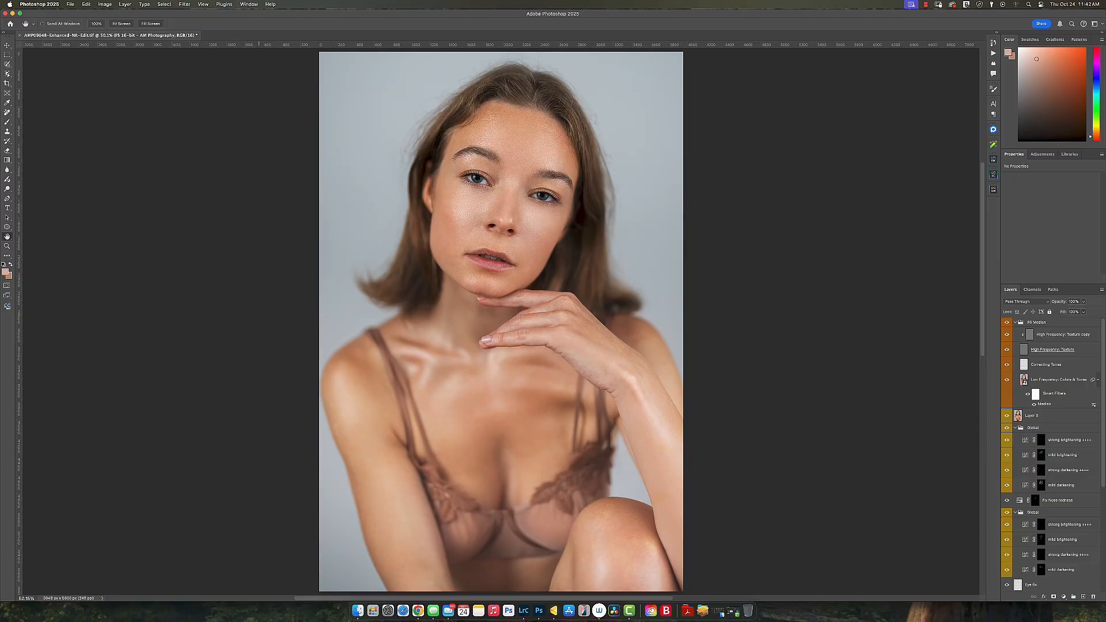
# Step: Return to Evoto and zoom in around the face of the Test1-2.jpg portrait
pyautogui.click(554, 611)
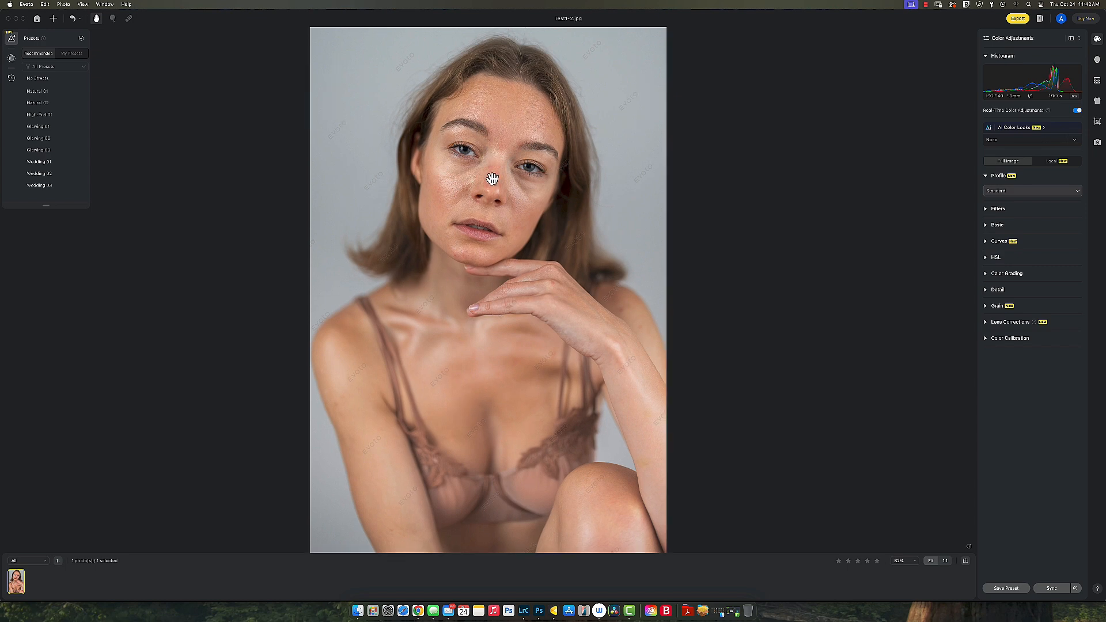
pyautogui.scroll(4, 493, 179)
pyautogui.scroll(2, 493, 179)
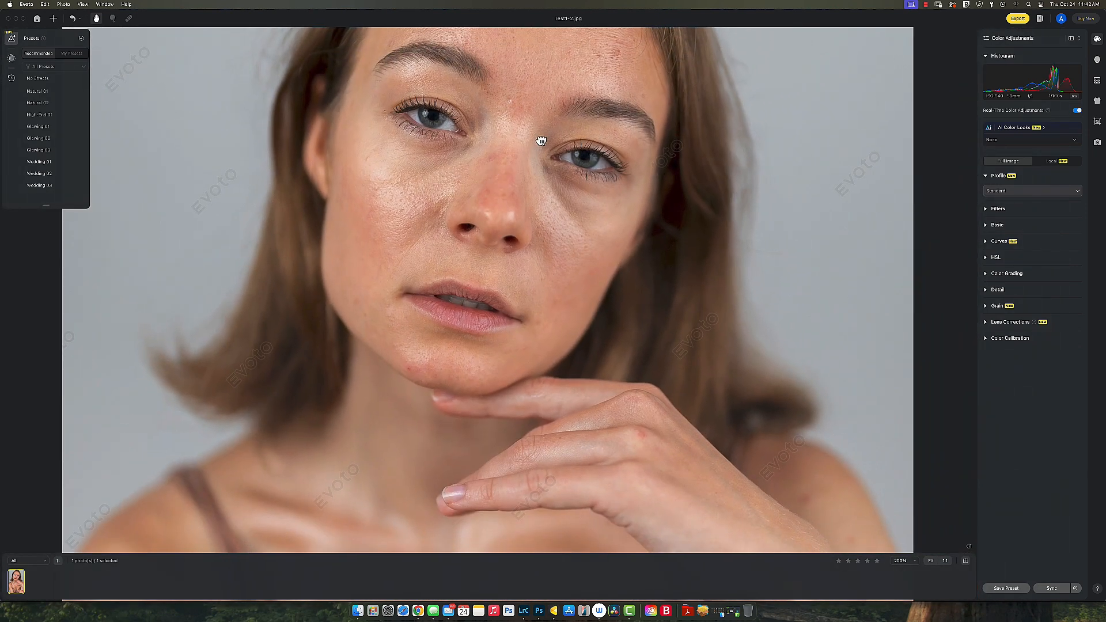
pyautogui.moveTo(538, 141); pyautogui.dragTo(543, 199)
pyautogui.scroll(-2, 544, 199)
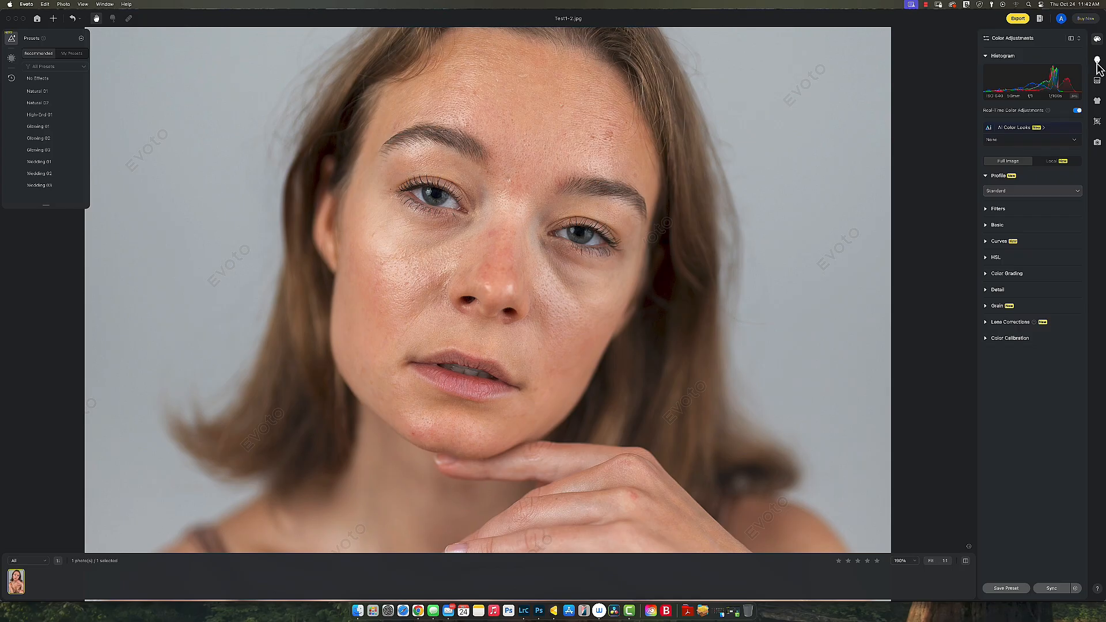
# Step: Open Portrait Retouching, collapse Hair, expand Blemish Removal and switch on Freckle & Acne
pyautogui.click(1098, 61)
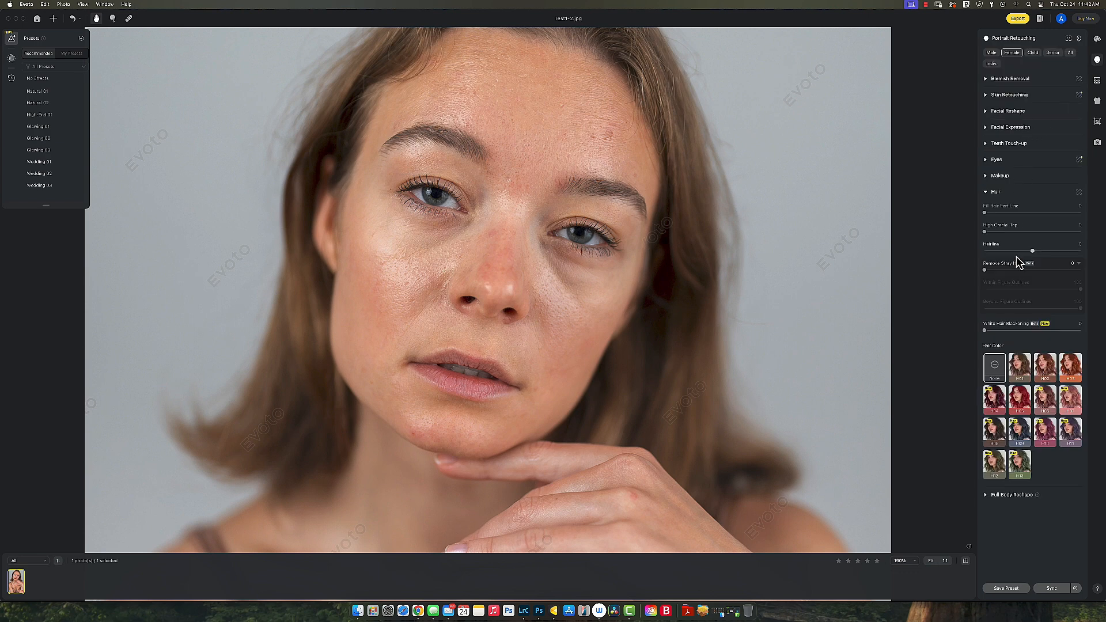
pyautogui.click(989, 194)
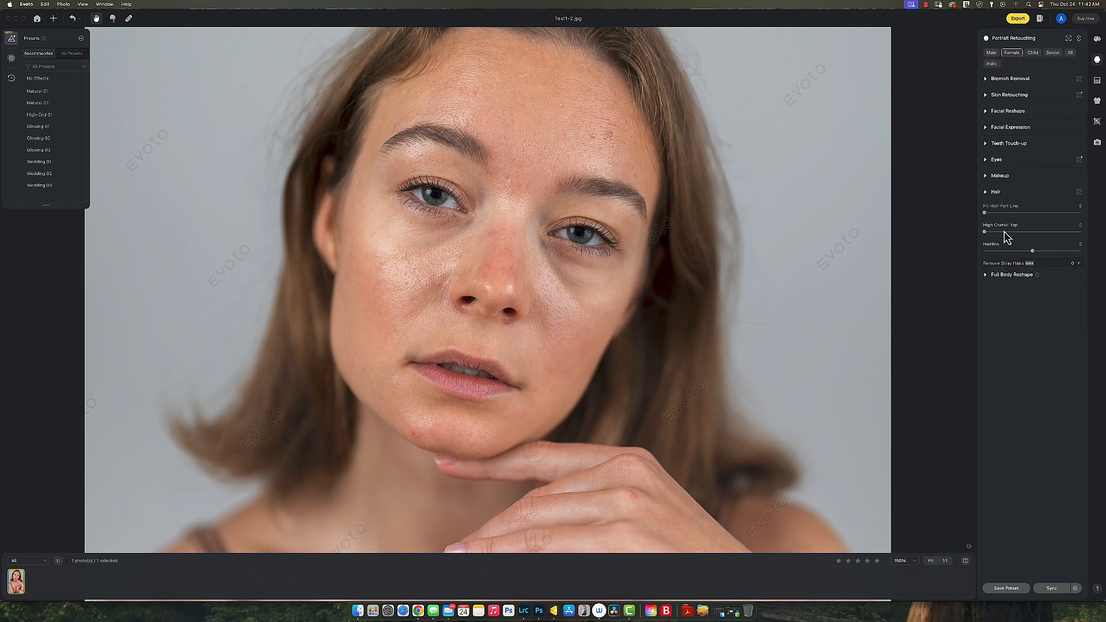
pyautogui.click(986, 80)
pyautogui.click(986, 81)
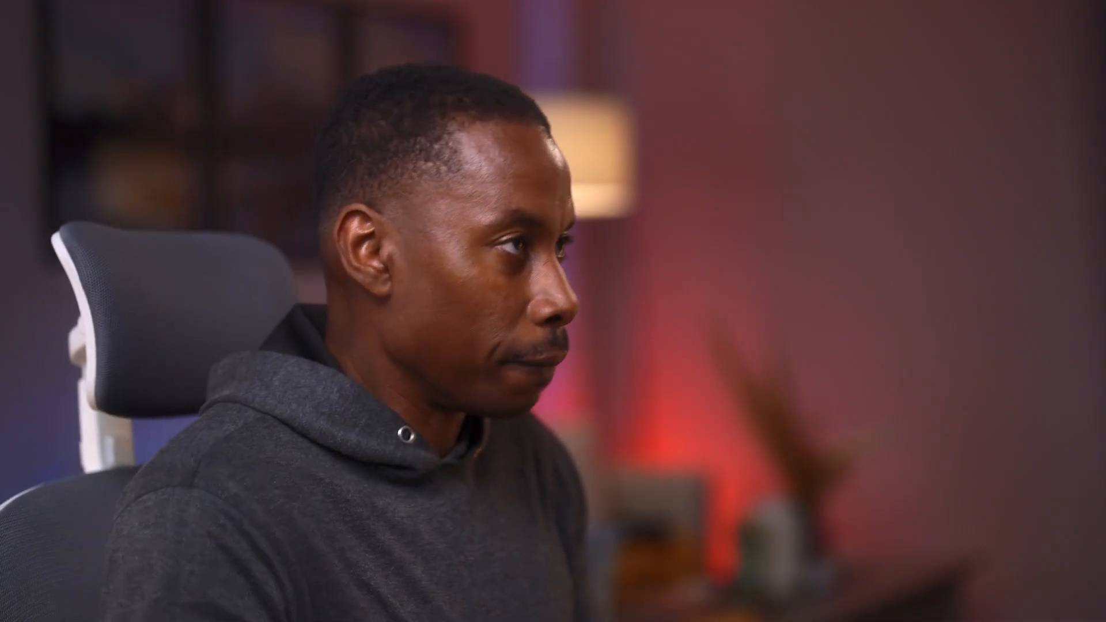
pyautogui.click(987, 81)
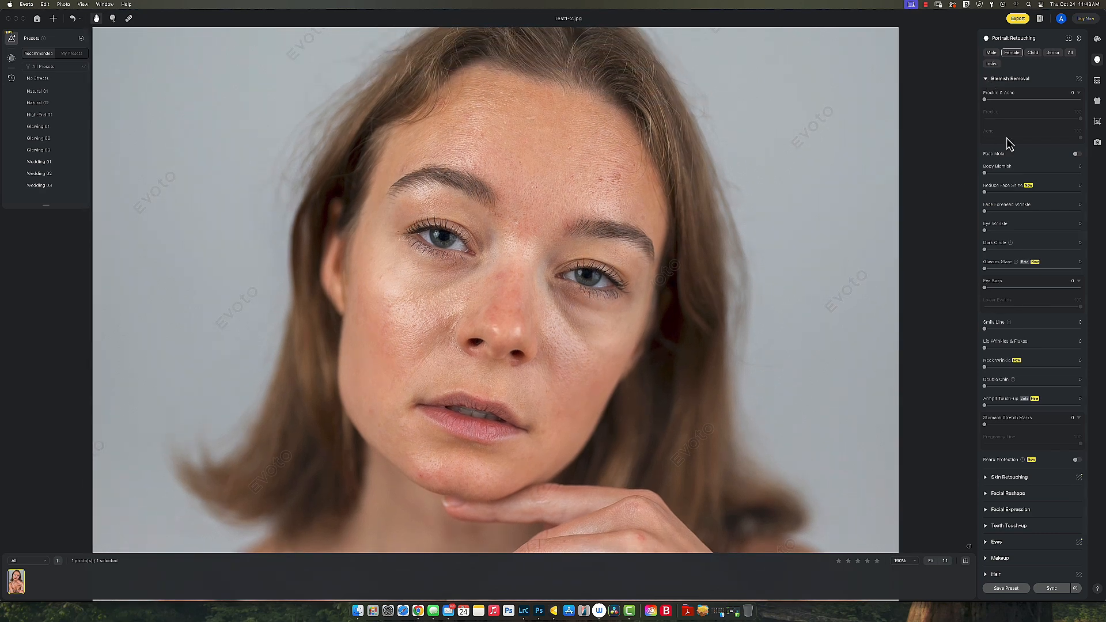
pyautogui.click(1055, 100)
# Step: Set Freckle & Acne removal to 91 and toggle Compare to check against the original
pyautogui.click(1075, 99)
pyautogui.moveTo(1075, 100); pyautogui.dragTo(1089, 104)
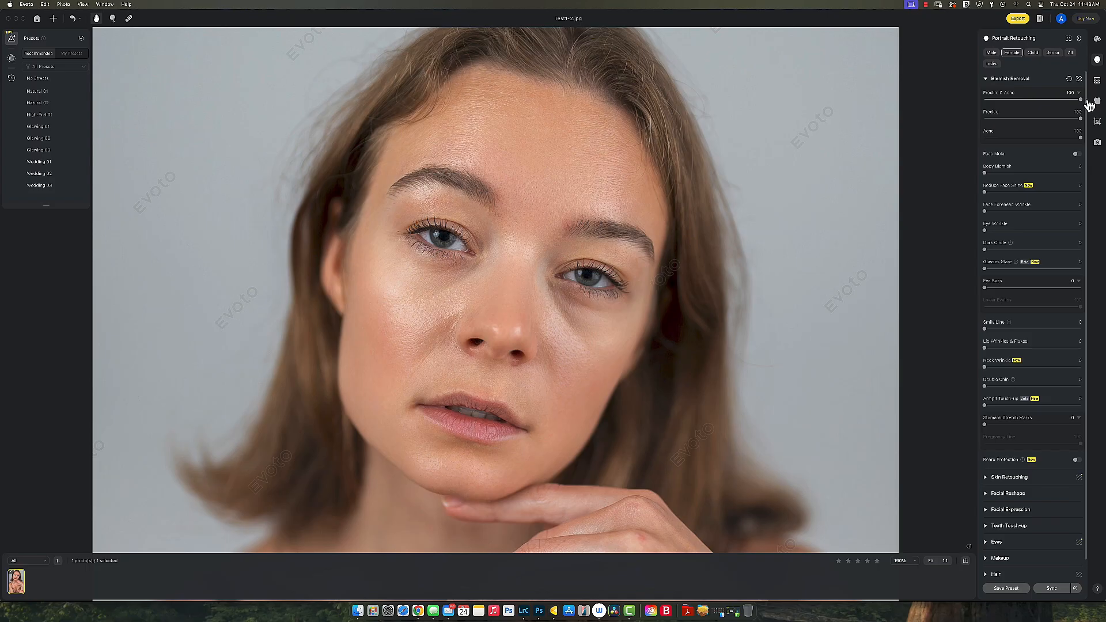
pyautogui.moveTo(1088, 104); pyautogui.dragTo(989, 106)
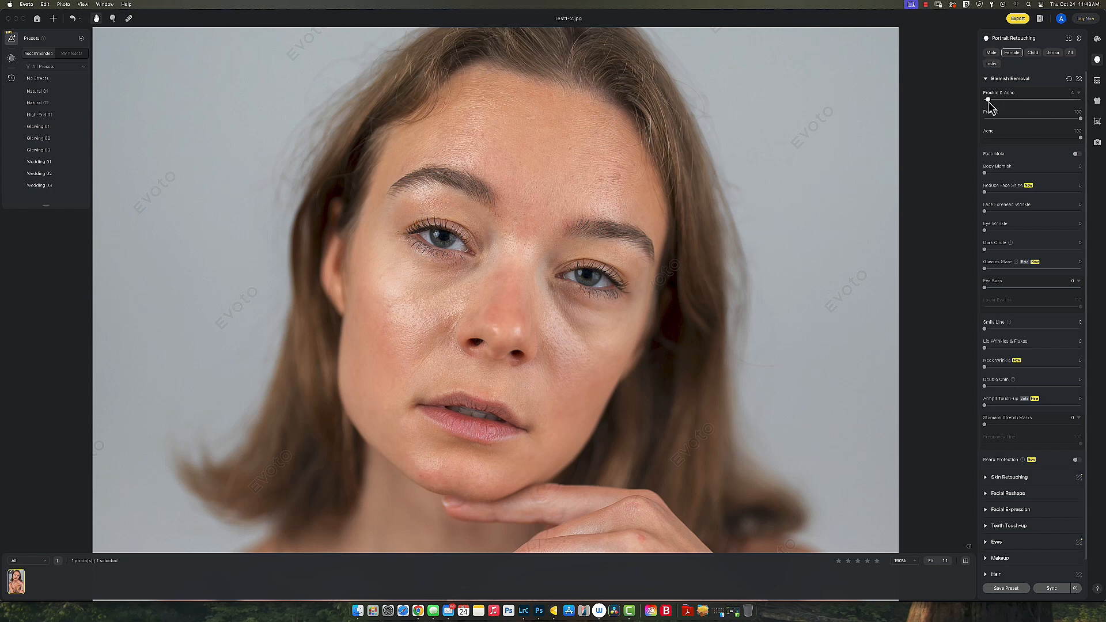
pyautogui.click(1071, 99)
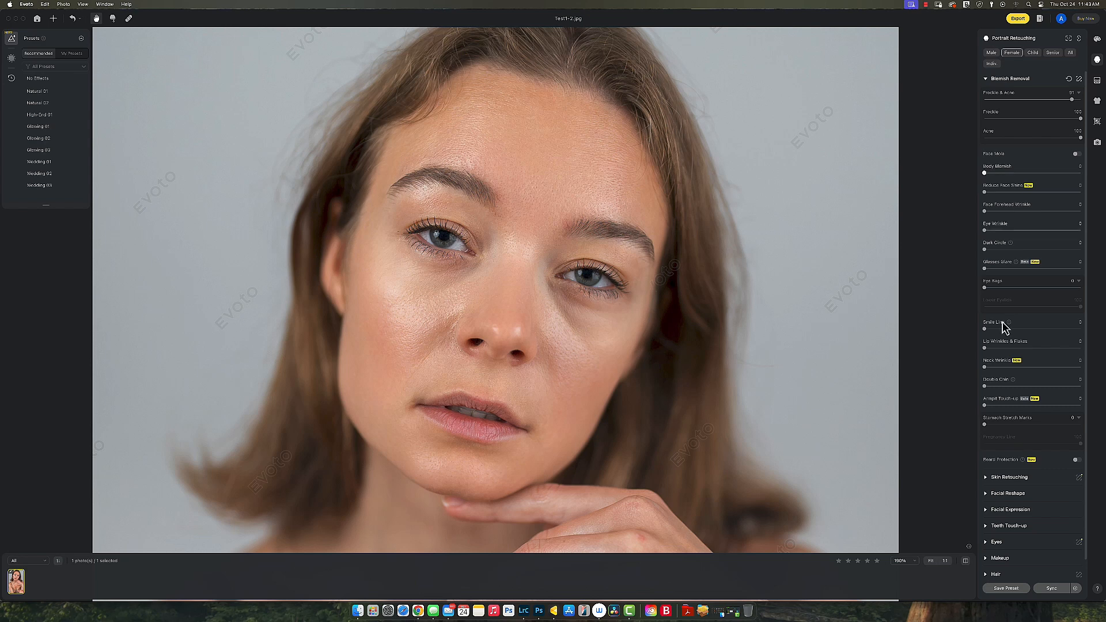
pyautogui.click(966, 562)
pyautogui.click(966, 561)
pyautogui.click(966, 562)
pyautogui.click(966, 561)
pyautogui.click(967, 562)
pyautogui.click(966, 561)
# Step: Set Reduce Face Shine to 3 and Face Forehead Wrinkle to 66
pyautogui.moveTo(1047, 192); pyautogui.dragTo(1081, 203)
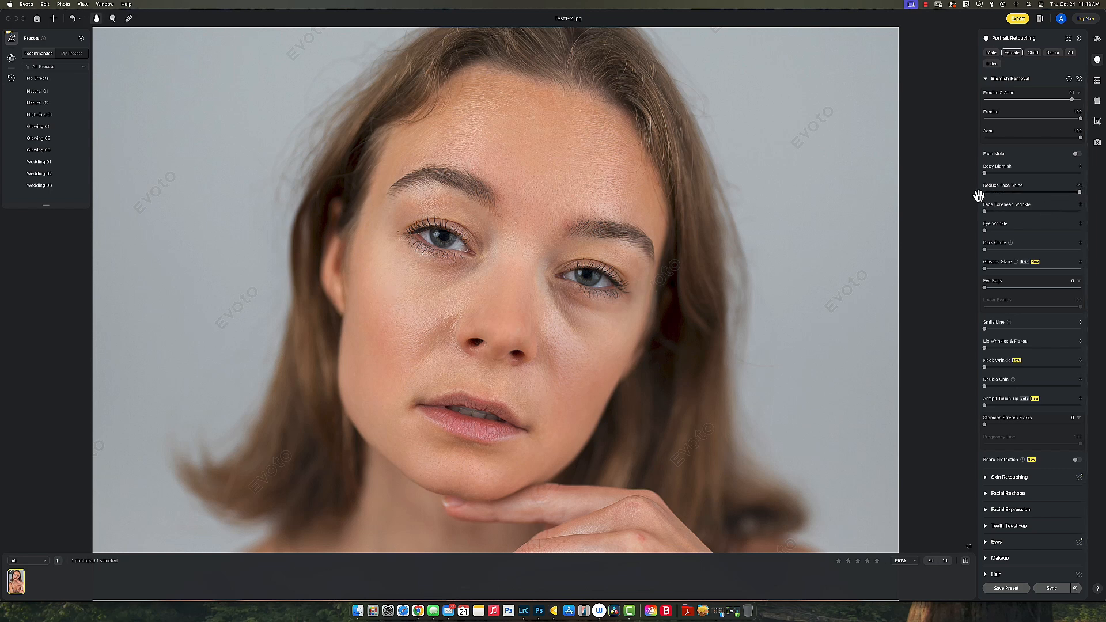
pyautogui.click(997, 192)
pyautogui.click(987, 193)
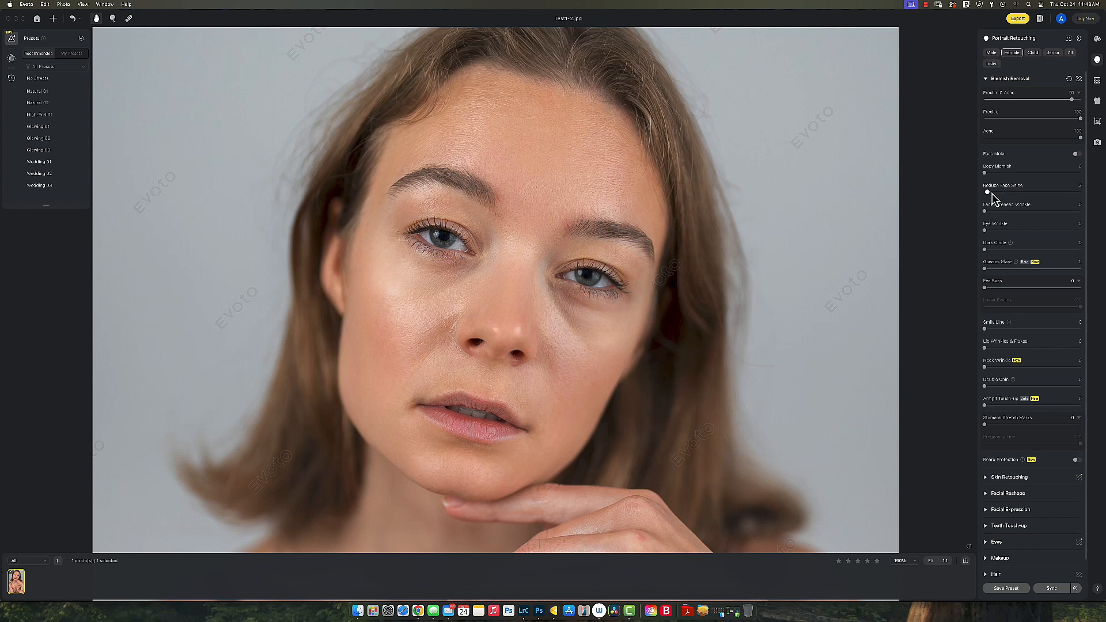
pyautogui.click(1048, 212)
# Step: Soften Eye Wrinkle, set Dark Circle to 100, and strengthen Eye Bags reduction
pyautogui.click(1047, 231)
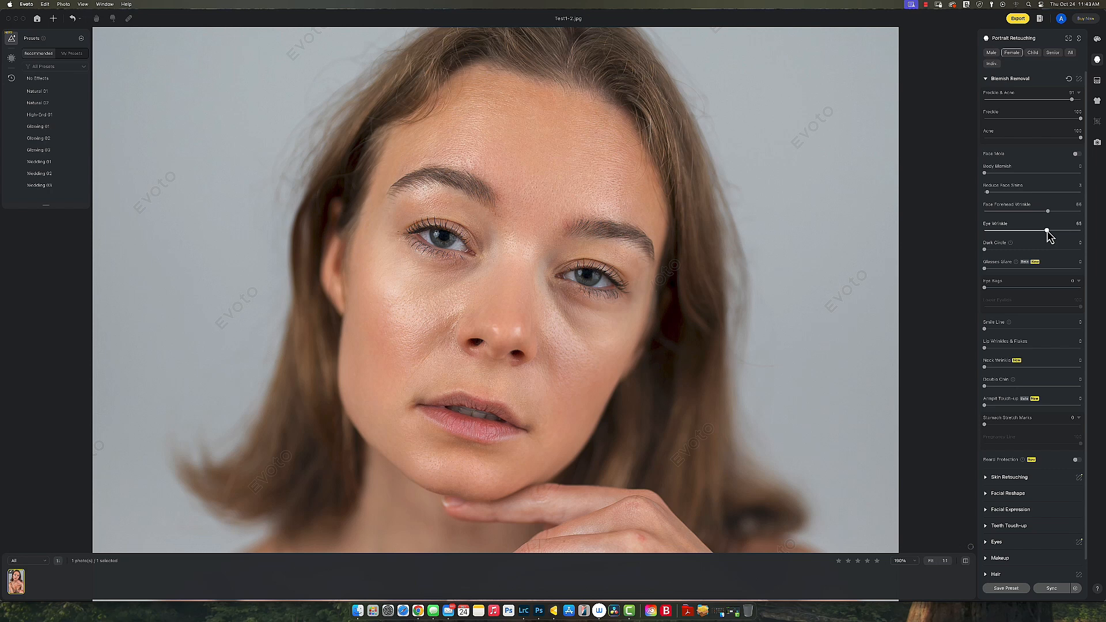
pyautogui.moveTo(1046, 230); pyautogui.dragTo(1034, 232)
pyautogui.click(1057, 249)
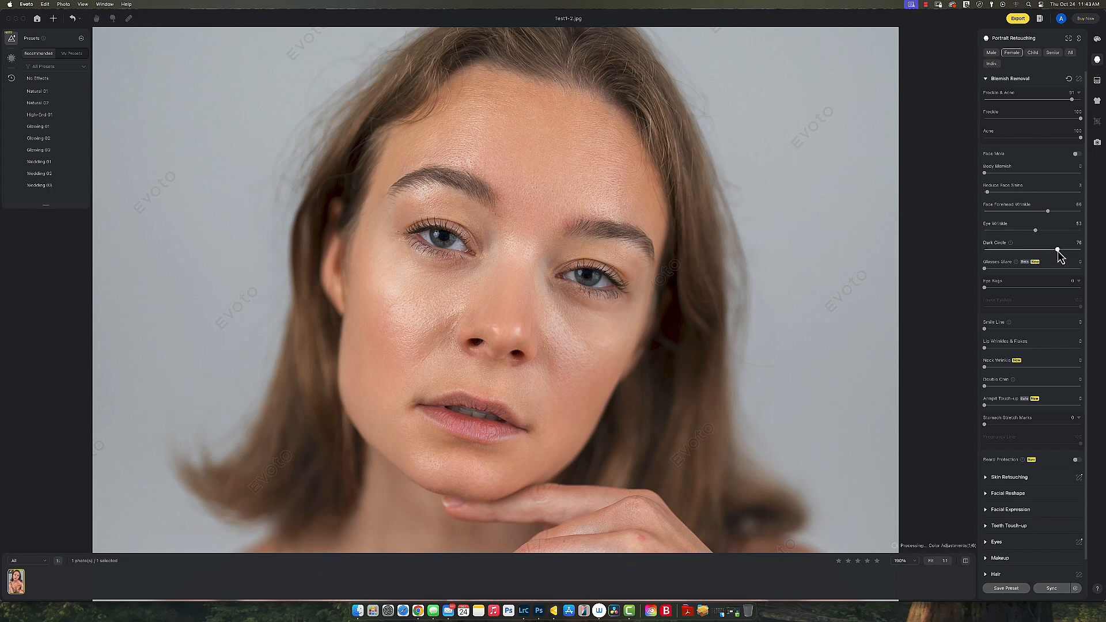
pyautogui.moveTo(1057, 250); pyautogui.dragTo(1088, 251)
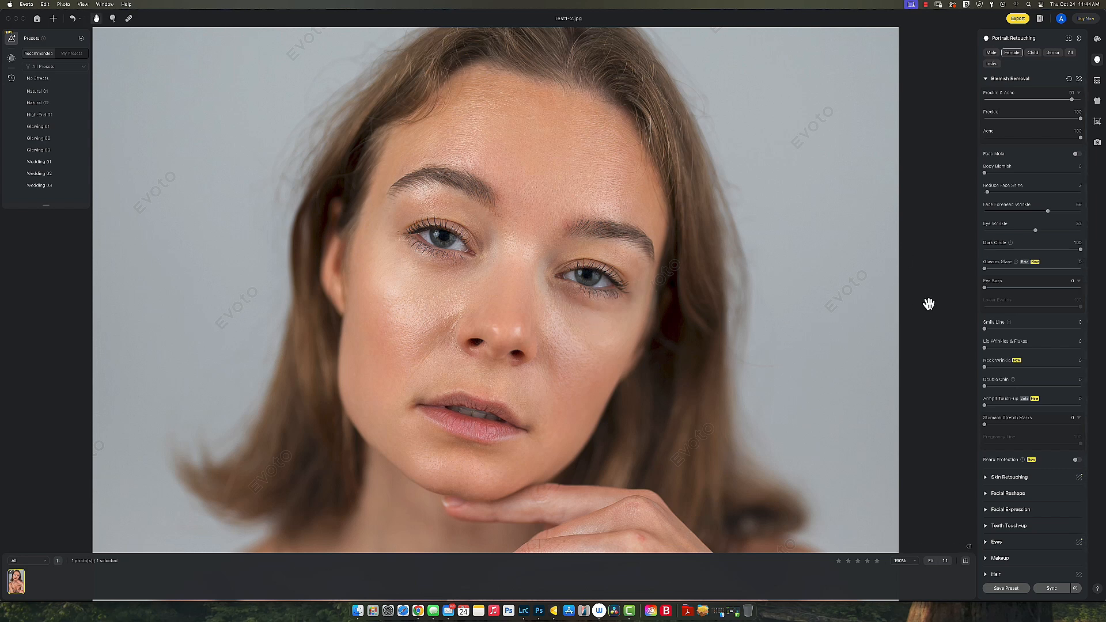
pyautogui.click(1050, 288)
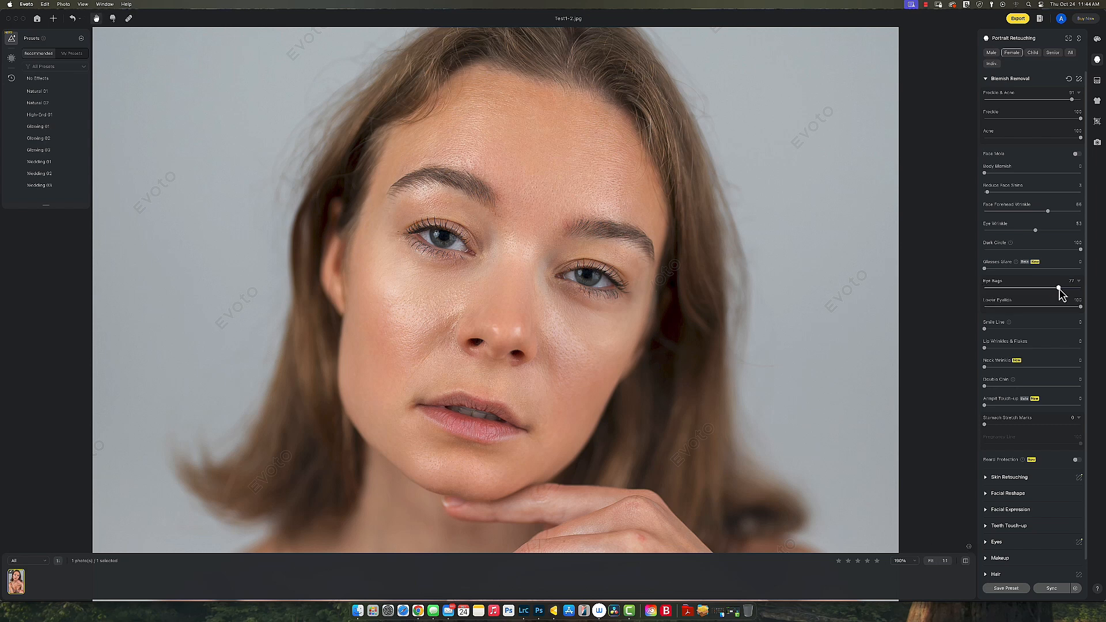
pyautogui.moveTo(1058, 288); pyautogui.dragTo(1067, 287)
# Step: Reduce Smile Line and Lip Wrinkles & Flakes, inspect the face, and collapse Blemish Removal
pyautogui.click(1046, 329)
pyautogui.moveTo(1044, 329)
pyautogui.mouseDown()
pyautogui.moveTo(1056, 329)
pyautogui.moveTo(1035, 328)
pyautogui.moveTo(1049, 329)
pyautogui.mouseUp()
pyautogui.scroll(5, 506, 430)
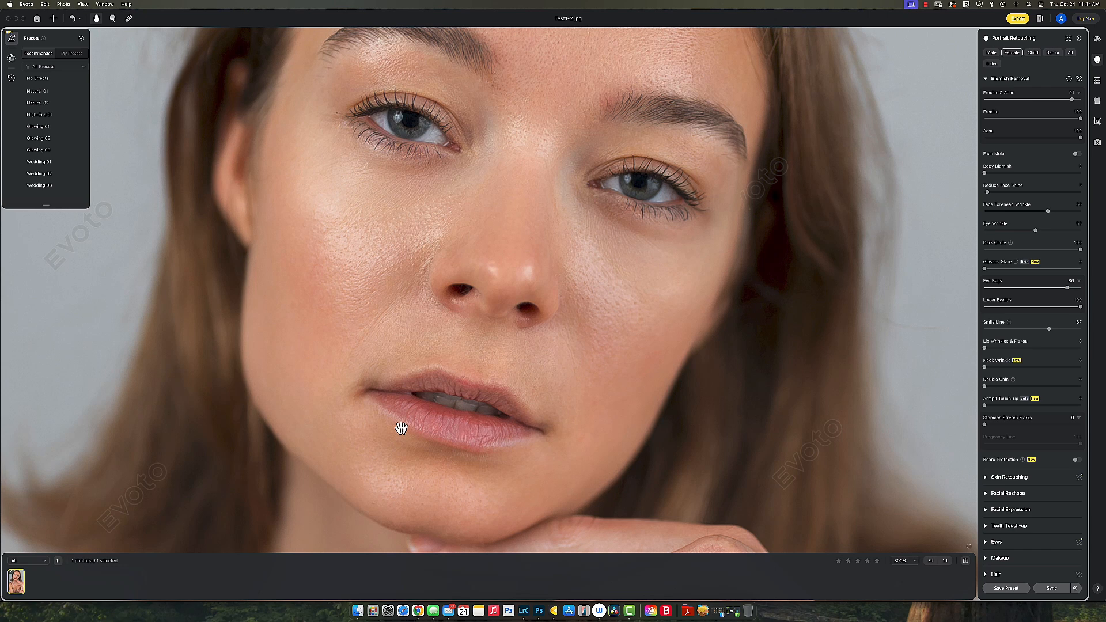
pyautogui.scroll(-1, 871, 425)
pyautogui.scroll(-1, 1025, 357)
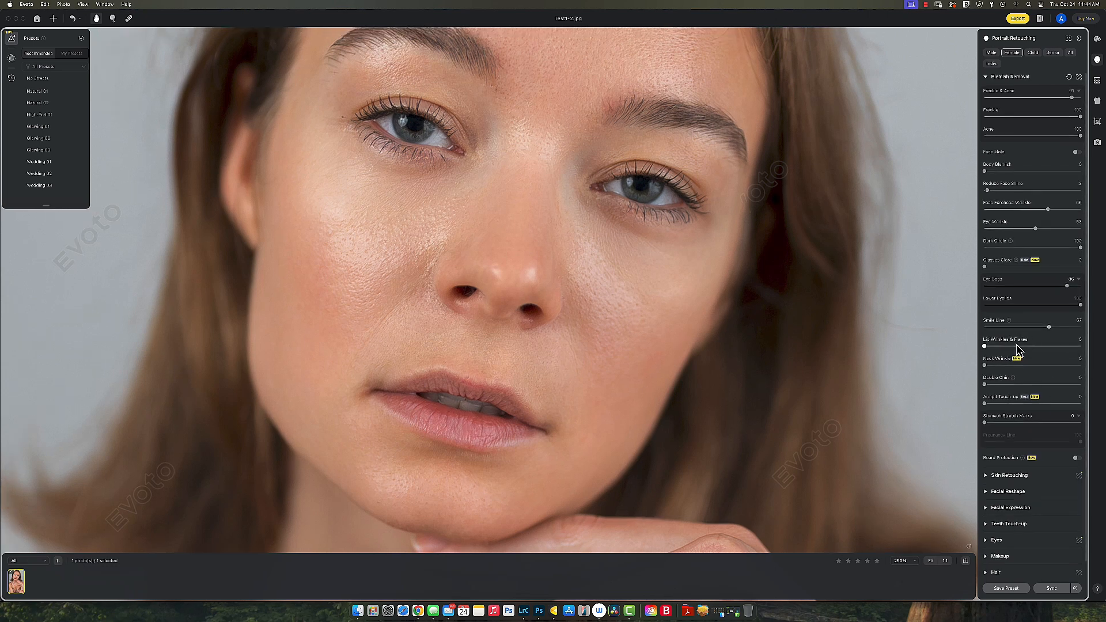
pyautogui.click(1029, 345)
pyautogui.moveTo(1036, 347); pyautogui.dragTo(1001, 347)
pyautogui.moveTo(770, 442); pyautogui.dragTo(770, 405)
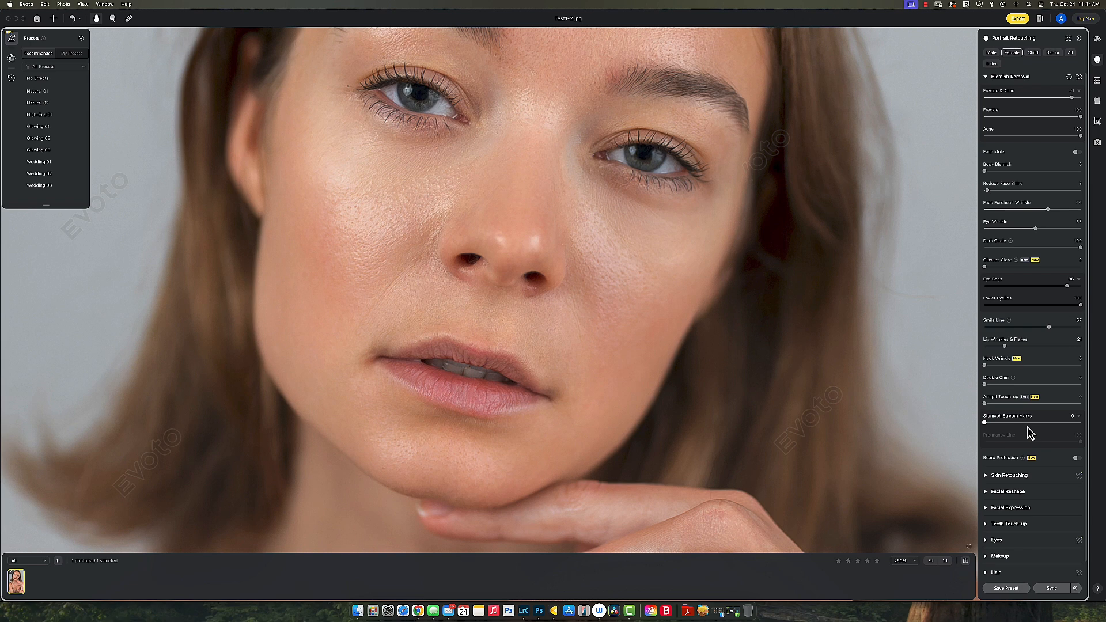
pyautogui.click(987, 78)
# Step: Expand Skin Retouching and set Even with Dodge & Burn to 59 and Sculpt to 77
pyautogui.click(986, 95)
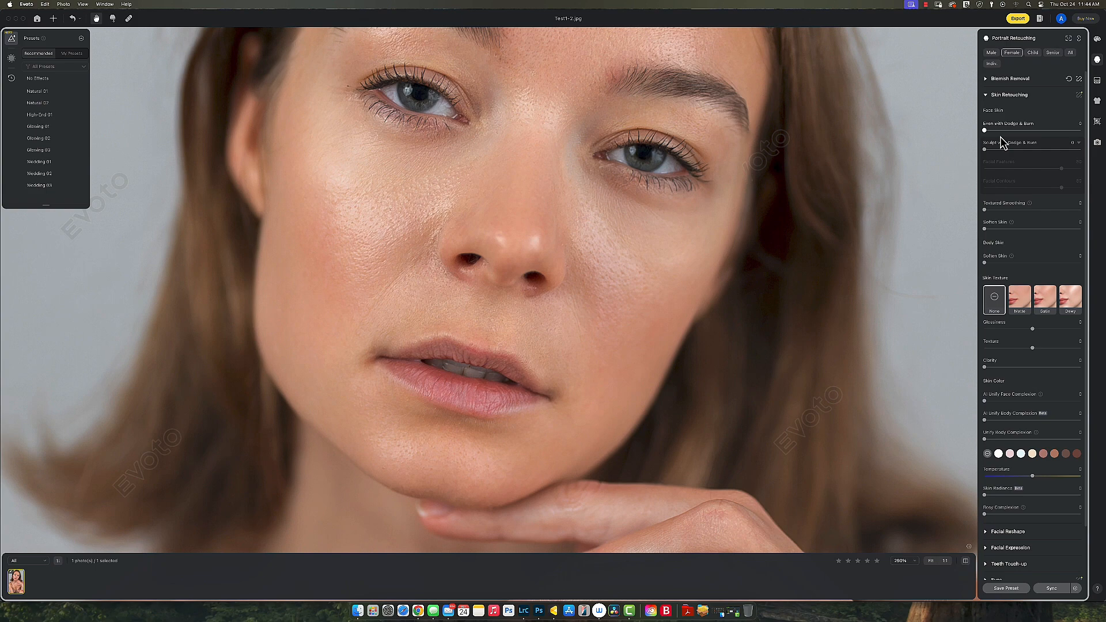
pyautogui.scroll(-3, 733, 274)
pyautogui.scroll(2, 731, 274)
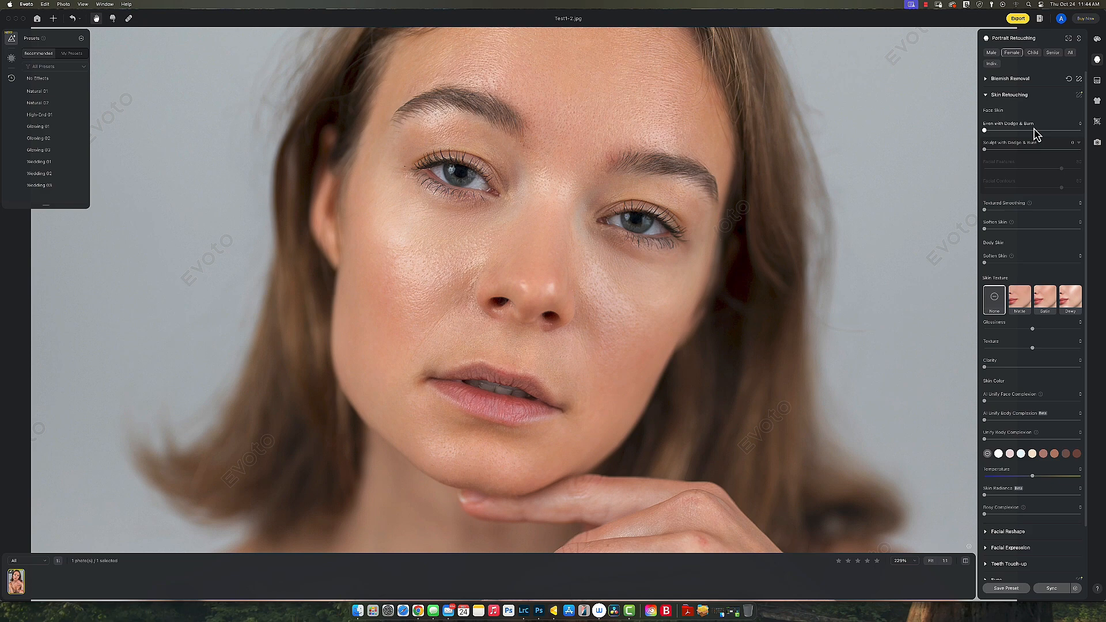
pyautogui.moveTo(1066, 131); pyautogui.dragTo(1076, 141)
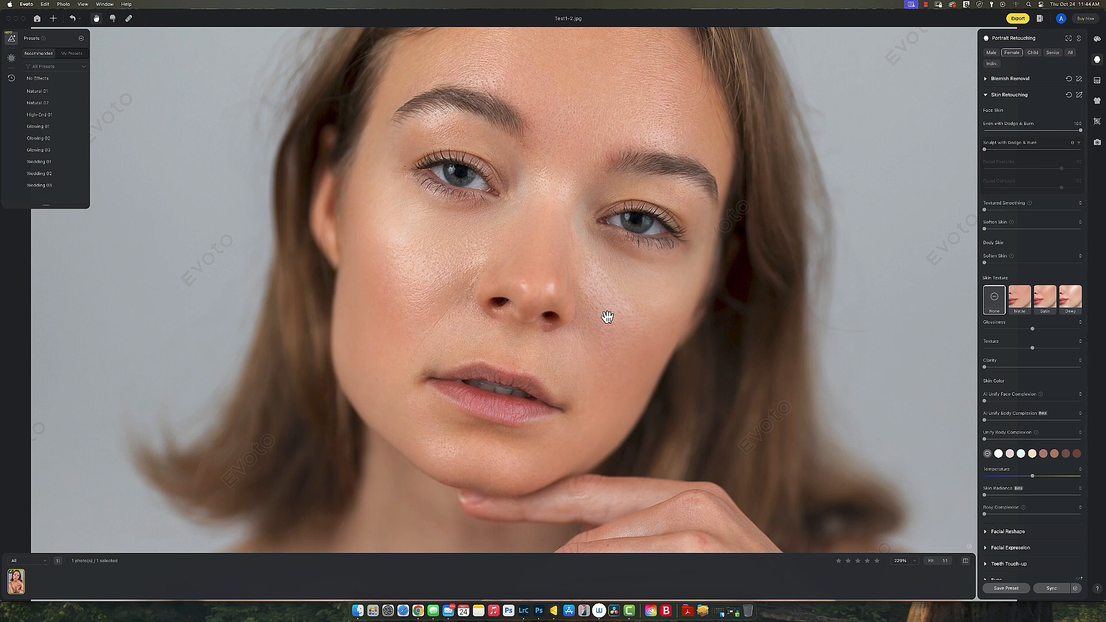
pyautogui.scroll(-3, 605, 314)
pyautogui.moveTo(1059, 136); pyautogui.dragTo(1044, 134)
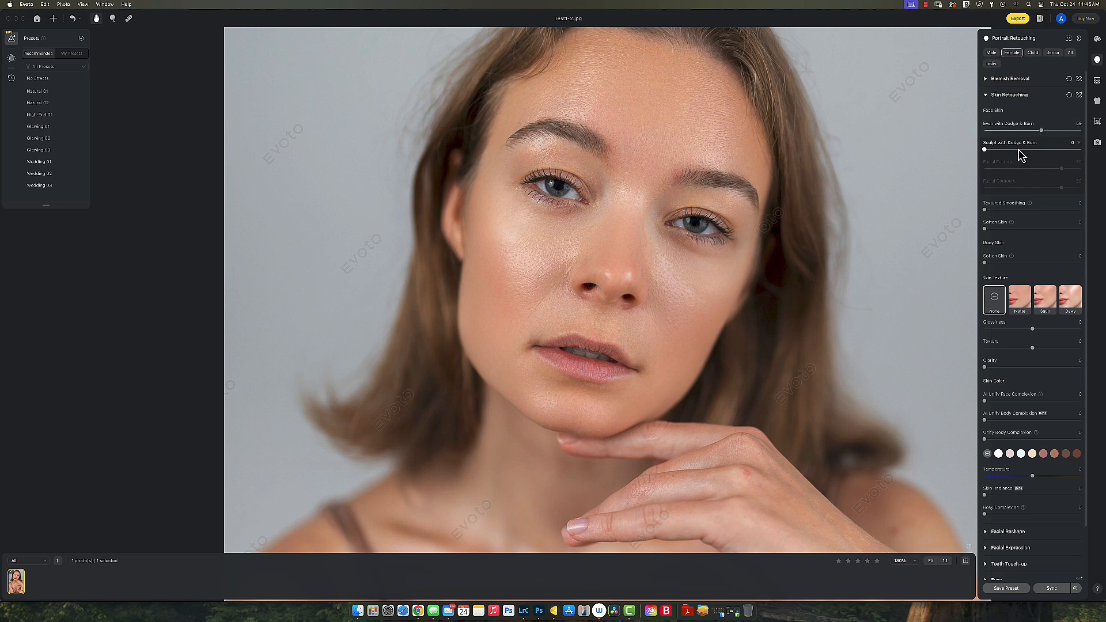
pyautogui.click(1059, 149)
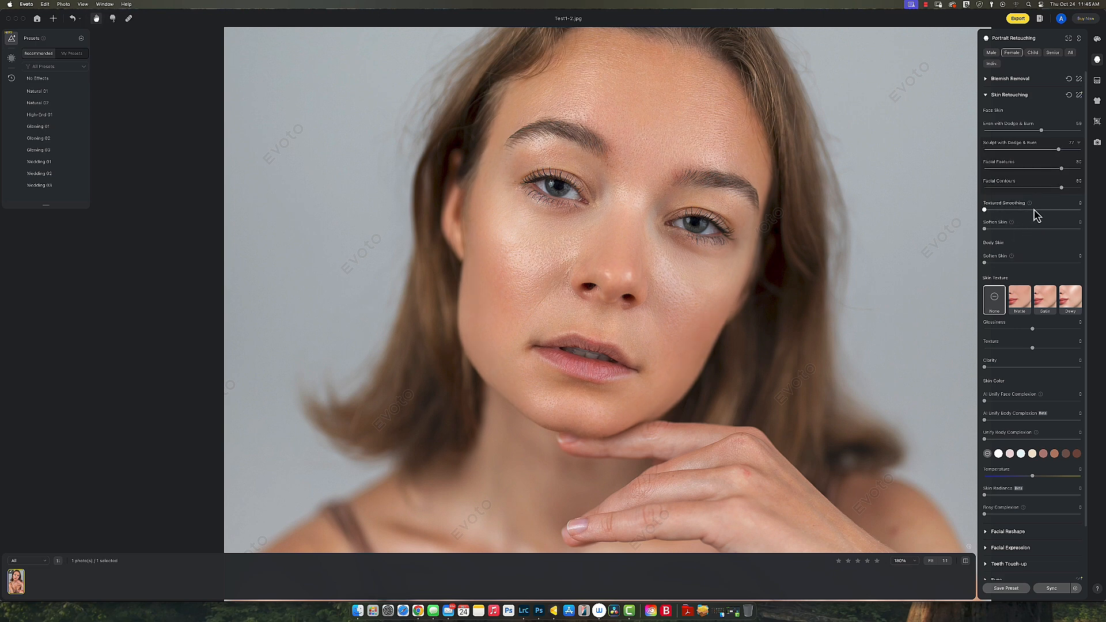
# Step: Set Textured Smoothing to about 44, try Soften Skin at full, then return it to 0
pyautogui.click(1075, 209)
pyautogui.scroll(2, 603, 247)
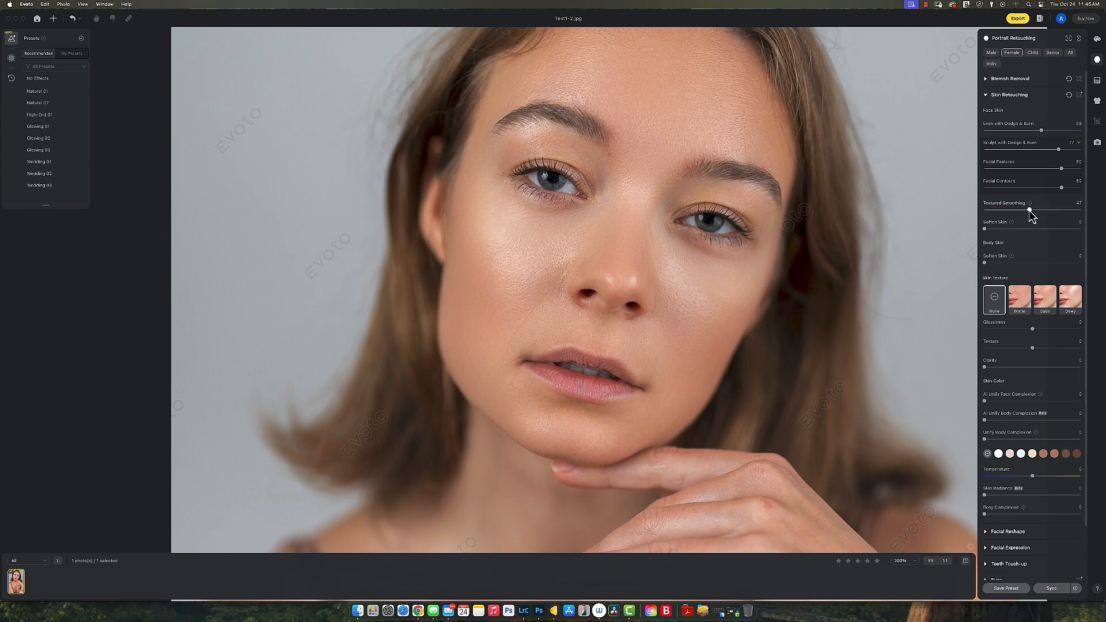
pyautogui.moveTo(1029, 209); pyautogui.dragTo(1024, 210)
pyautogui.click(1071, 230)
pyautogui.moveTo(1071, 231); pyautogui.dragTo(1092, 232)
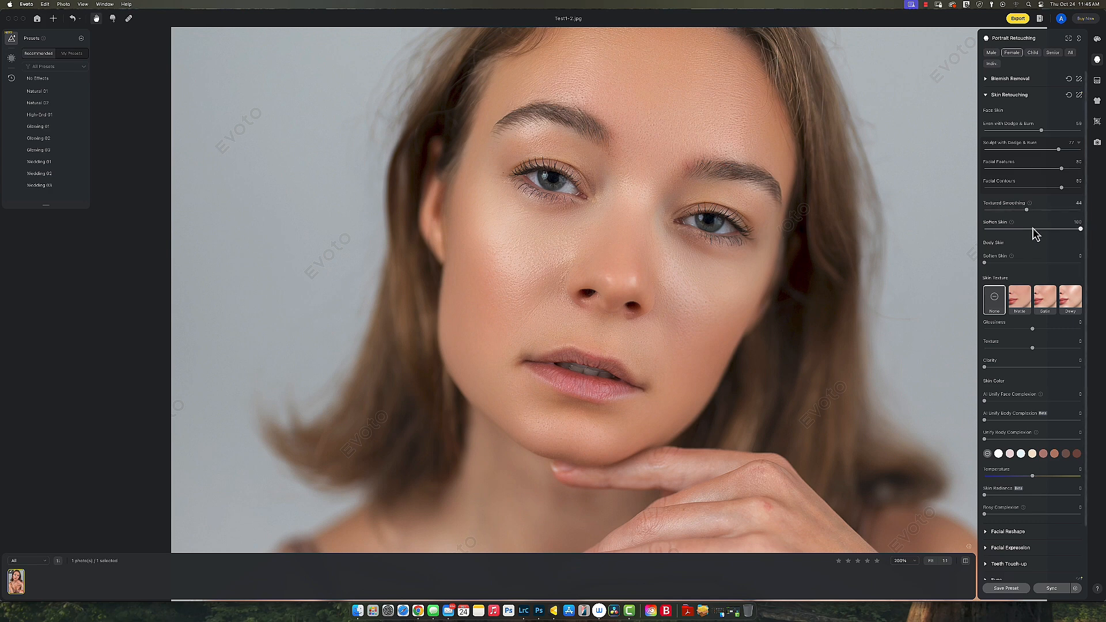
pyautogui.click(985, 228)
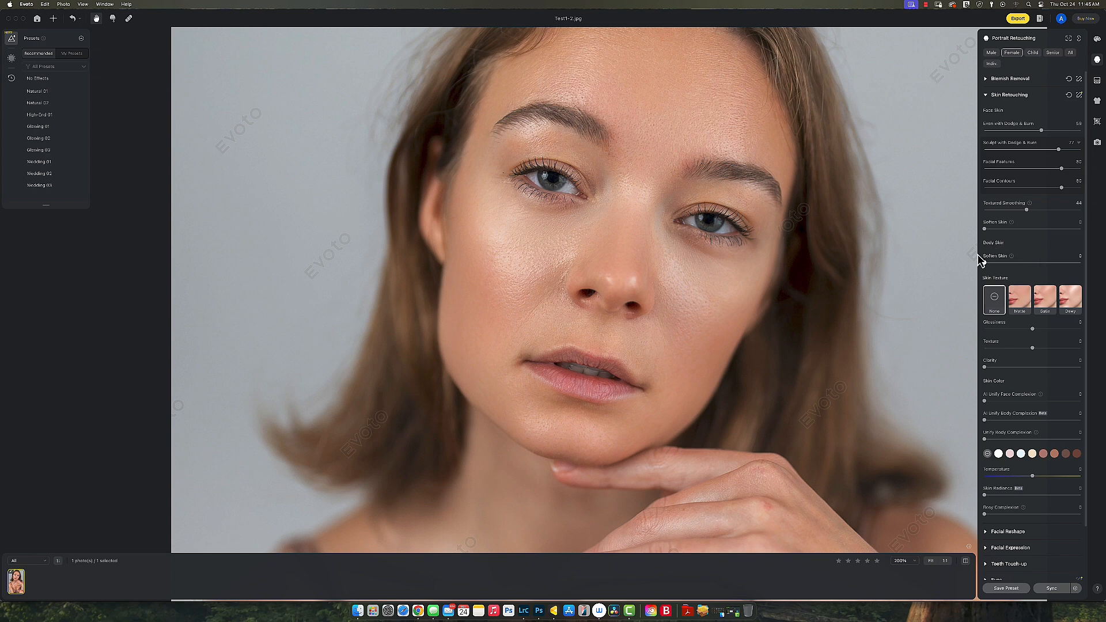
pyautogui.moveTo(746, 363); pyautogui.dragTo(748, 210)
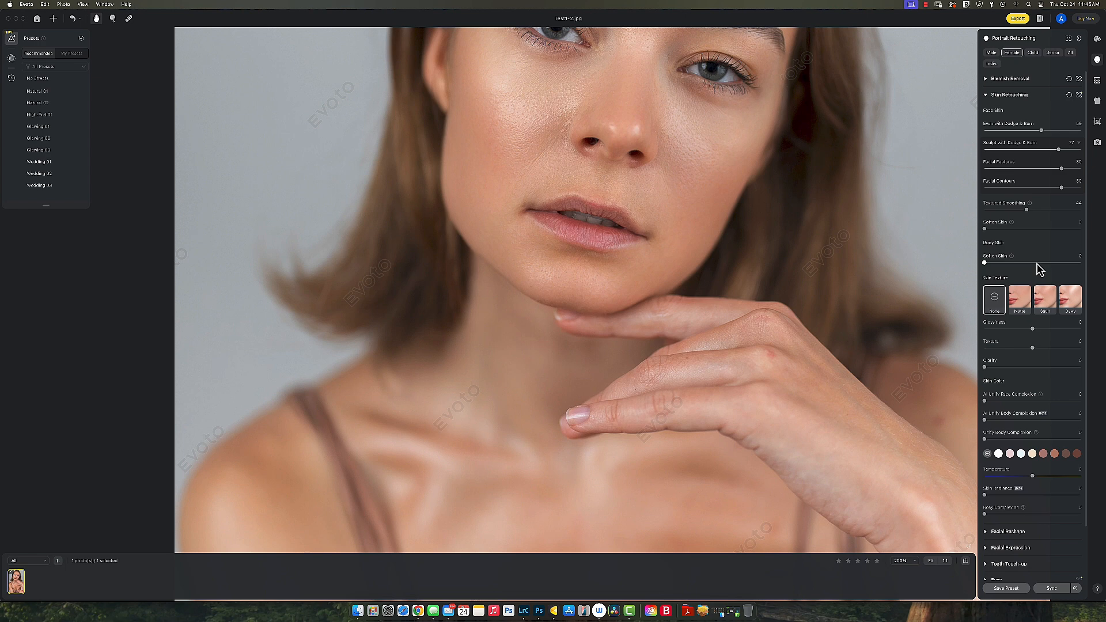
# Step: Reset Body Soften Skin, compare Matte, Satin and Dewy skin textures, and keep Matte
pyautogui.click(1056, 262)
pyautogui.moveTo(1056, 263); pyautogui.dragTo(979, 267)
pyautogui.scroll(5, 679, 284)
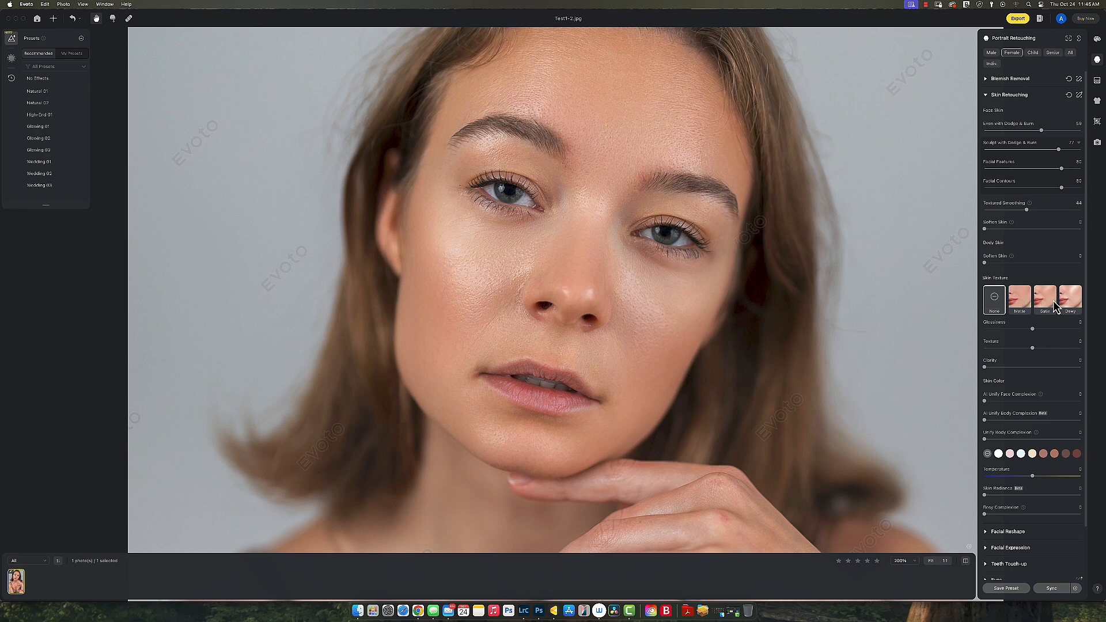
pyautogui.click(1026, 307)
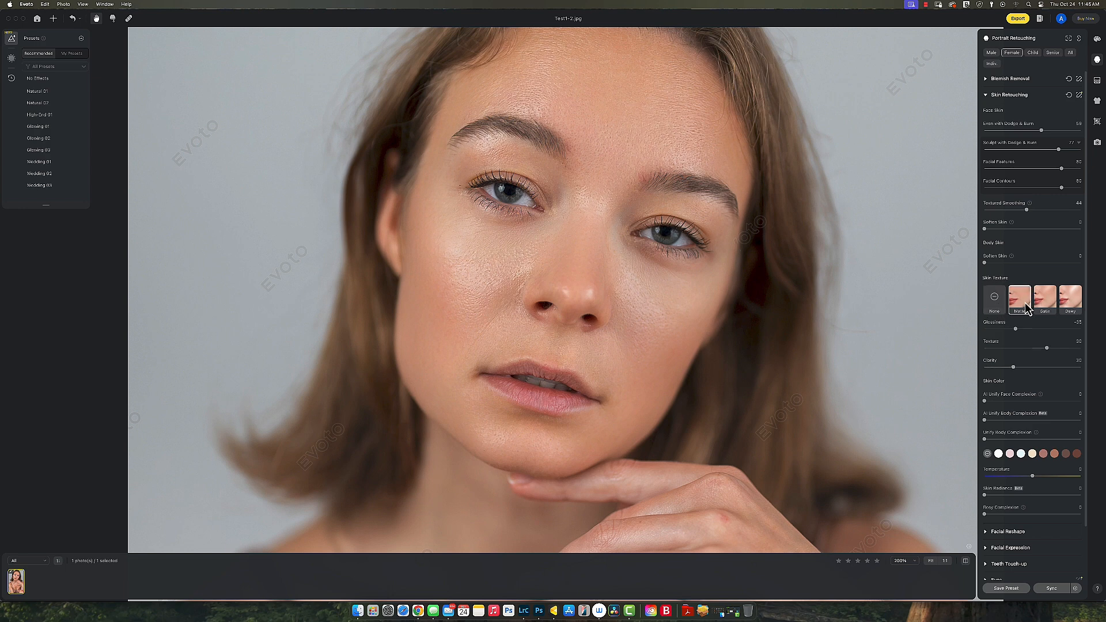
pyautogui.click(1045, 307)
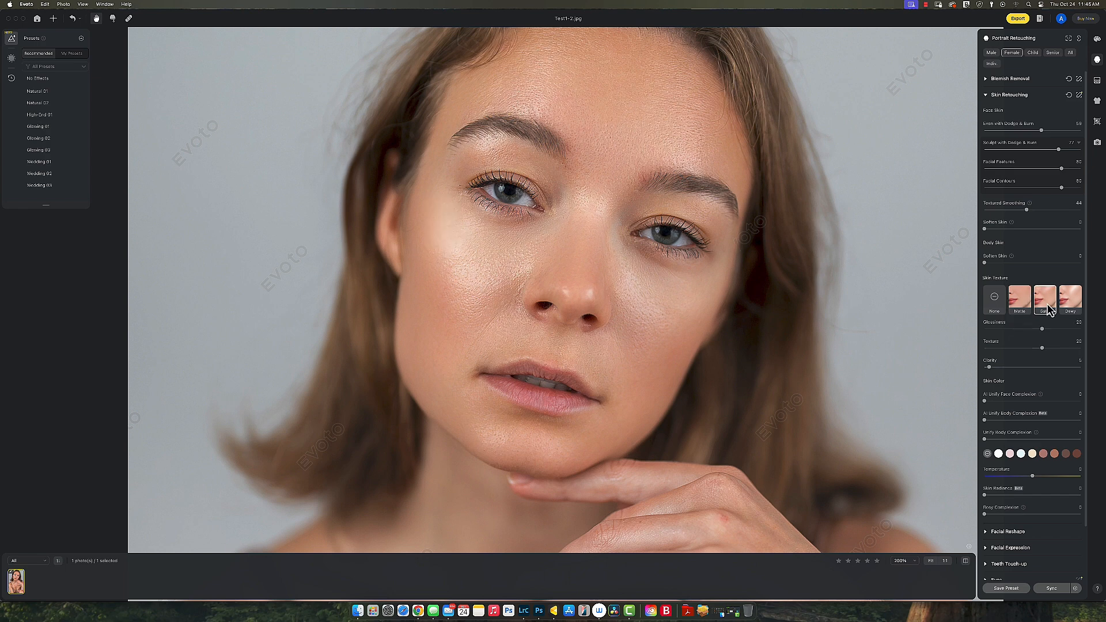
pyautogui.click(1072, 304)
pyautogui.click(1017, 303)
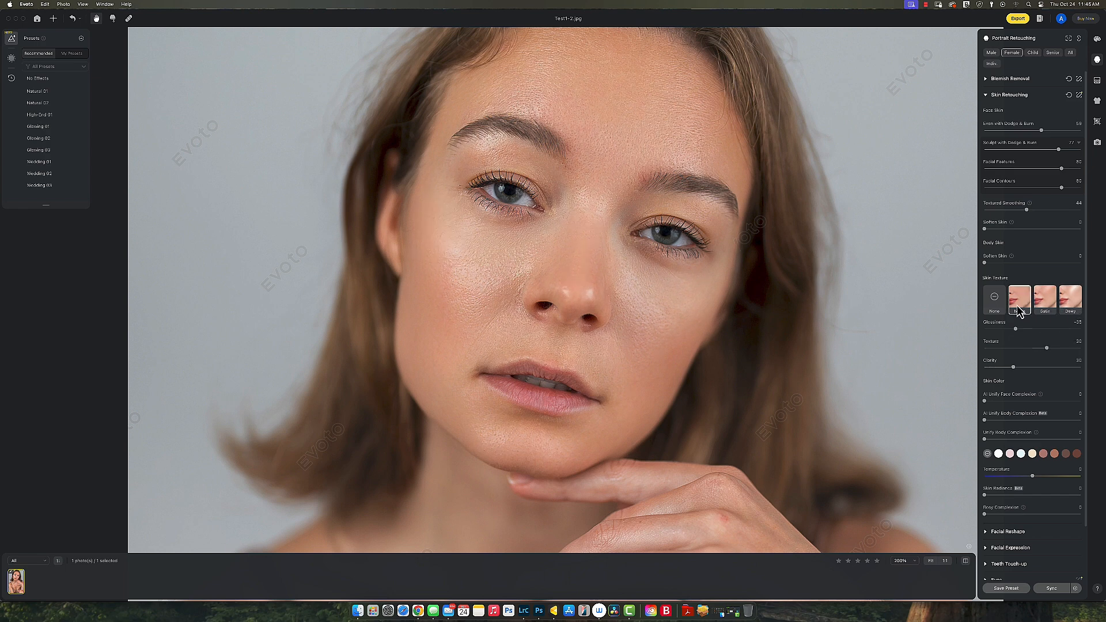
pyautogui.click(994, 302)
pyautogui.click(1017, 307)
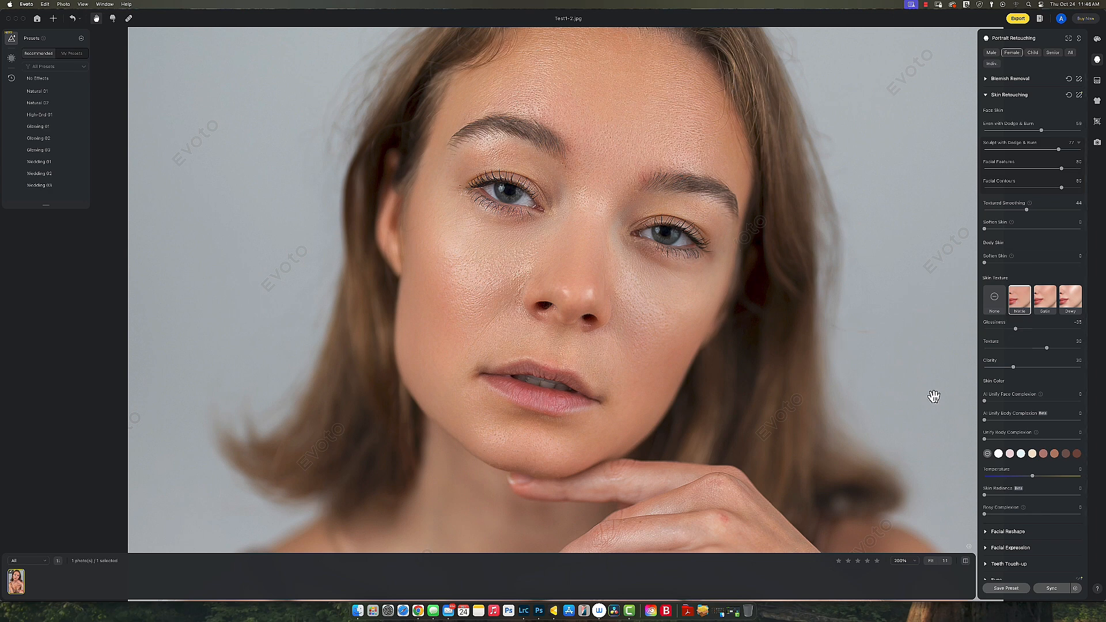
# Step: Set AI Unify Face Complexion to about 54
pyautogui.scroll(-2, 1024, 392)
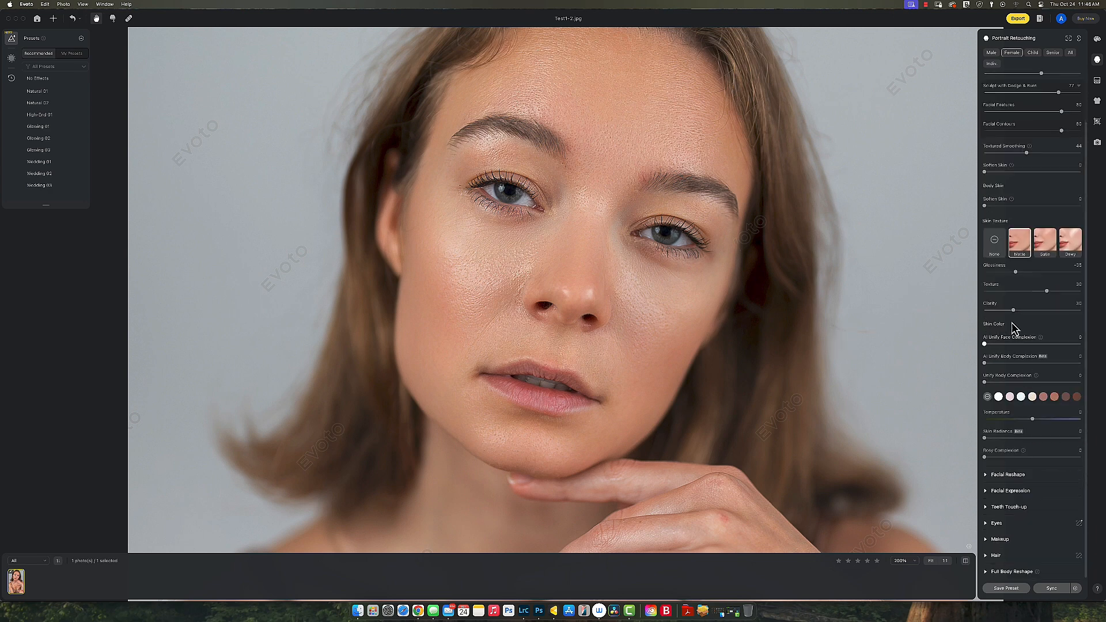
pyautogui.scroll(-3, 625, 288)
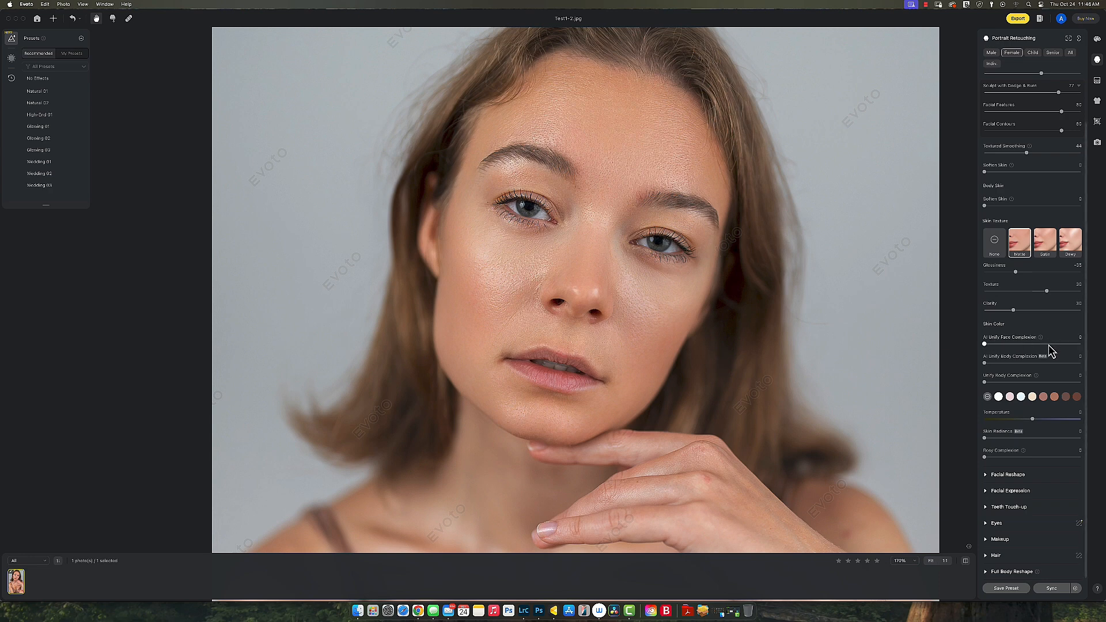
pyautogui.click(1053, 345)
pyautogui.scroll(1, 1042, 349)
pyautogui.moveTo(1037, 347); pyautogui.dragTo(1039, 348)
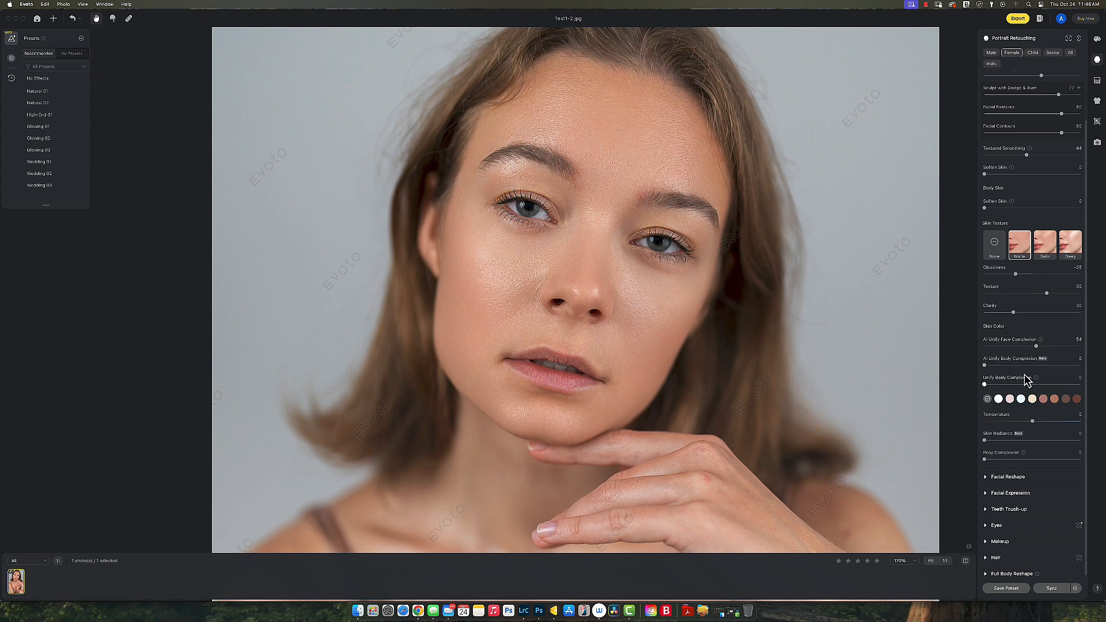
pyautogui.moveTo(688, 397); pyautogui.dragTo(690, 116)
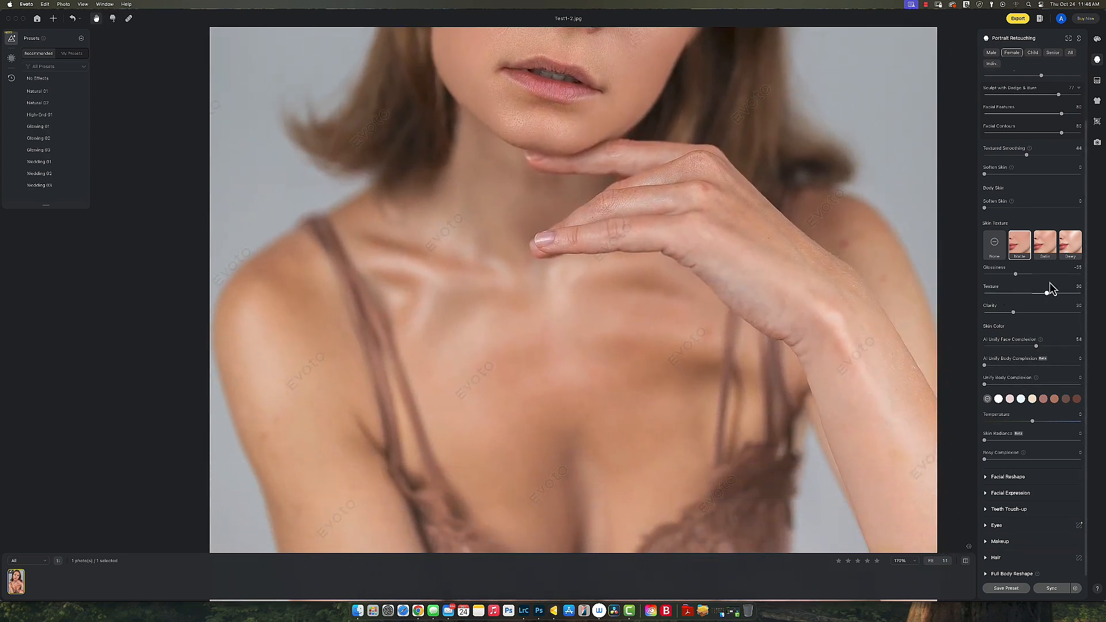
# Step: Soften the face skin to about 68 and the body skin to 74
pyautogui.click(1053, 175)
pyautogui.moveTo(1053, 175); pyautogui.dragTo(1057, 175)
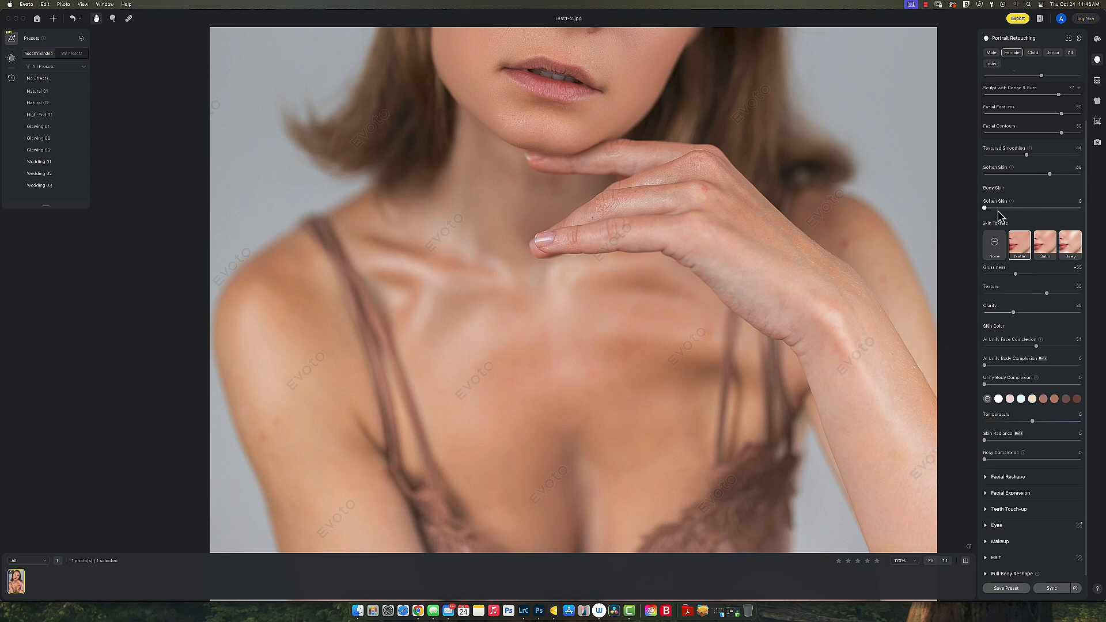
pyautogui.click(1056, 209)
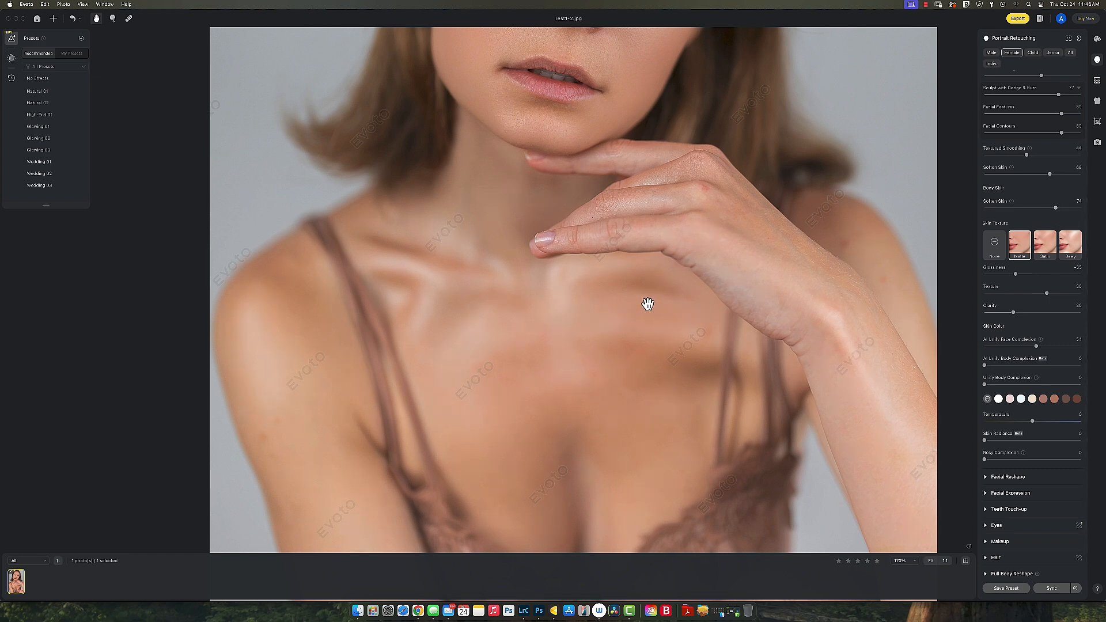
pyautogui.scroll(-4, 439, 266)
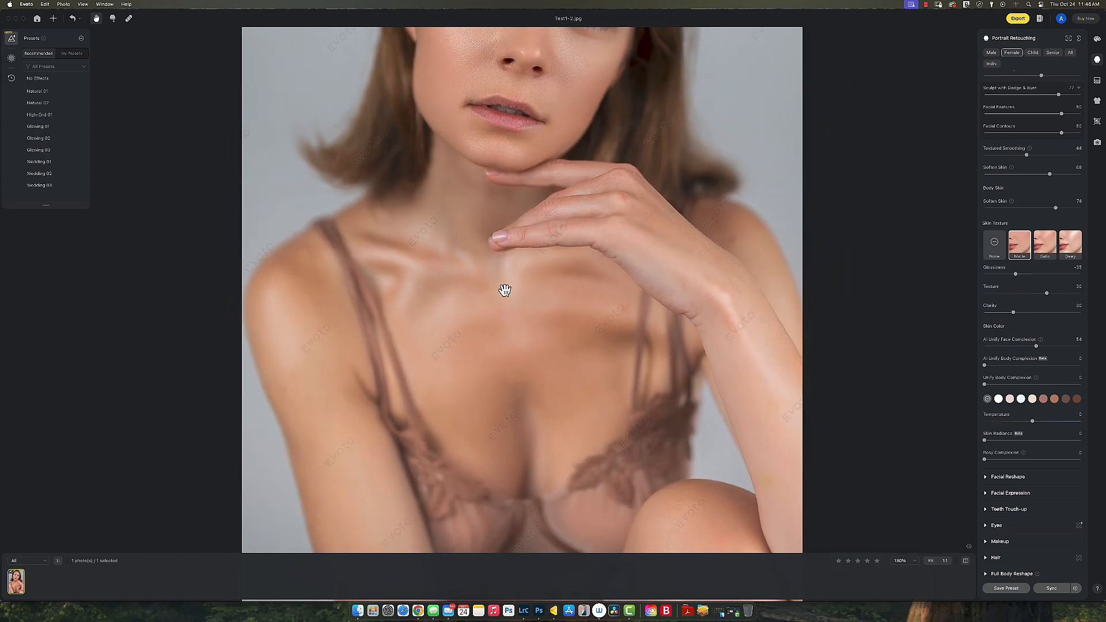
pyautogui.moveTo(491, 249); pyautogui.dragTo(502, 443)
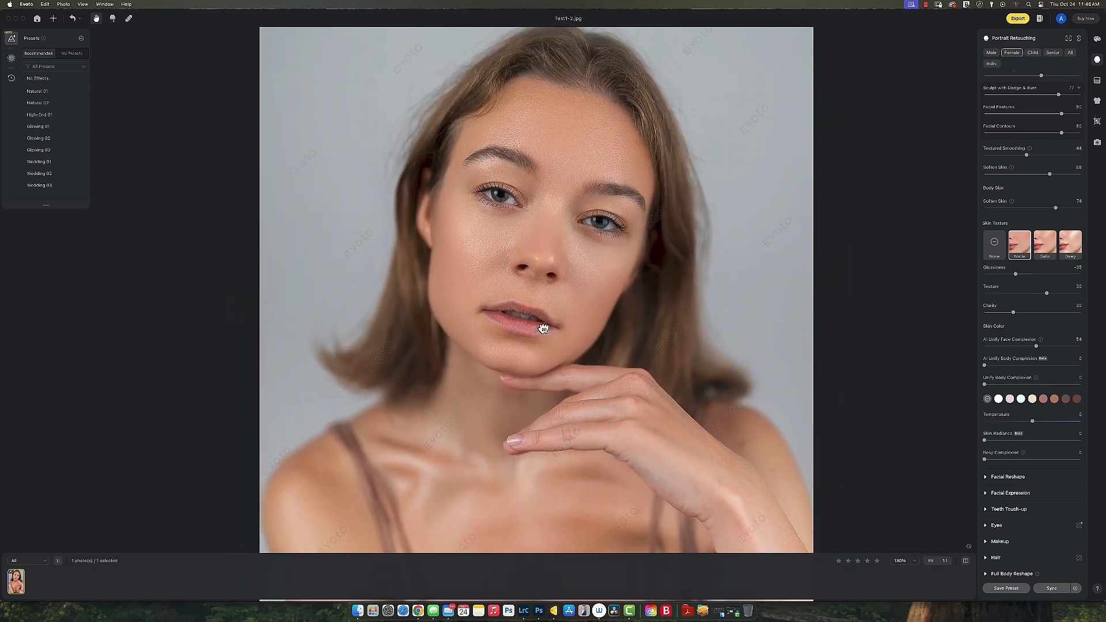
# Step: Toggle the before/after view to compare with the original, ending on the retouched photo
pyautogui.click(965, 562)
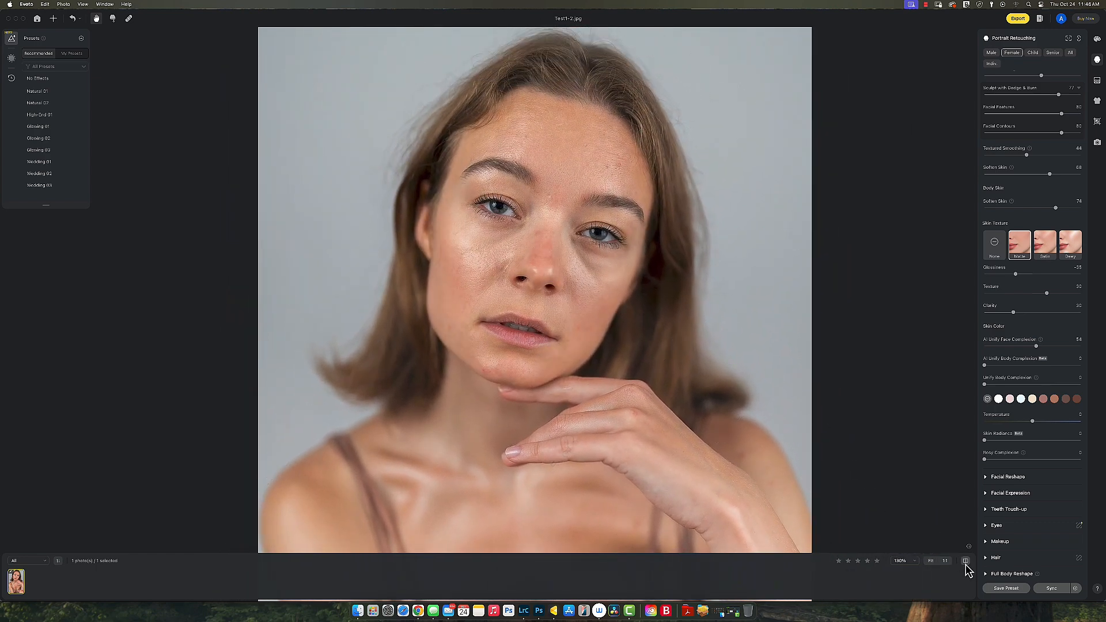
pyautogui.click(966, 564)
pyautogui.click(965, 562)
# Step: Raise AI Unify Body Complexion to even the chest and arm skin tones
pyautogui.moveTo(493, 339); pyautogui.dragTo(537, 277)
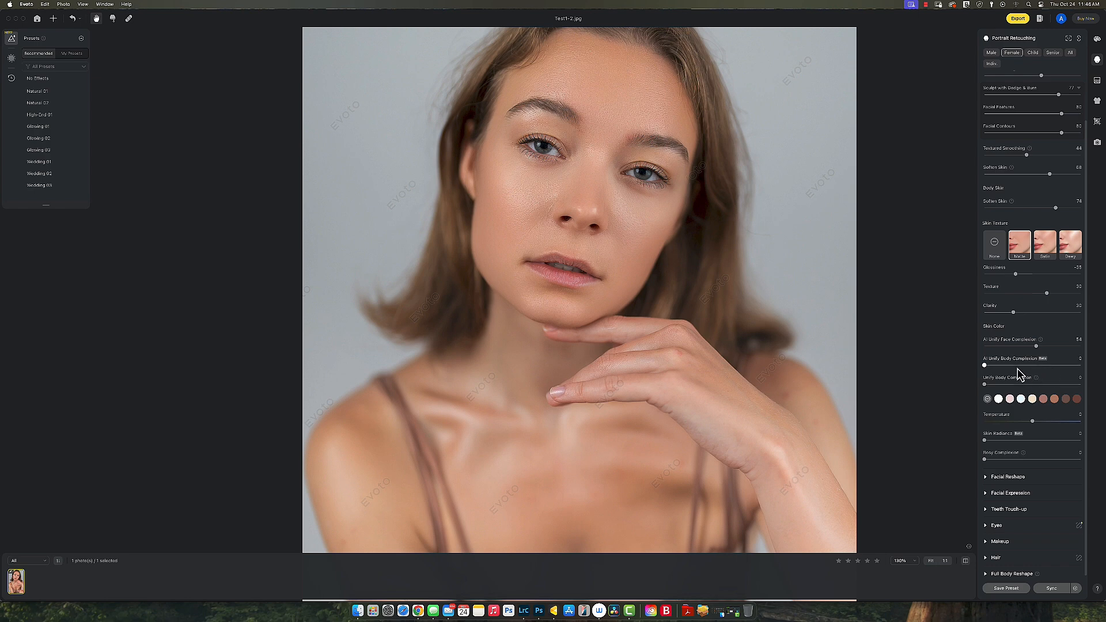
pyautogui.scroll(-3, 728, 444)
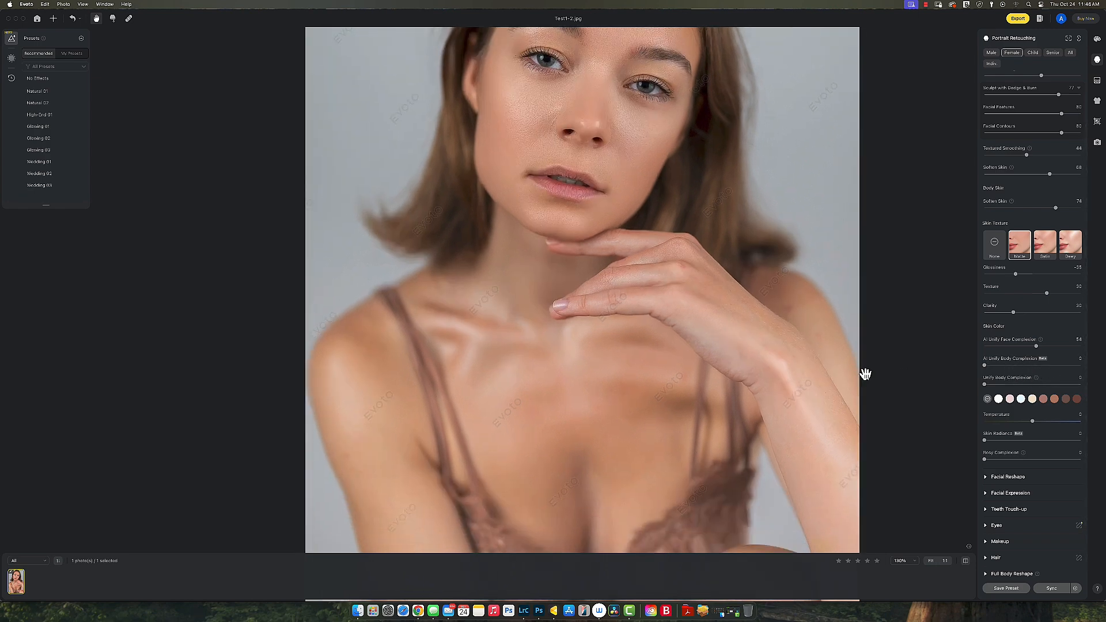
pyautogui.moveTo(1060, 373); pyautogui.dragTo(1000, 367)
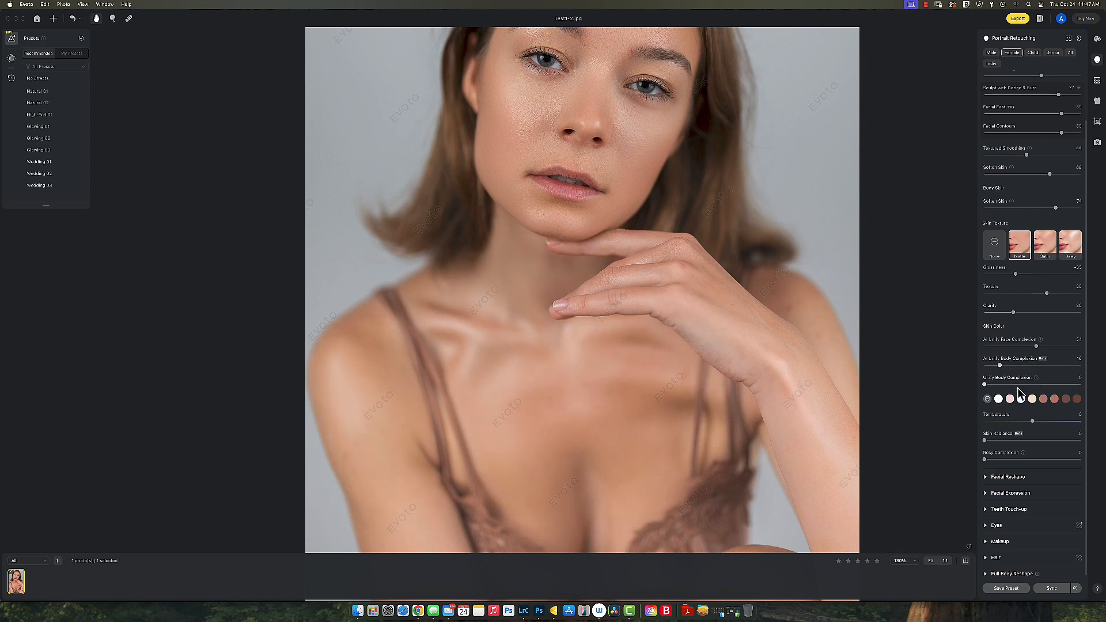
# Step: Turn on body complexion unifying, pushing it to 100 and then back to 71
pyautogui.click(1066, 385)
pyautogui.moveTo(1066, 384); pyautogui.dragTo(1084, 385)
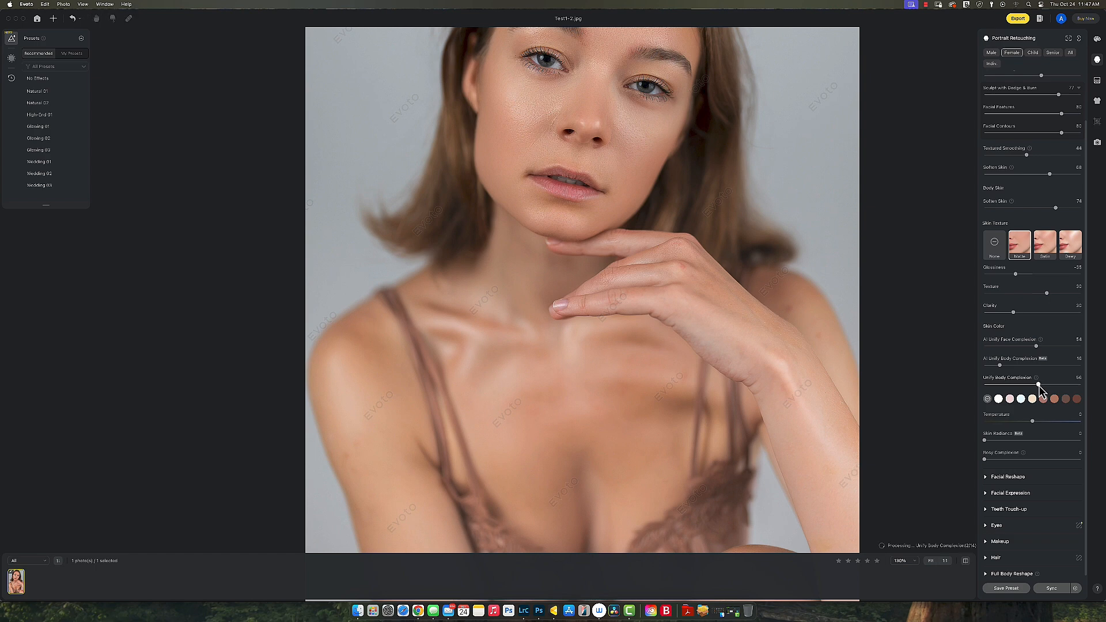
pyautogui.moveTo(1039, 384); pyautogui.dragTo(1053, 384)
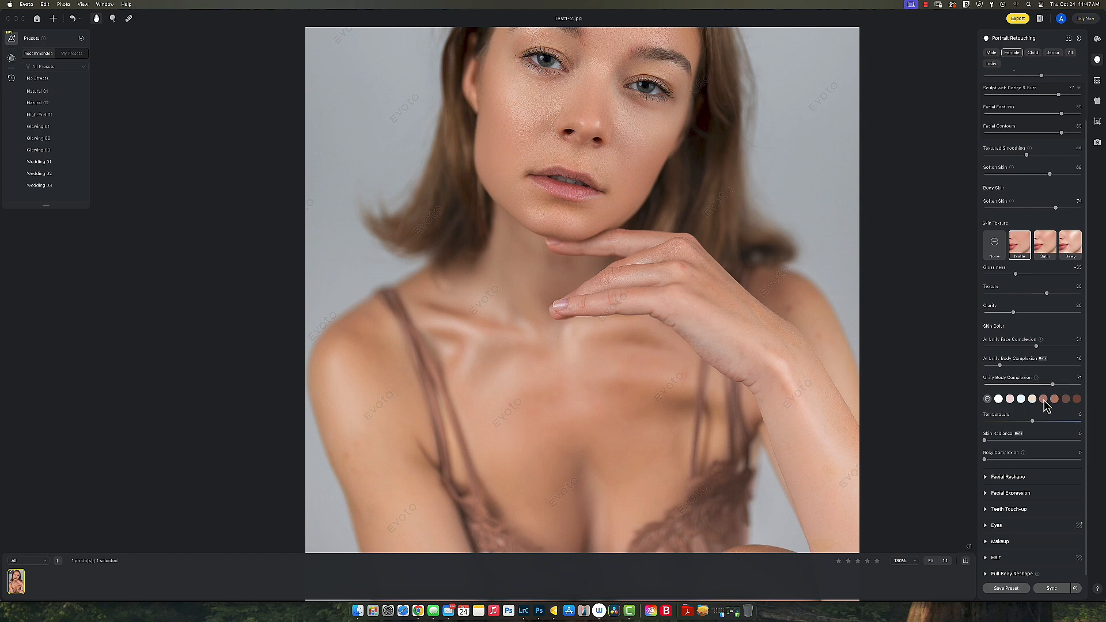
# Step: Try the fifth, sixth and darkest skin colour tones at amount 62, then remove and reapply a tone
pyautogui.click(1043, 399)
pyautogui.click(1054, 399)
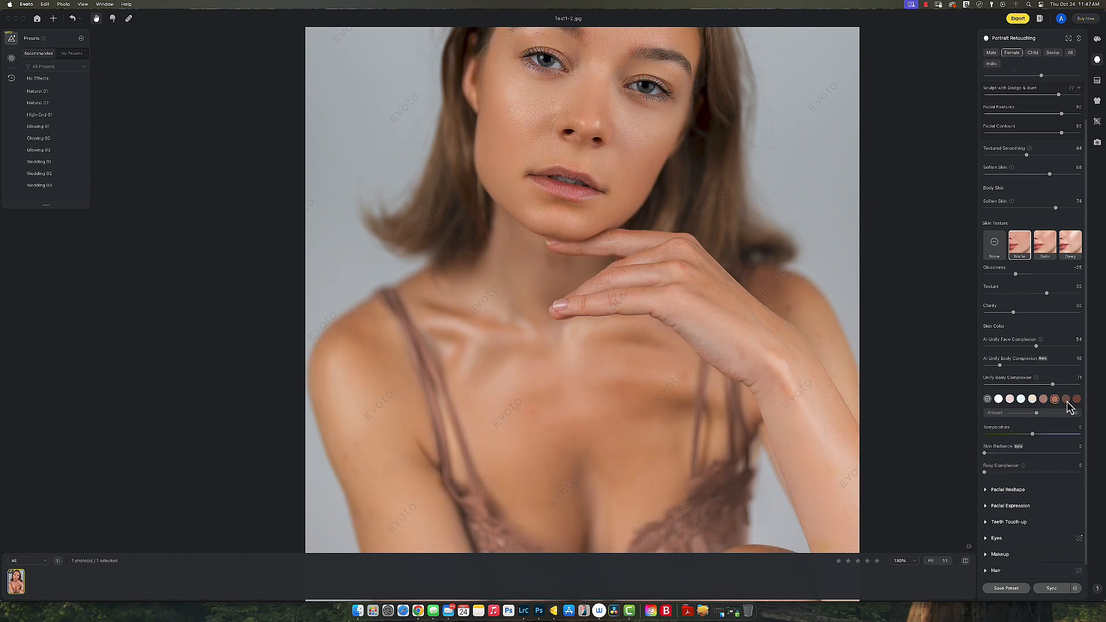
pyautogui.click(1077, 399)
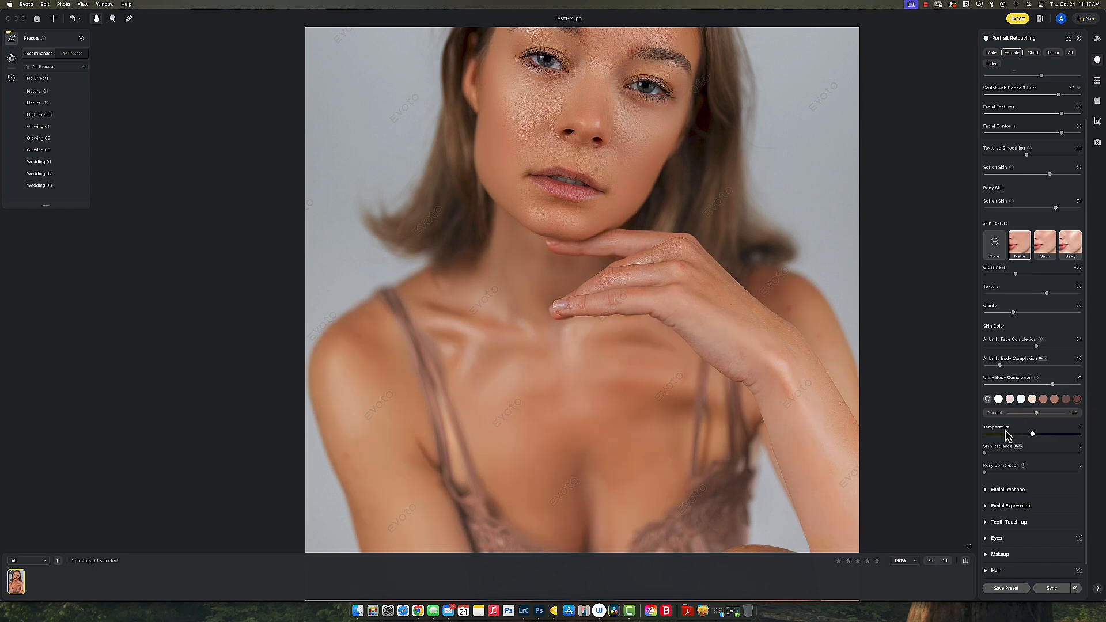
pyautogui.moveTo(1020, 420); pyautogui.dragTo(1043, 419)
pyautogui.click(1055, 399)
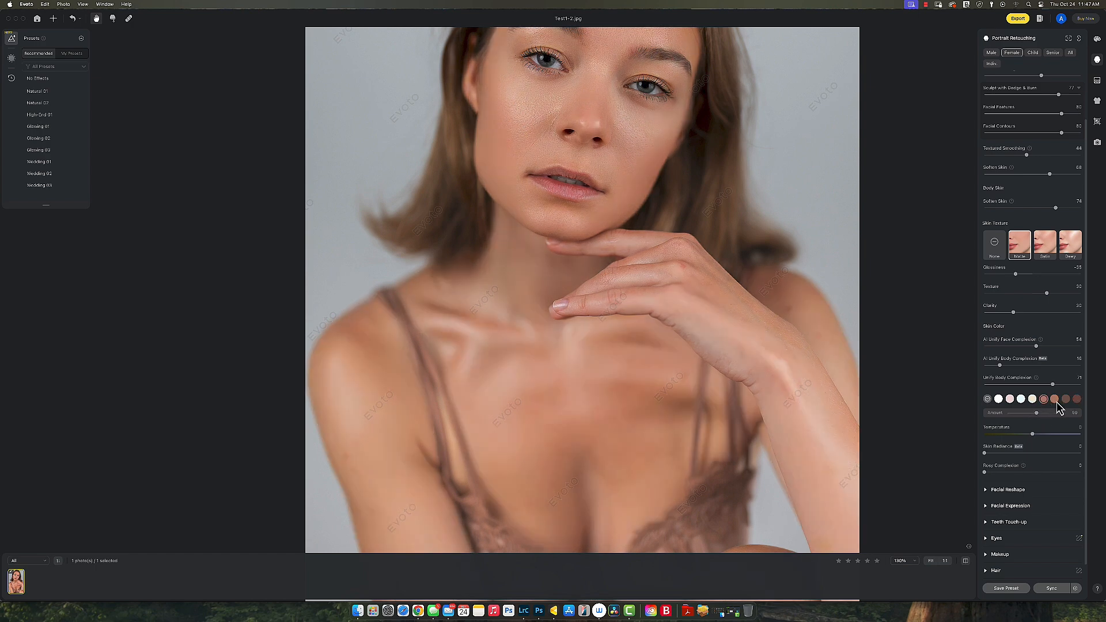
pyautogui.click(988, 400)
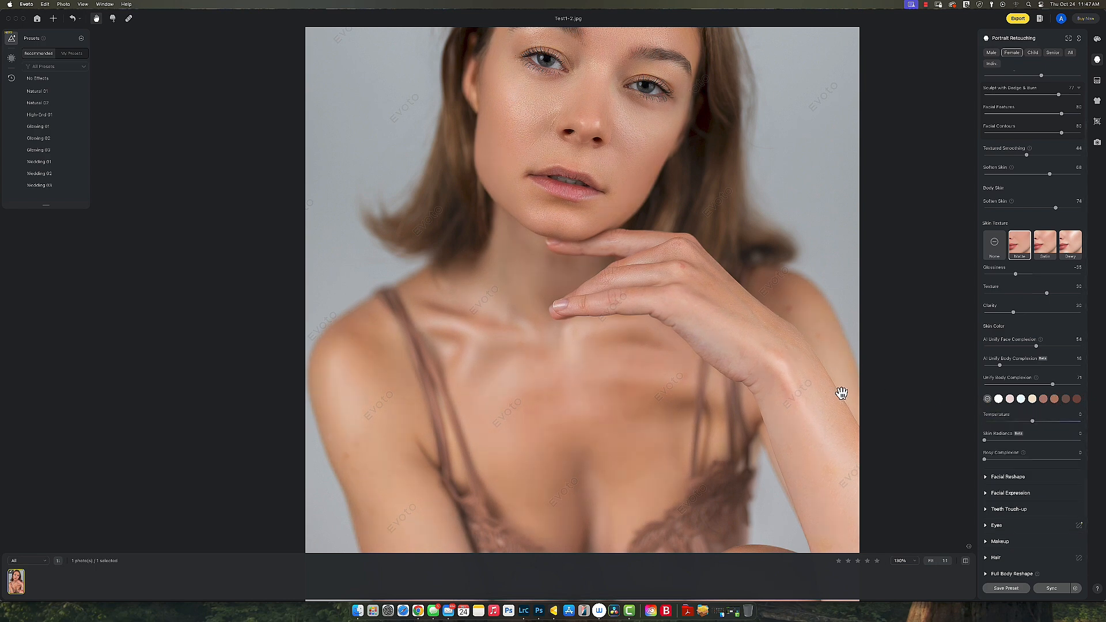
pyautogui.click(1044, 399)
# Step: Set body complexion unifying to 83 and apply the brown skin tone at a low amount
pyautogui.click(993, 386)
pyautogui.moveTo(990, 385); pyautogui.dragTo(1066, 387)
pyautogui.click(1013, 414)
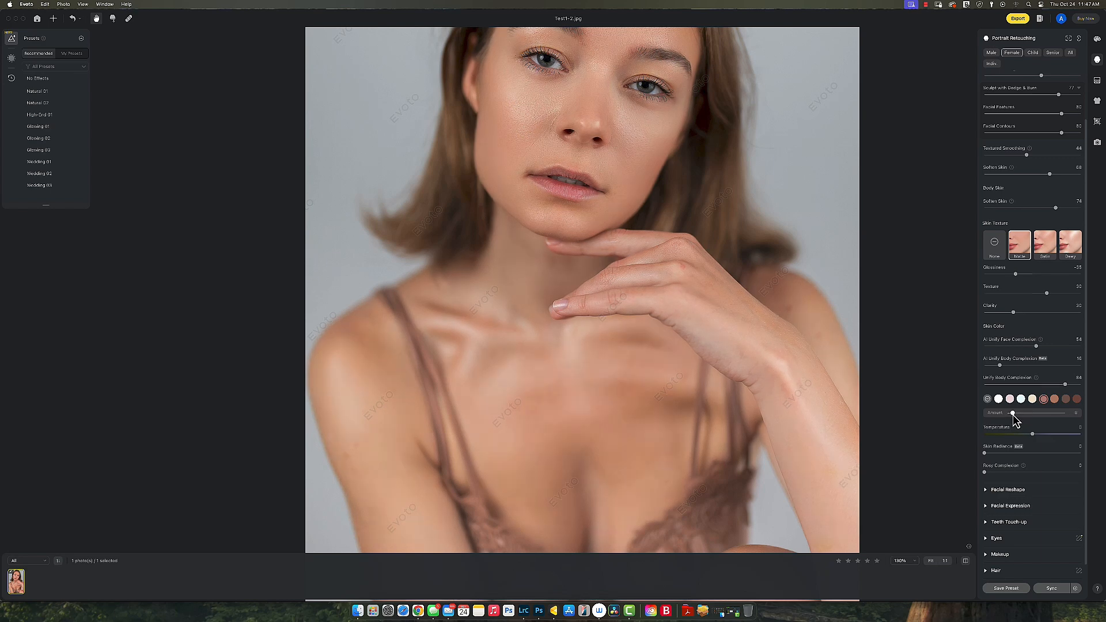
pyautogui.scroll(-2, 560, 352)
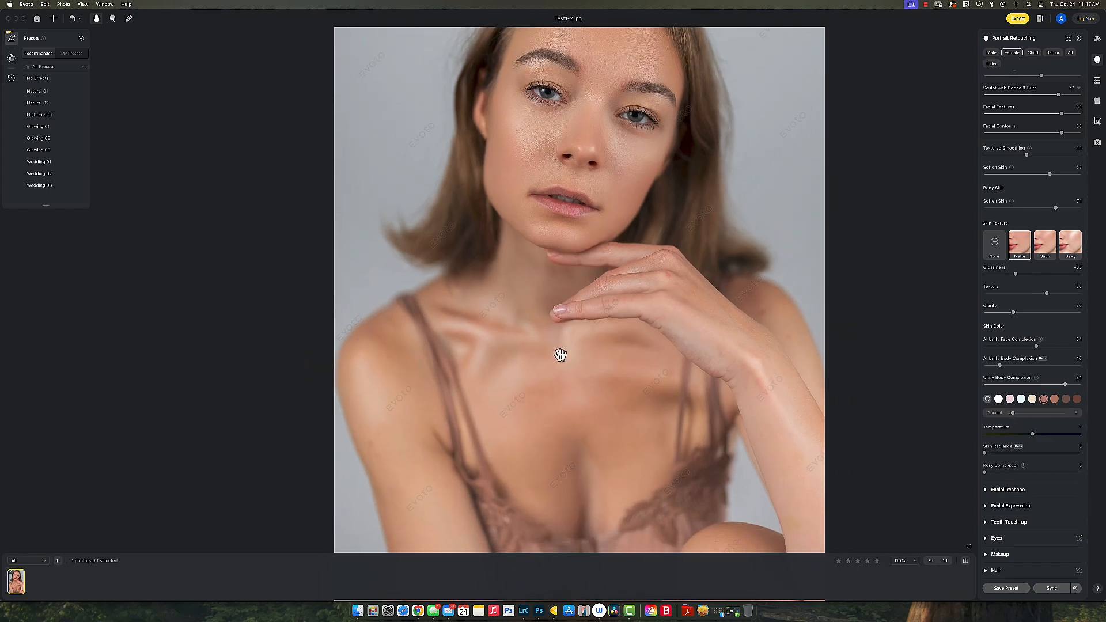
pyautogui.click(987, 400)
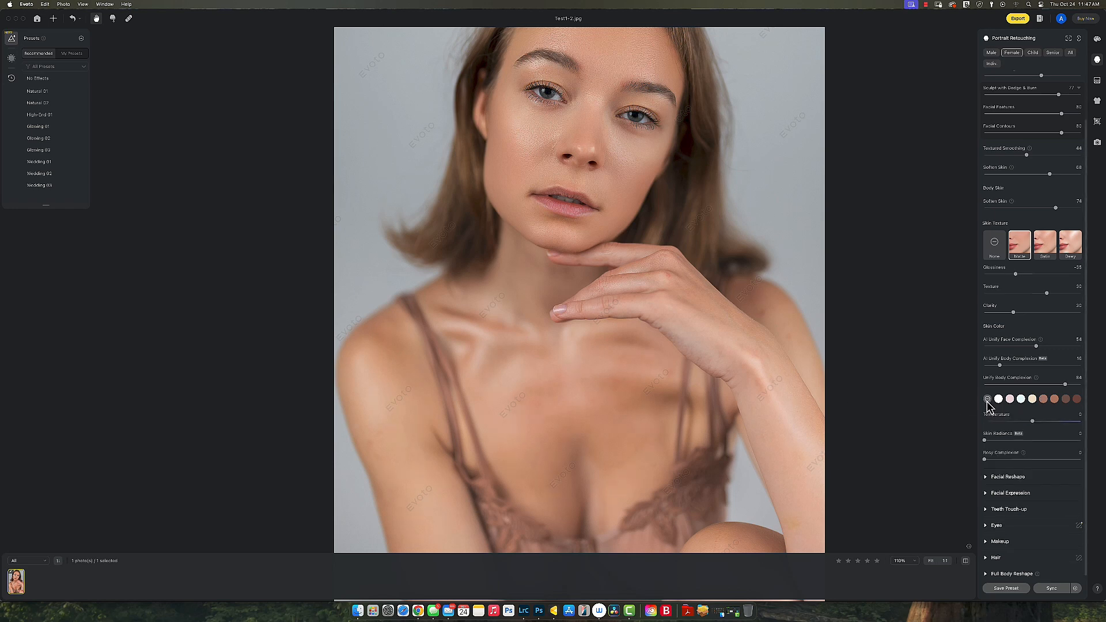
pyautogui.click(1055, 400)
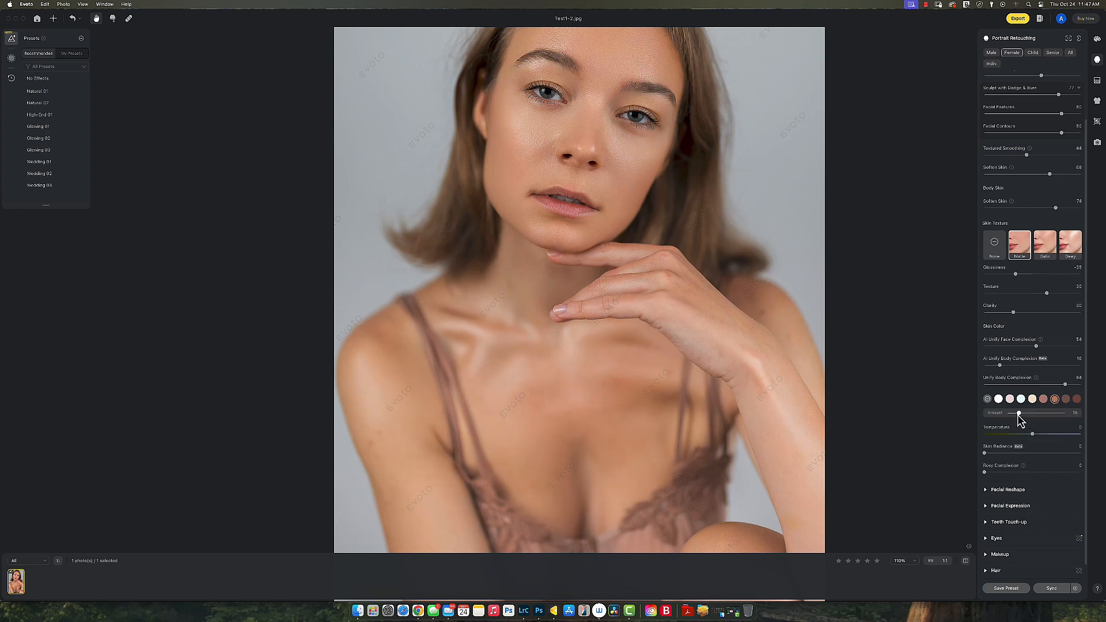
# Step: Flip repeatedly between original and retouched views, finishing on the retouched version
pyautogui.scroll(-3, 656, 328)
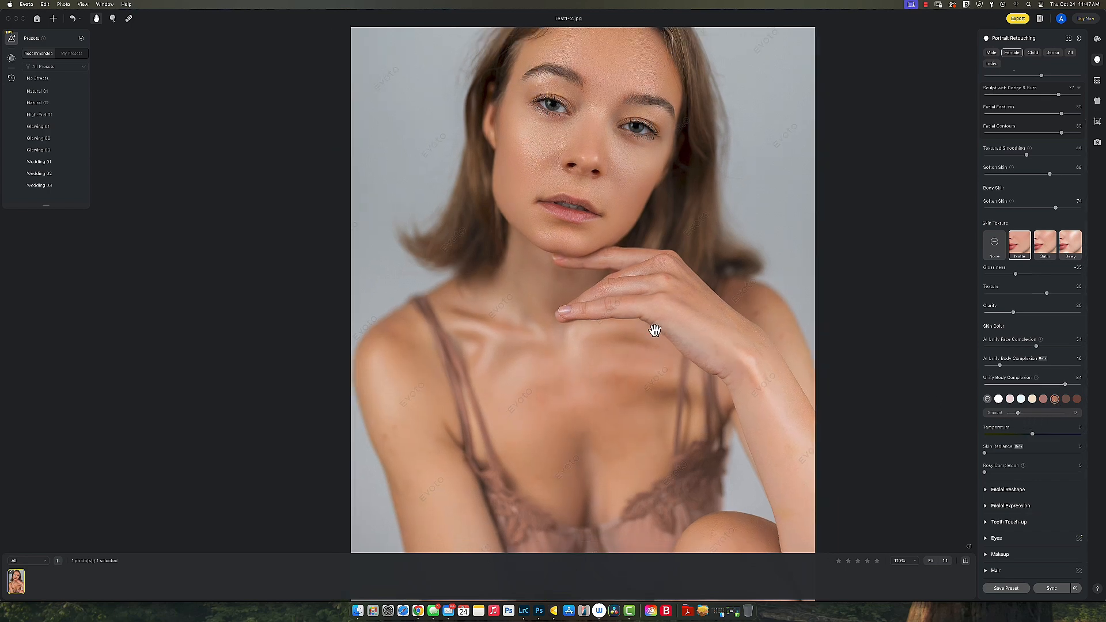
pyautogui.scroll(-1, 655, 330)
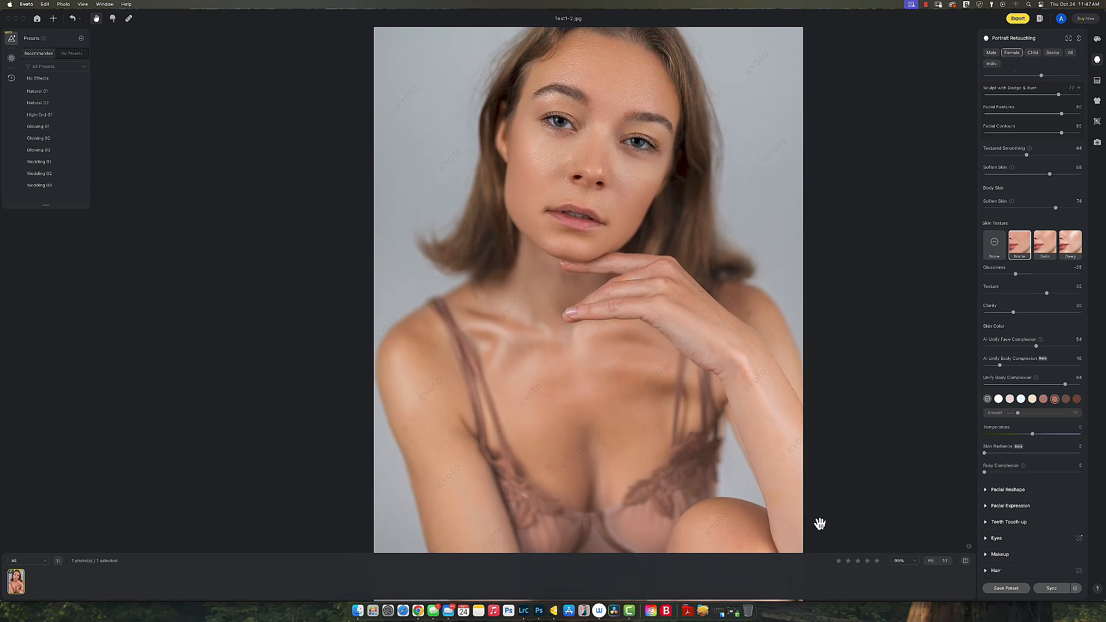
pyautogui.click(966, 561)
pyautogui.click(966, 561)
pyautogui.click(965, 561)
pyautogui.click(966, 560)
pyautogui.click(965, 560)
pyautogui.click(965, 561)
pyautogui.click(966, 561)
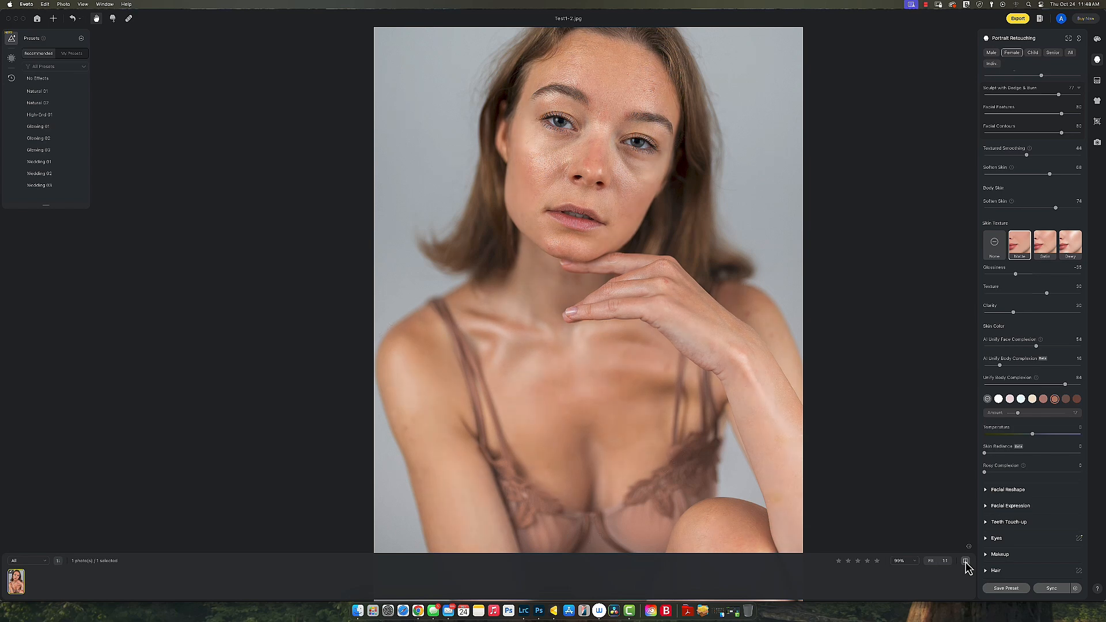
pyautogui.click(965, 561)
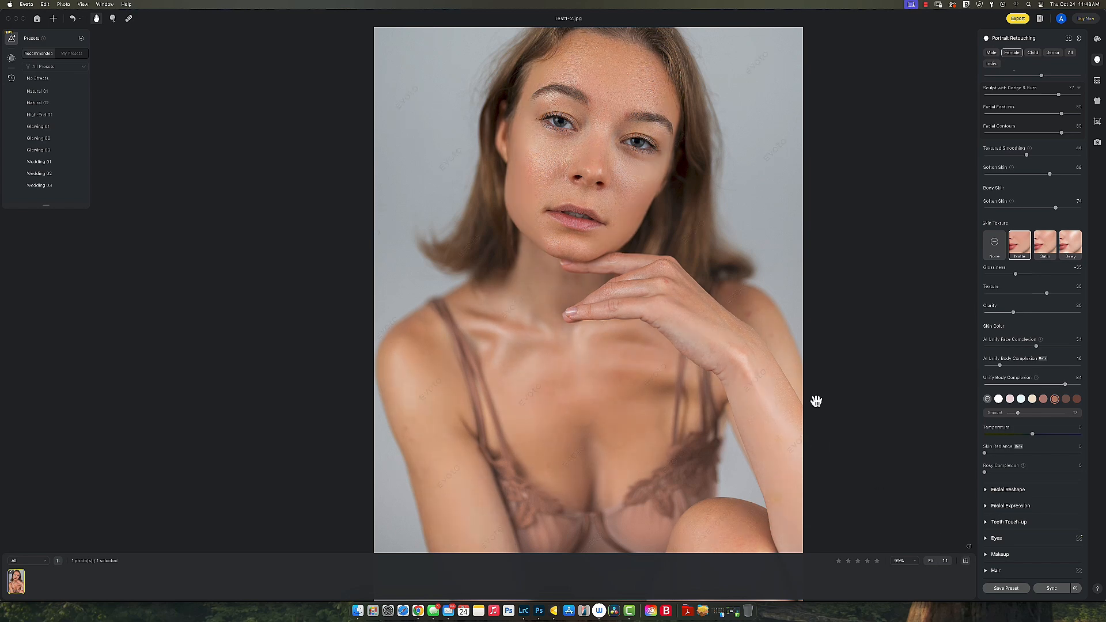
pyautogui.scroll(-1, 999, 451)
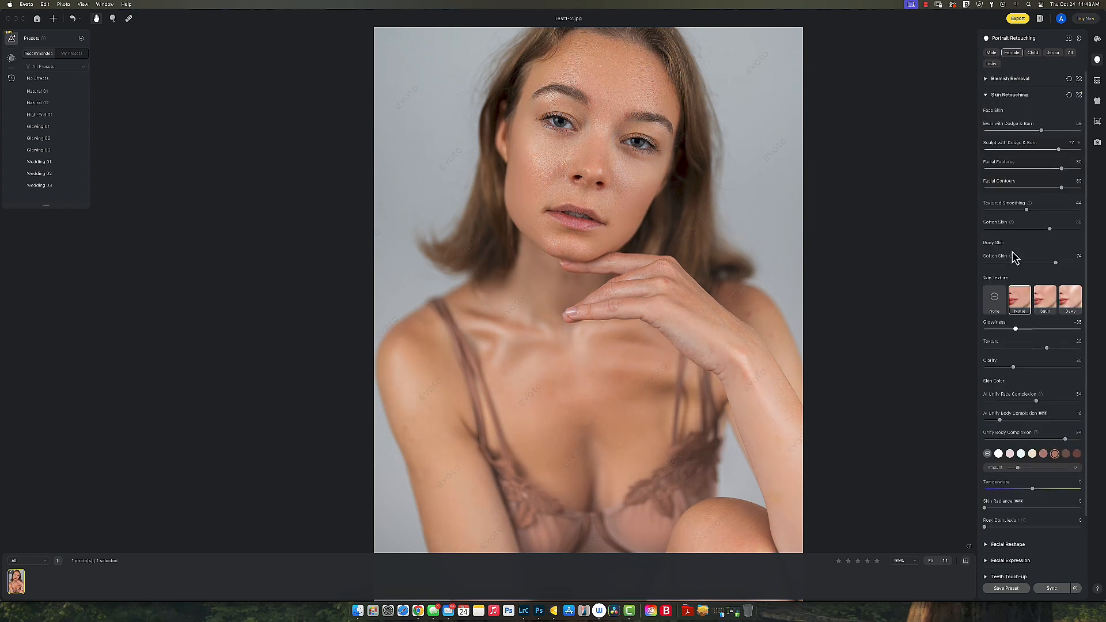
pyautogui.scroll(3, 993, 144)
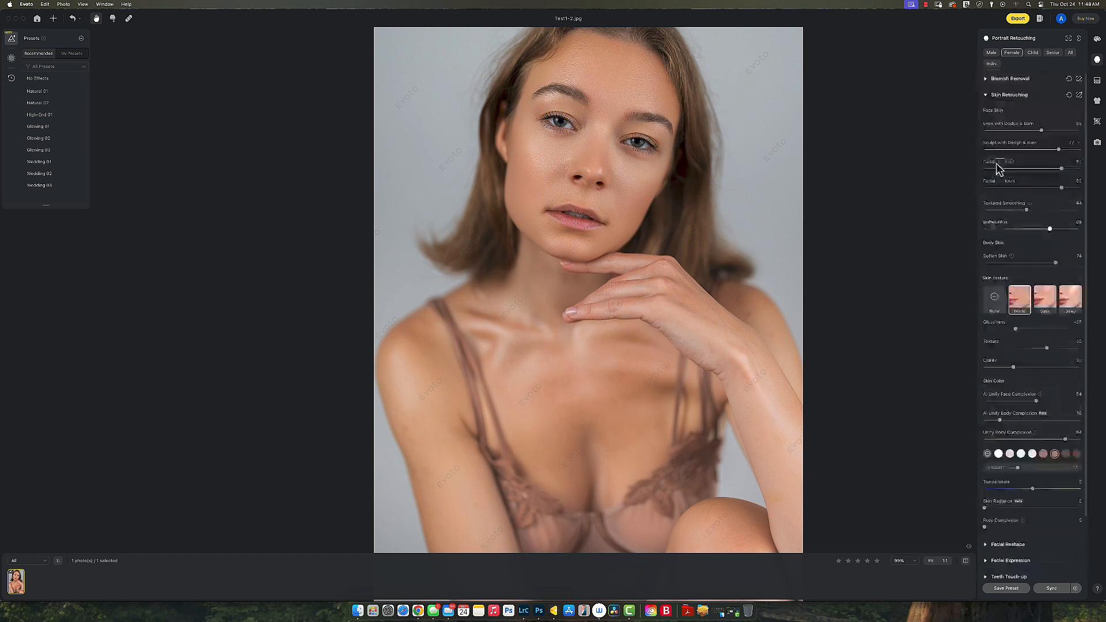
pyautogui.click(986, 95)
pyautogui.click(985, 111)
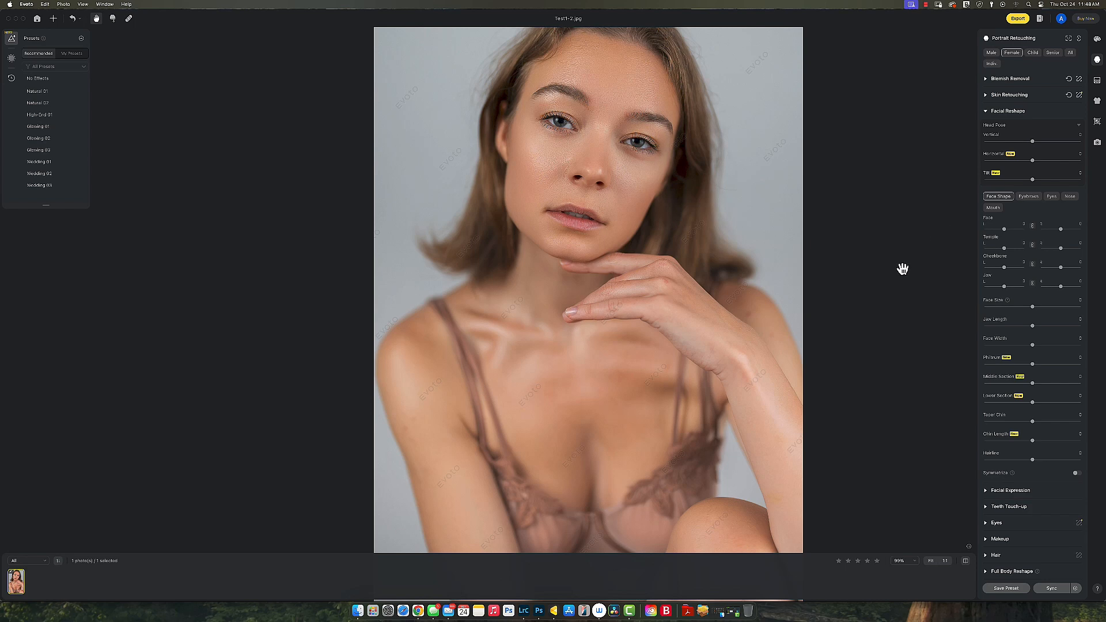
pyautogui.click(1068, 142)
pyautogui.moveTo(1067, 142); pyautogui.dragTo(1014, 142)
pyautogui.click(1077, 112)
pyautogui.click(987, 112)
pyautogui.click(988, 127)
pyautogui.moveTo(1018, 148); pyautogui.dragTo(1054, 148)
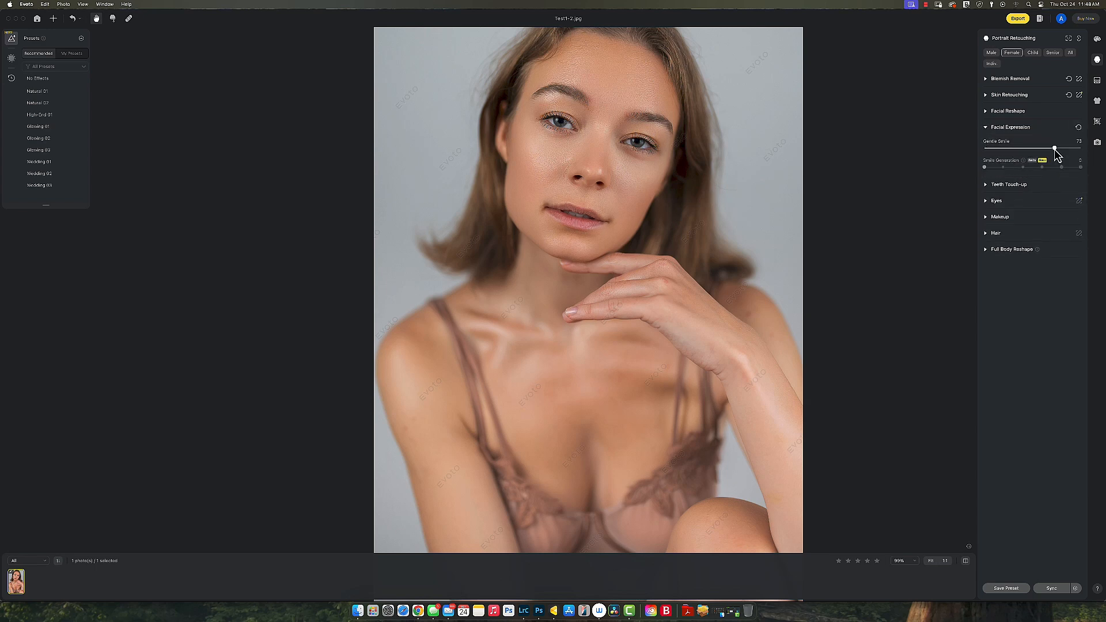
pyautogui.click(1078, 128)
pyautogui.click(986, 128)
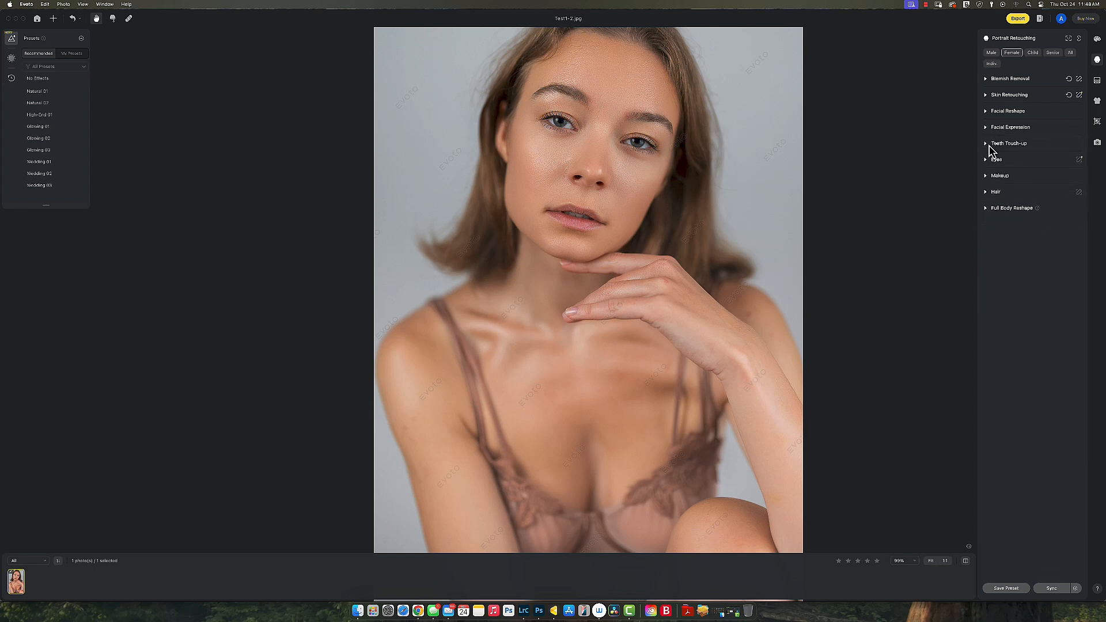
pyautogui.click(986, 143)
# Step: Apply Teeth Whitening at about 47, then collapse Teeth Touch-up
pyautogui.scroll(10, 582, 230)
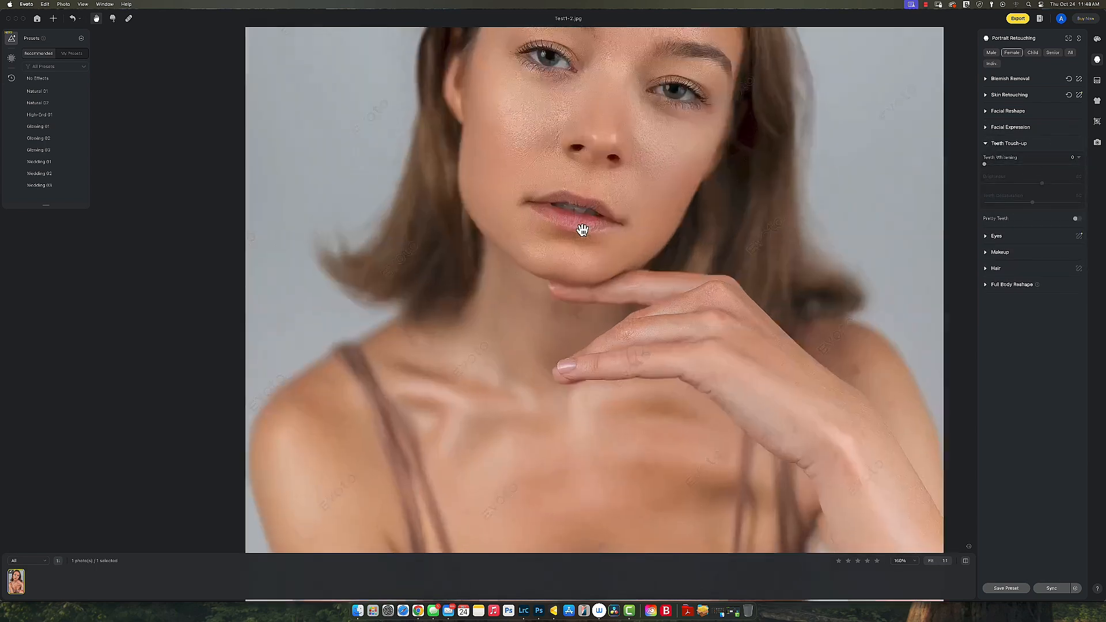
pyautogui.moveTo(1043, 167); pyautogui.dragTo(1011, 165)
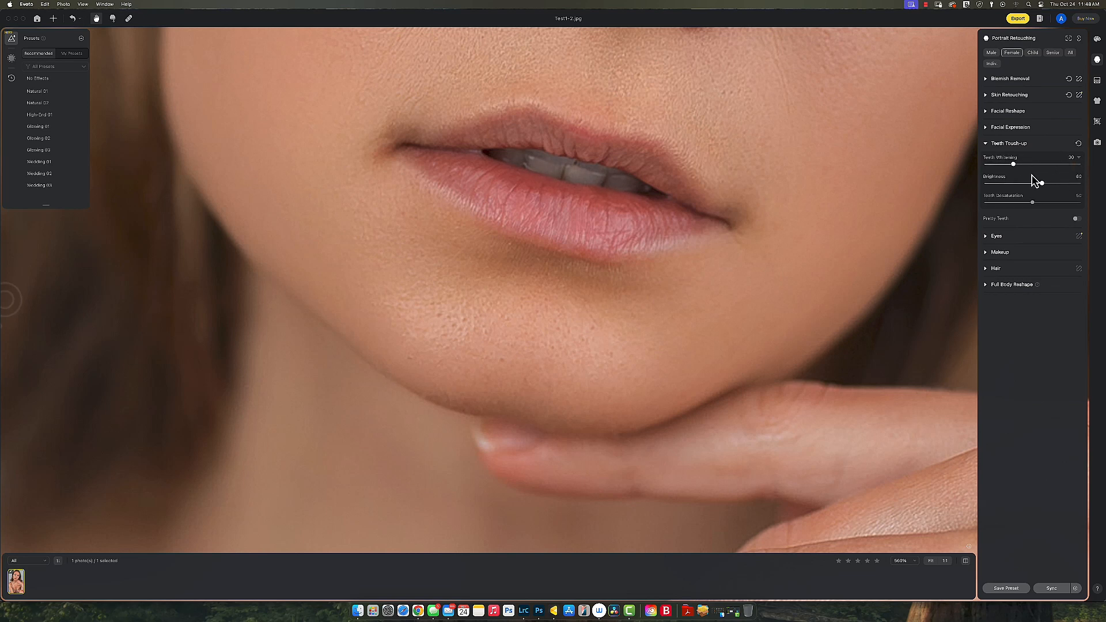
pyautogui.click(1029, 164)
pyautogui.click(993, 145)
# Step: Brighten both eyes, then ease the eye brightness back down slightly
pyautogui.click(992, 160)
pyautogui.scroll(-6, 889, 140)
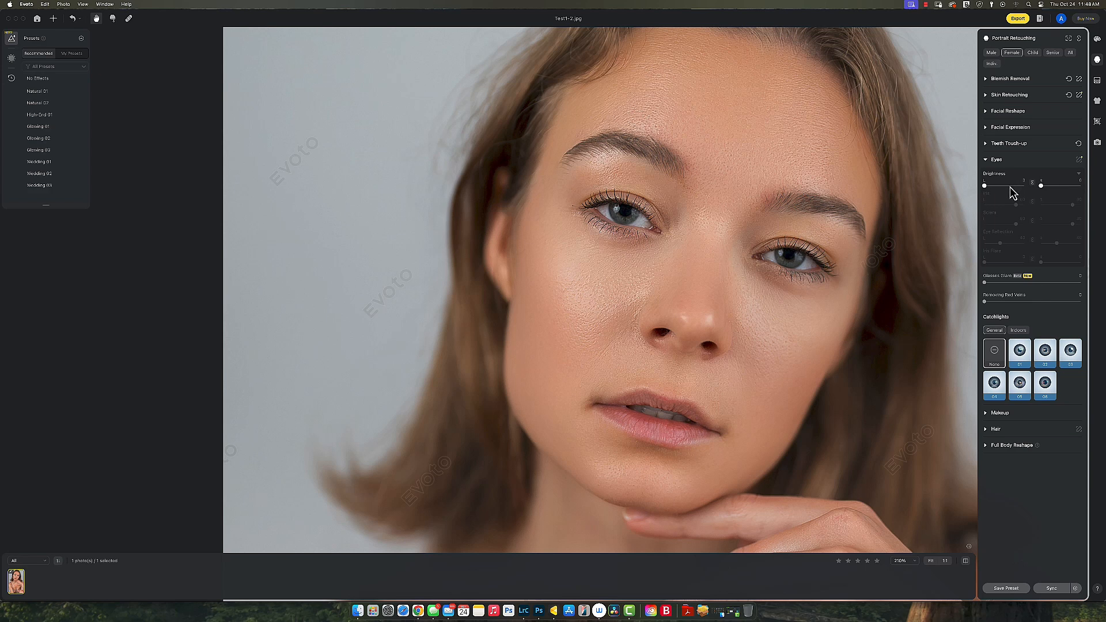
pyautogui.click(1009, 186)
pyautogui.moveTo(1010, 189)
pyautogui.mouseDown()
pyautogui.moveTo(1028, 187)
pyautogui.moveTo(985, 188)
pyautogui.moveTo(1002, 191)
pyautogui.mouseUp()
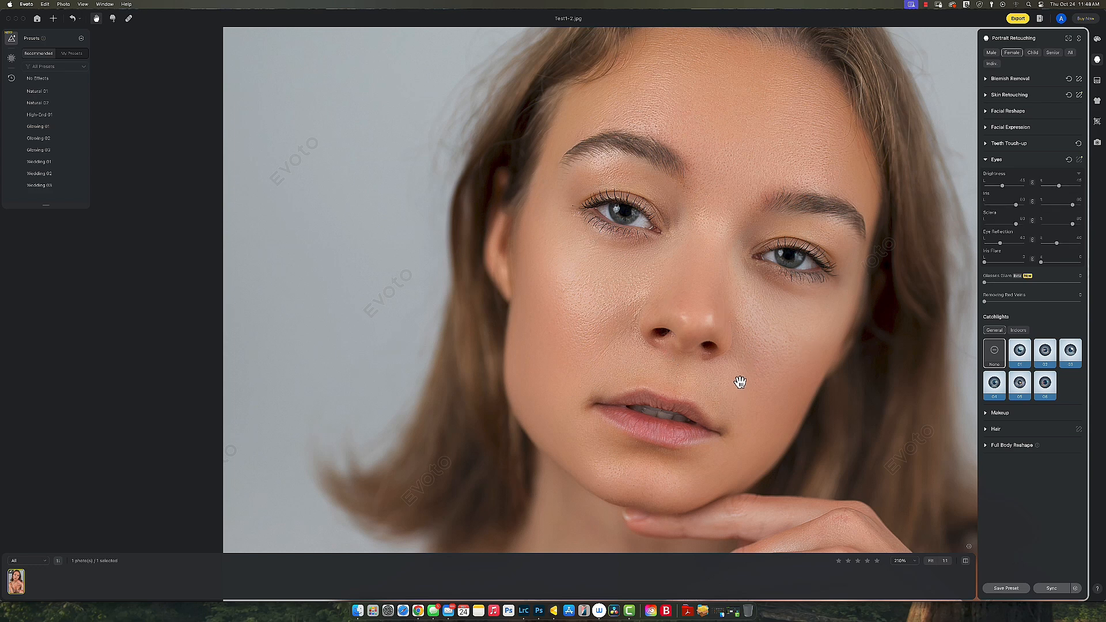
# Step: Add a slight iris flare and remove red veins from the eye whites at 52
pyautogui.scroll(1, 743, 380)
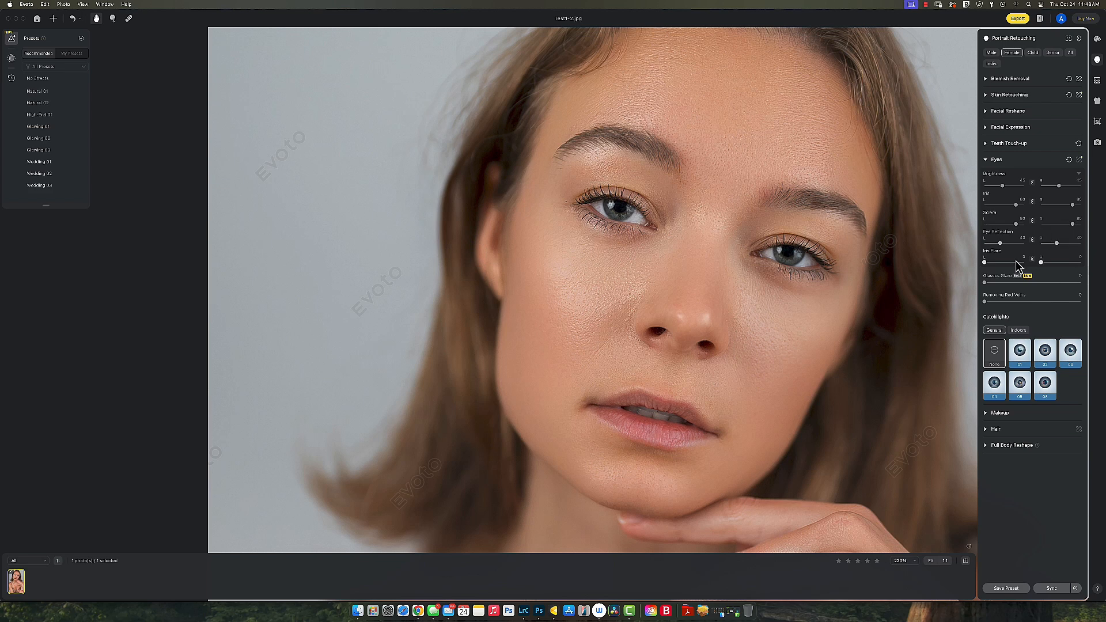
pyautogui.moveTo(1011, 263)
pyautogui.mouseDown()
pyautogui.moveTo(985, 265)
pyautogui.moveTo(1011, 264)
pyautogui.mouseUp()
pyautogui.click(1050, 302)
# Step: Try catchlight 03 on the eyes, then set catchlights back to None
pyautogui.click(1072, 353)
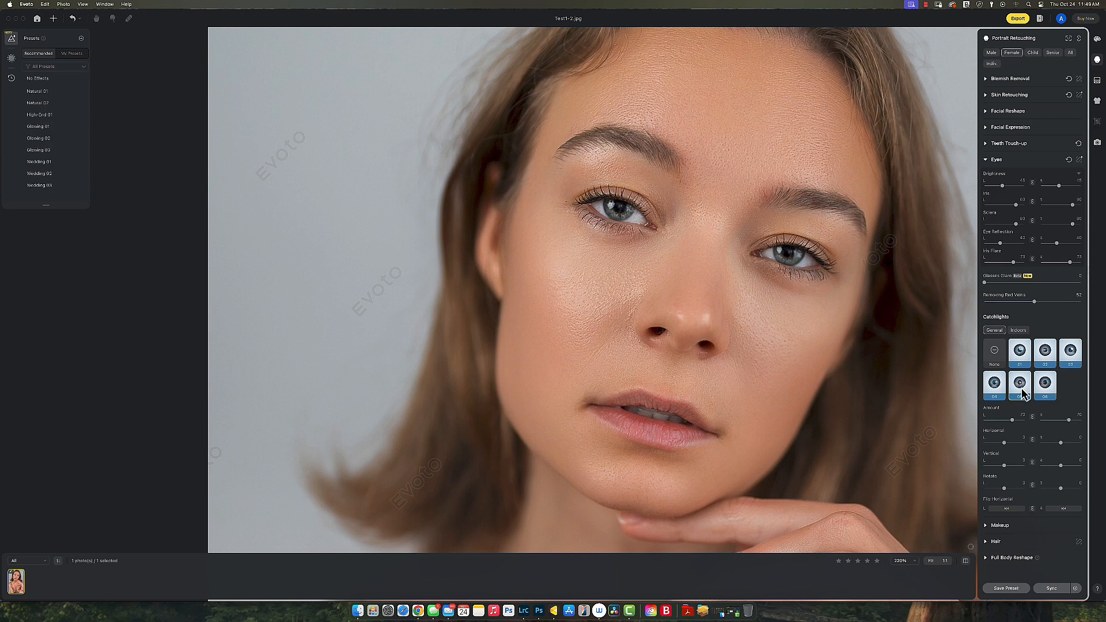
pyautogui.click(993, 355)
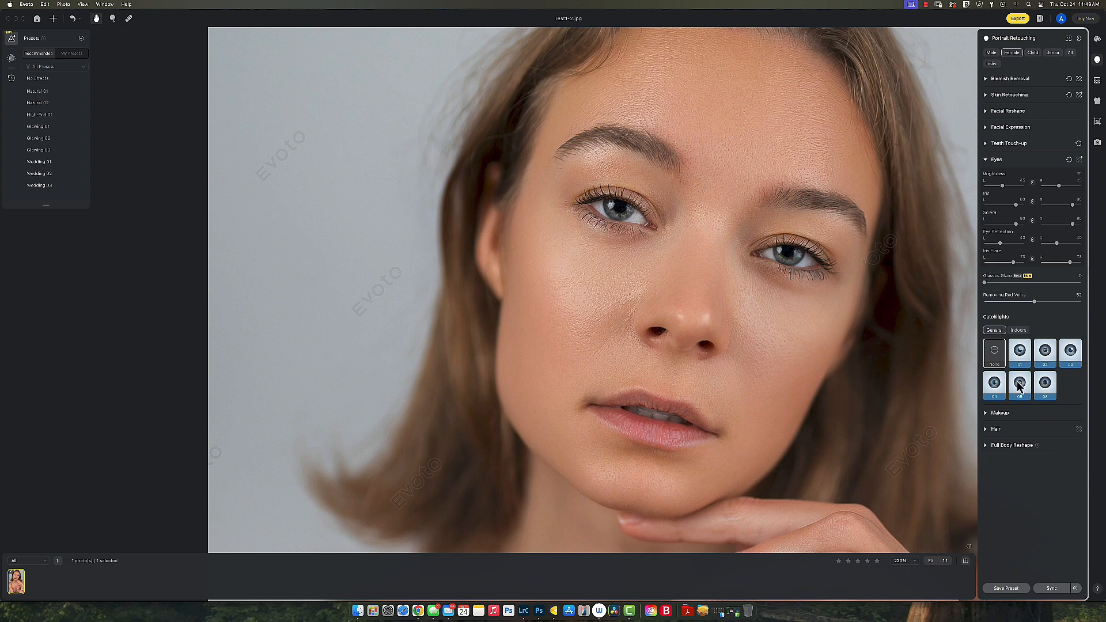
pyautogui.click(988, 415)
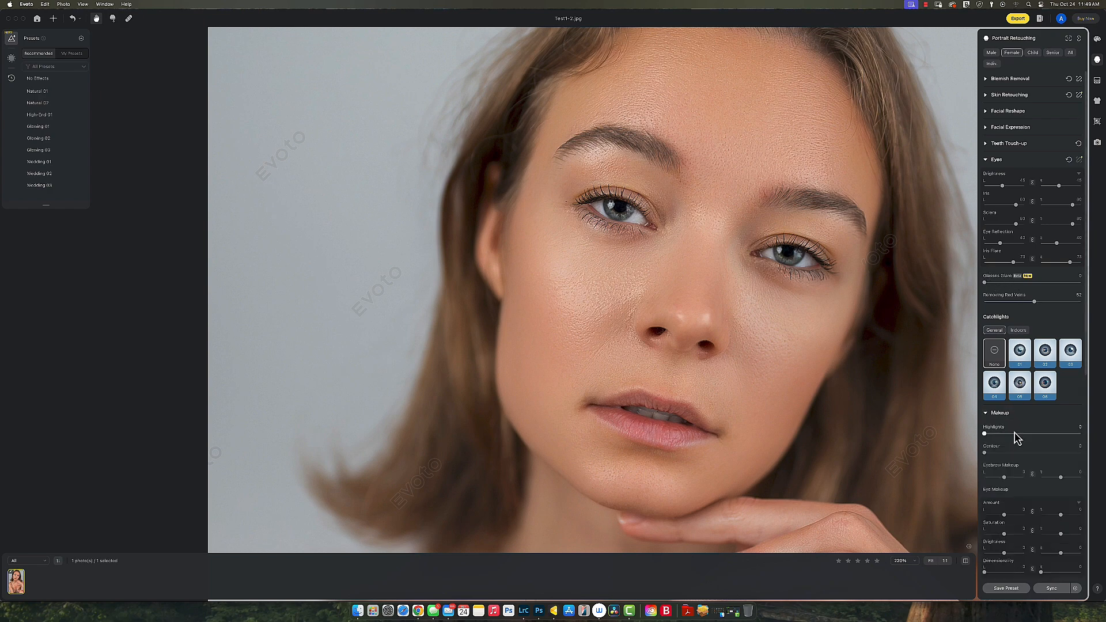
# Step: Add subtle face highlights and strong contour shading
pyautogui.click(1050, 435)
pyautogui.moveTo(1052, 434); pyautogui.dragTo(1076, 437)
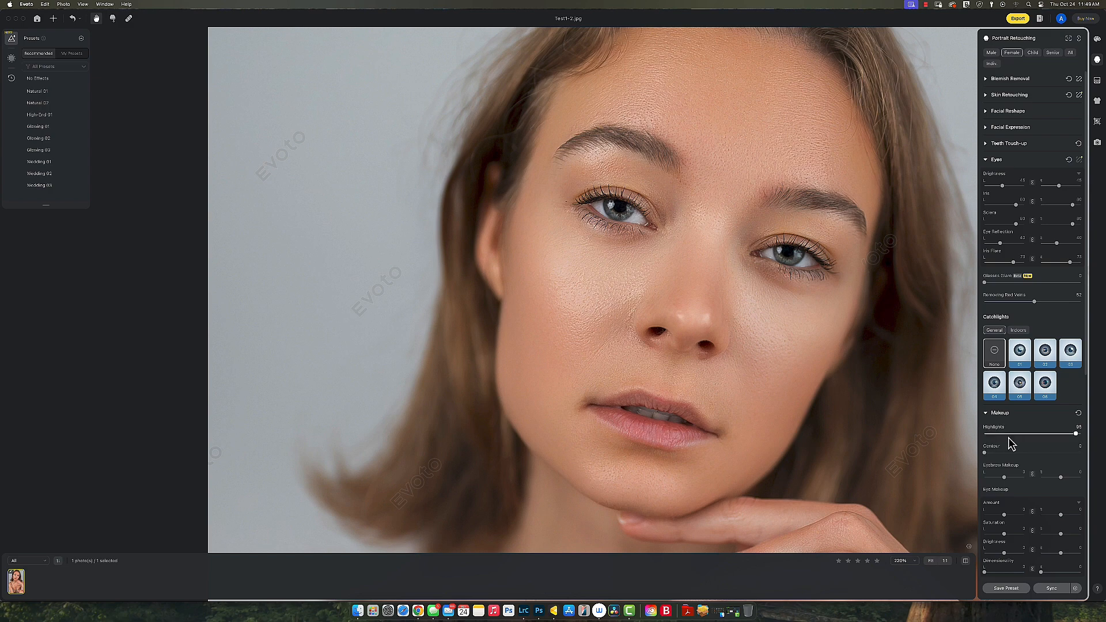
pyautogui.moveTo(1012, 439)
pyautogui.mouseDown()
pyautogui.moveTo(1029, 437)
pyautogui.moveTo(1018, 440)
pyautogui.mouseUp()
pyautogui.click(1061, 453)
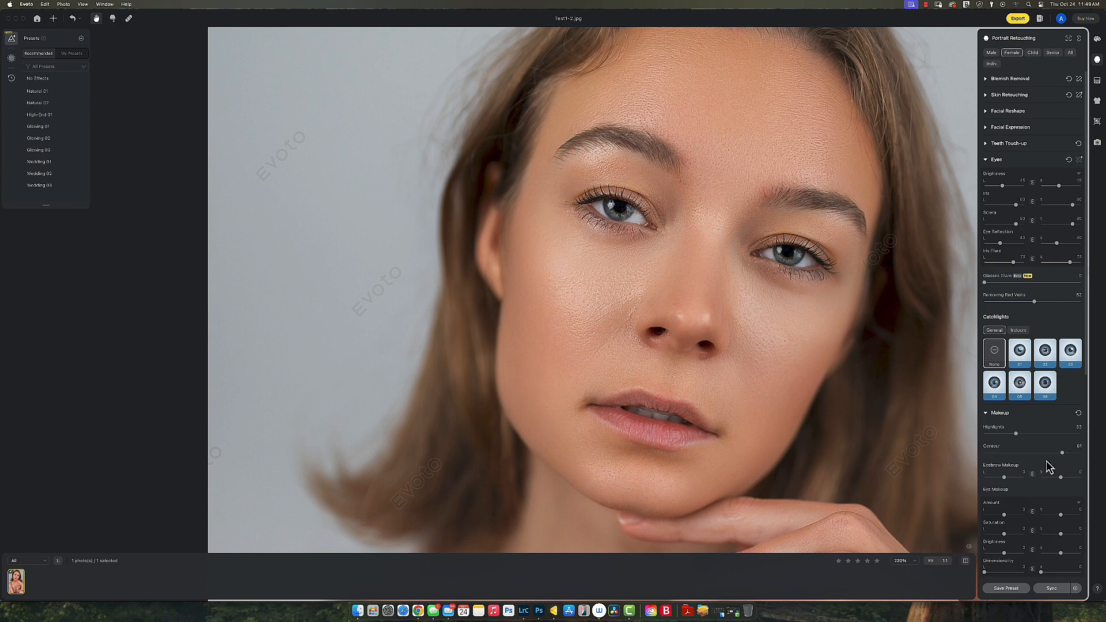
# Step: Apply a soft eye shadow and add dimensionality to the eye makeup
pyautogui.scroll(-5, 1048, 465)
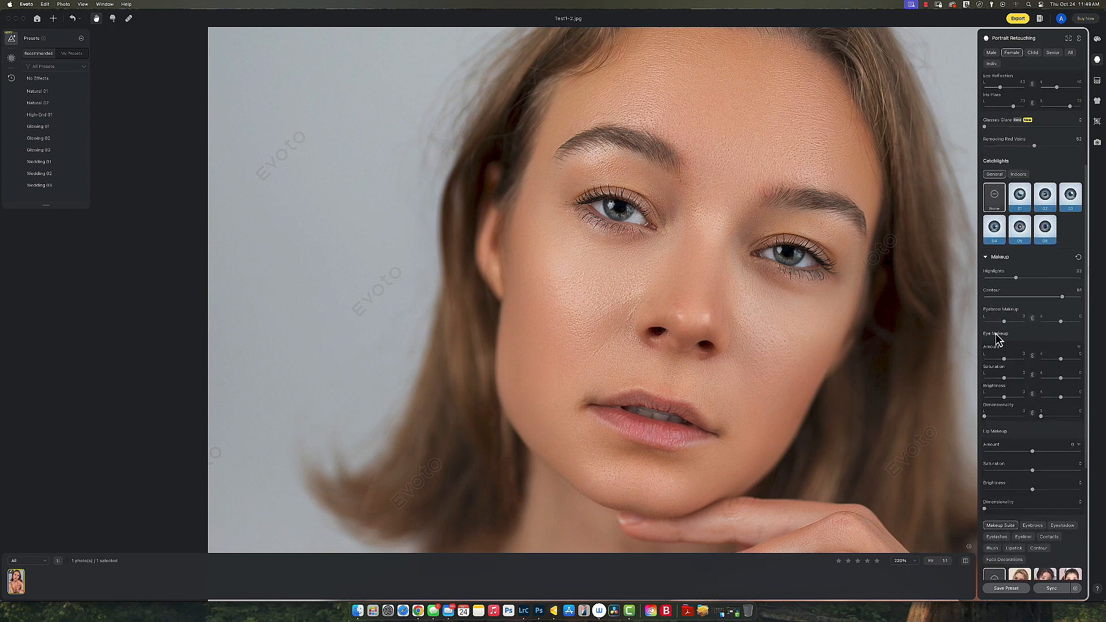
pyautogui.click(1019, 359)
pyautogui.moveTo(1018, 361); pyautogui.dragTo(980, 365)
pyautogui.moveTo(1007, 417)
pyautogui.mouseDown()
pyautogui.moveTo(1027, 417)
pyautogui.moveTo(988, 422)
pyautogui.mouseUp()
# Step: Tone the lip makeup down to amount 11, saturation 53 and brightness 36
pyautogui.moveTo(1058, 456)
pyautogui.mouseDown()
pyautogui.moveTo(1080, 460)
pyautogui.moveTo(1040, 459)
pyautogui.mouseUp()
pyautogui.moveTo(1052, 470); pyautogui.dragTo(1048, 470)
pyautogui.moveTo(1061, 490); pyautogui.dragTo(1048, 490)
pyautogui.scroll(-8, 1028, 408)
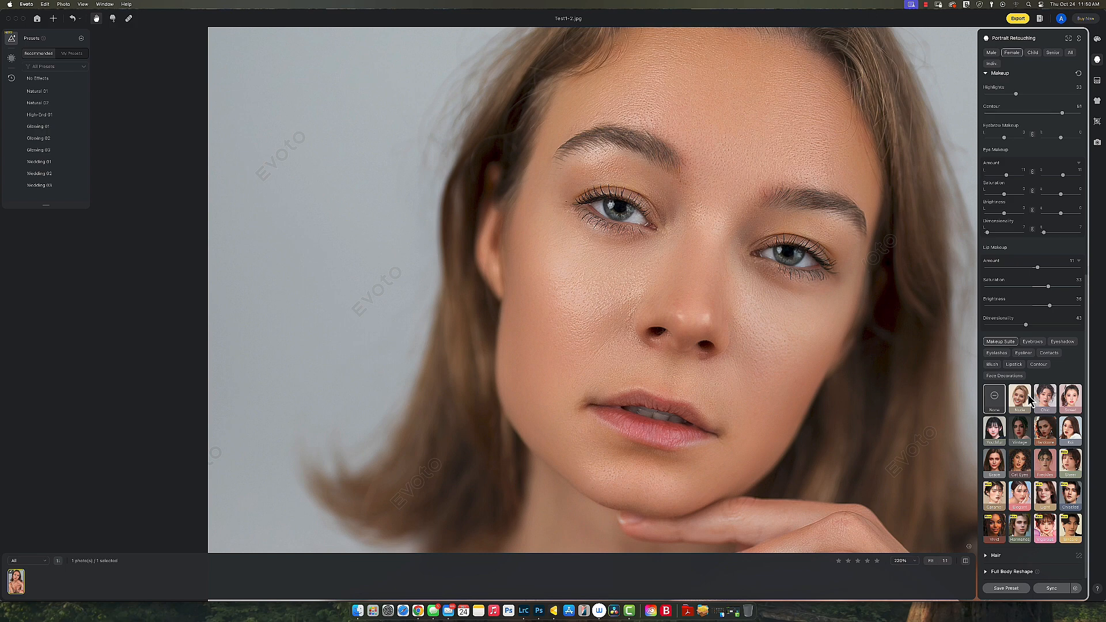
pyautogui.click(1072, 401)
pyautogui.click(1043, 431)
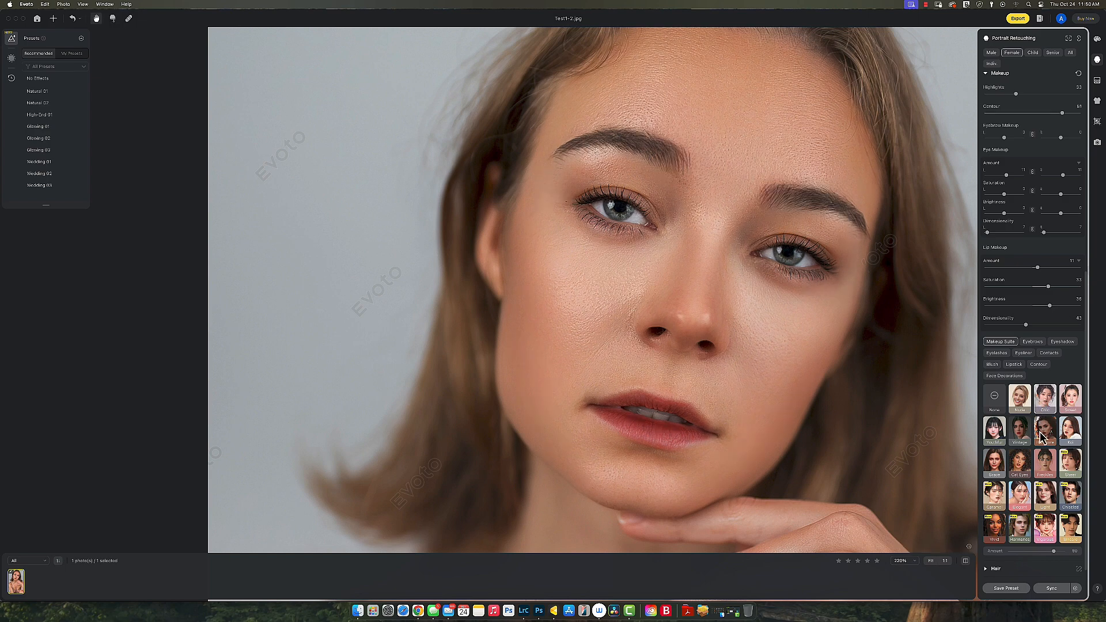
pyautogui.click(1052, 473)
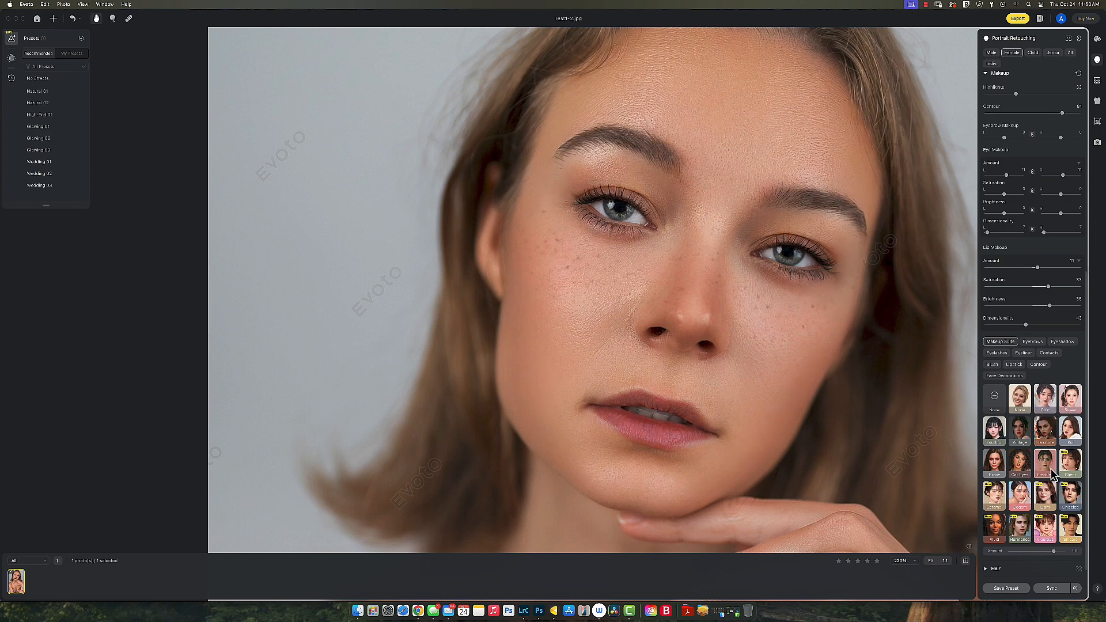
pyautogui.click(1026, 475)
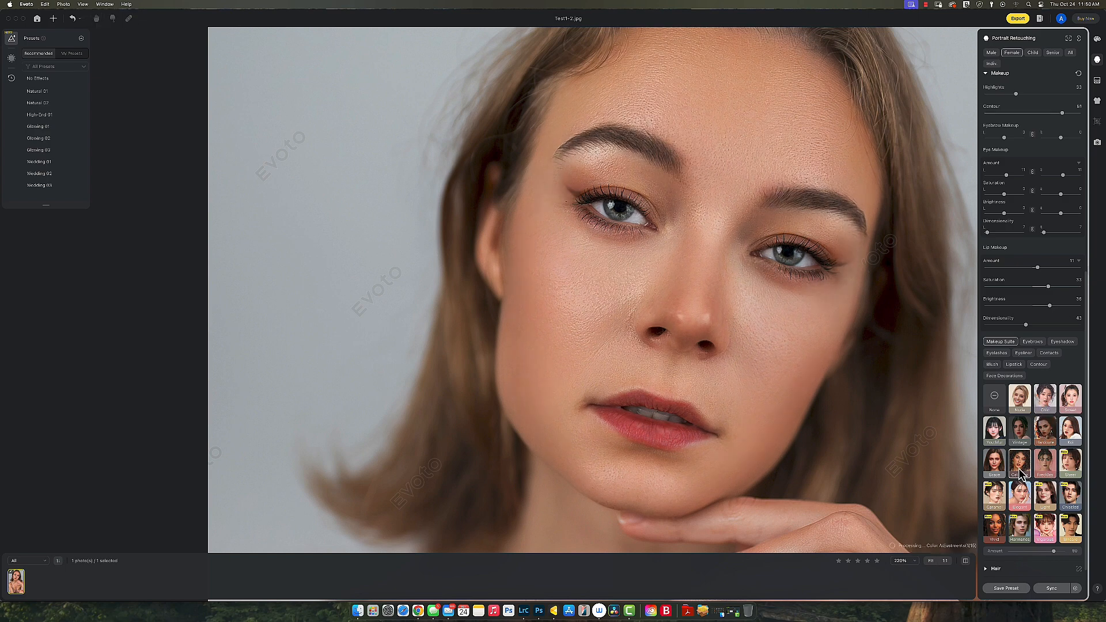
pyautogui.click(993, 501)
pyautogui.click(1044, 501)
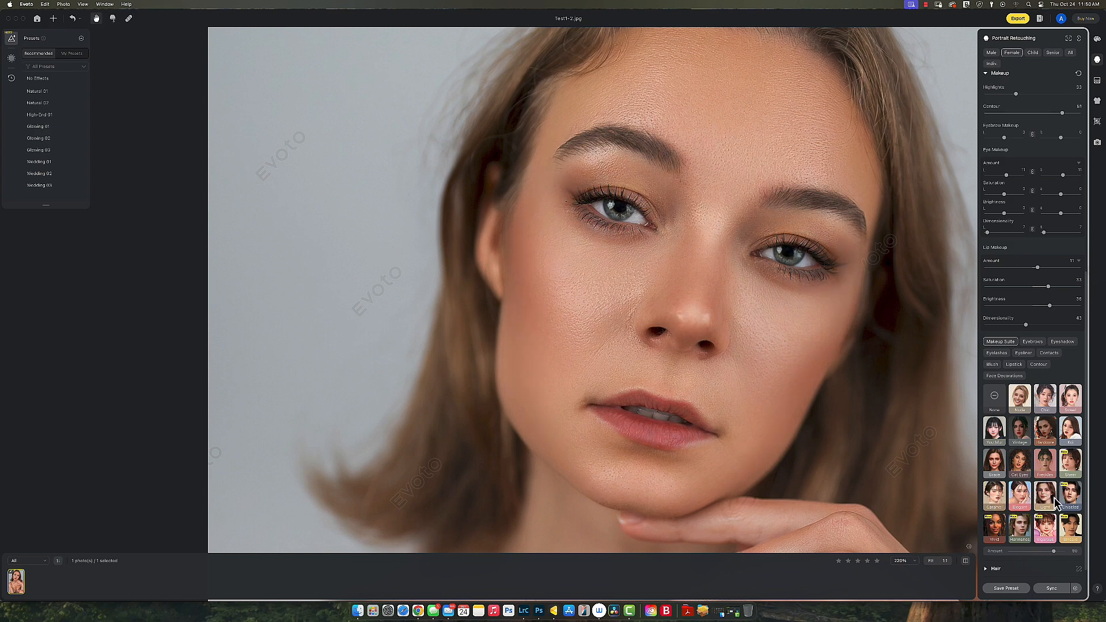
pyautogui.click(1071, 504)
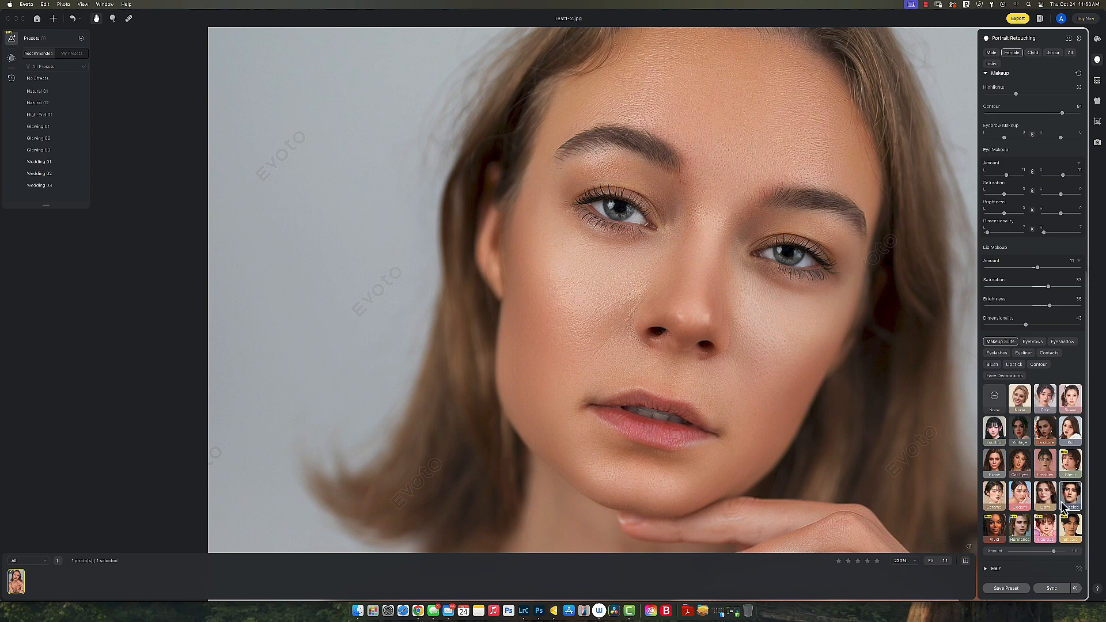
pyautogui.click(1038, 533)
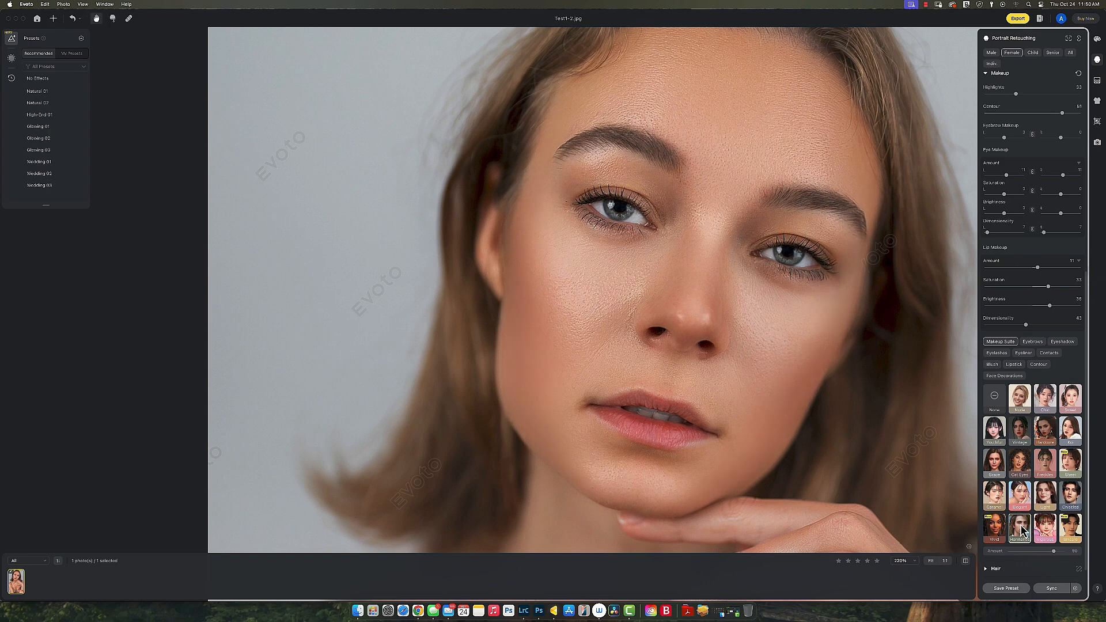
pyautogui.click(997, 402)
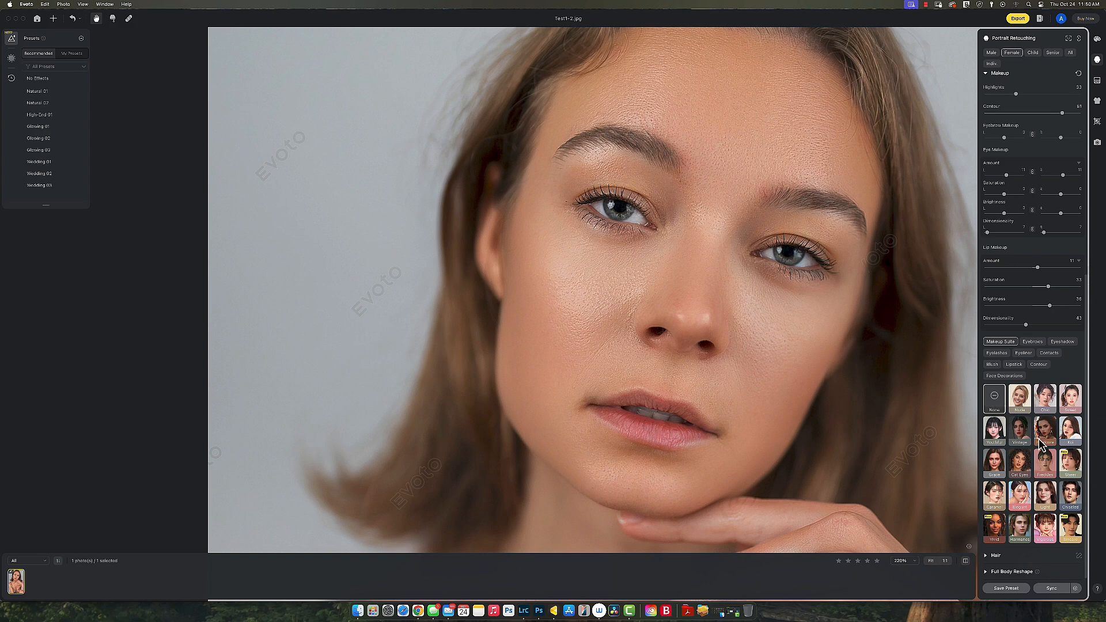
# Step: Preview Fill Hair Part Line at 53 and 82, then reset it
pyautogui.click(988, 73)
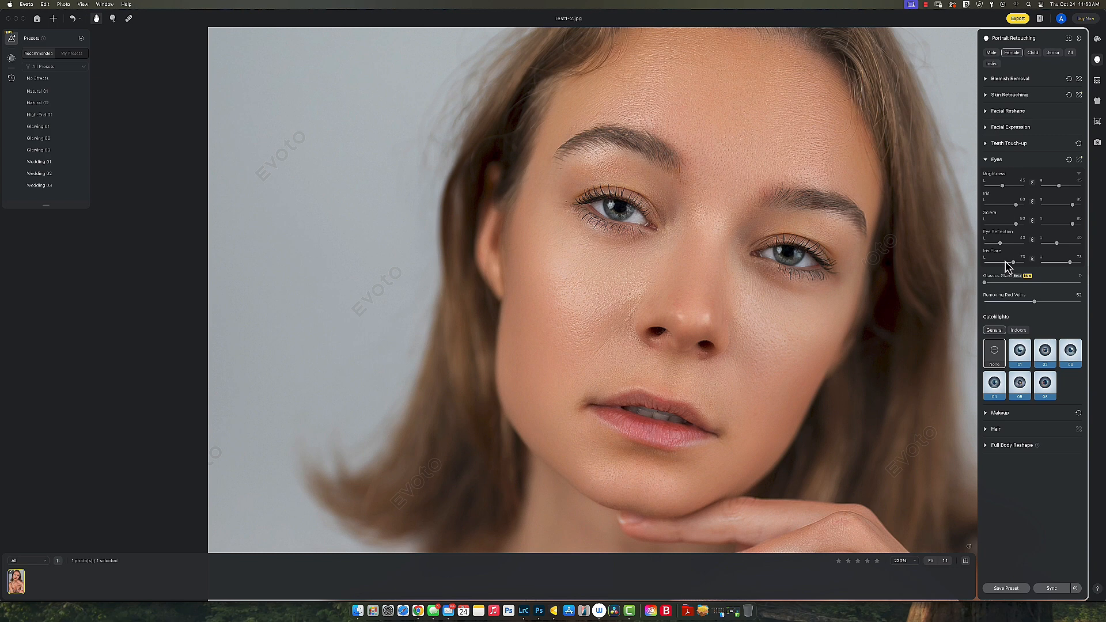
pyautogui.click(988, 161)
pyautogui.click(996, 194)
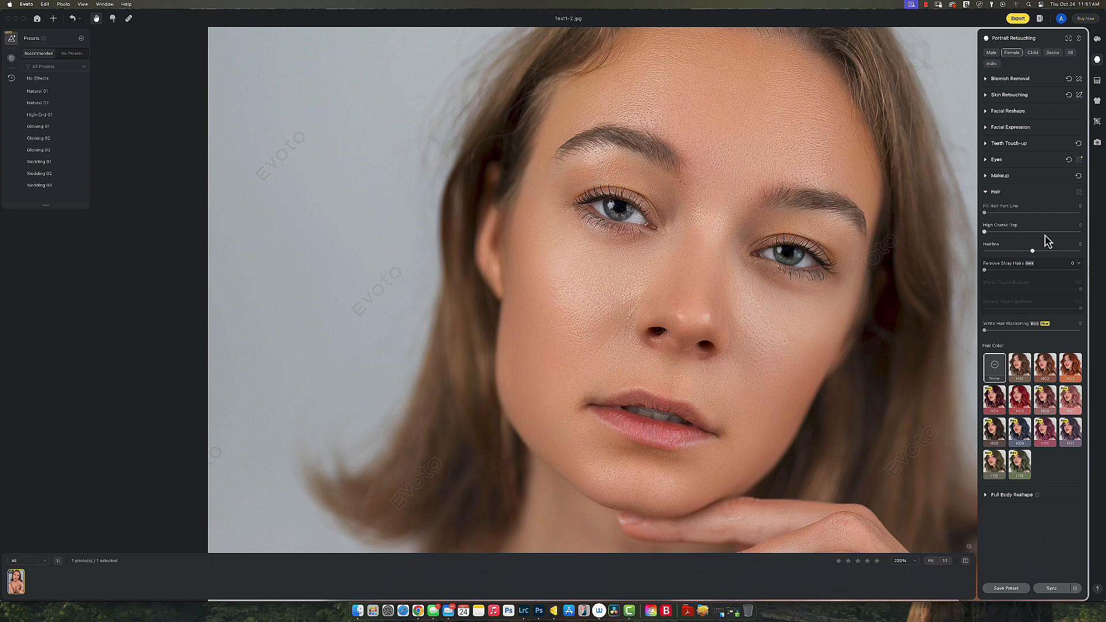
pyautogui.moveTo(747, 225); pyautogui.dragTo(741, 237)
pyautogui.scroll(-3, 732, 260)
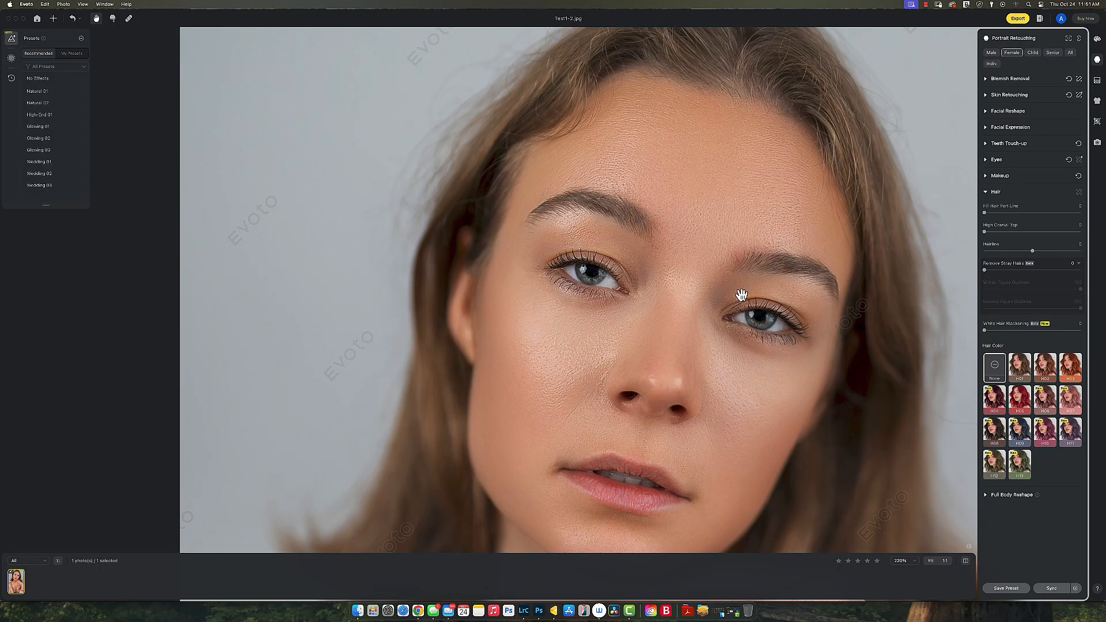
pyautogui.click(1035, 213)
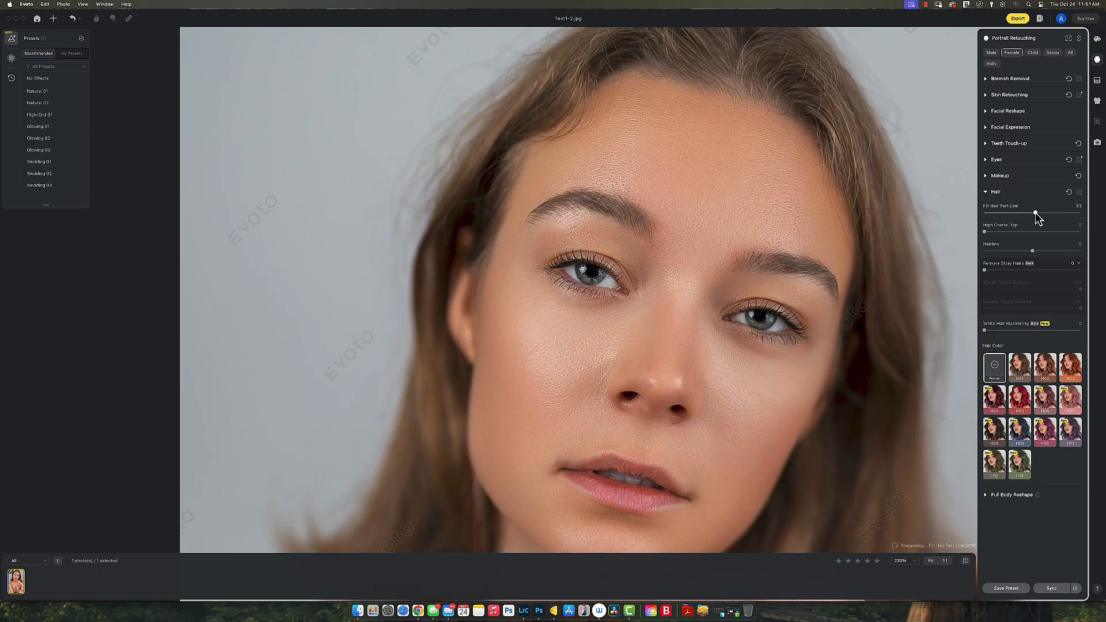
pyautogui.click(1063, 213)
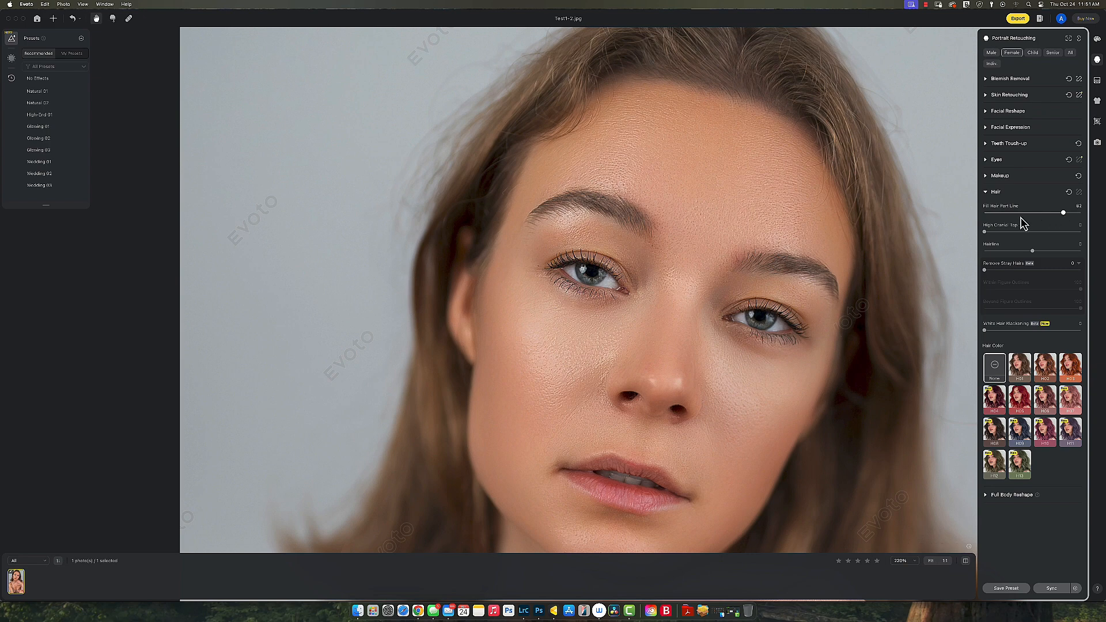
pyautogui.click(1069, 193)
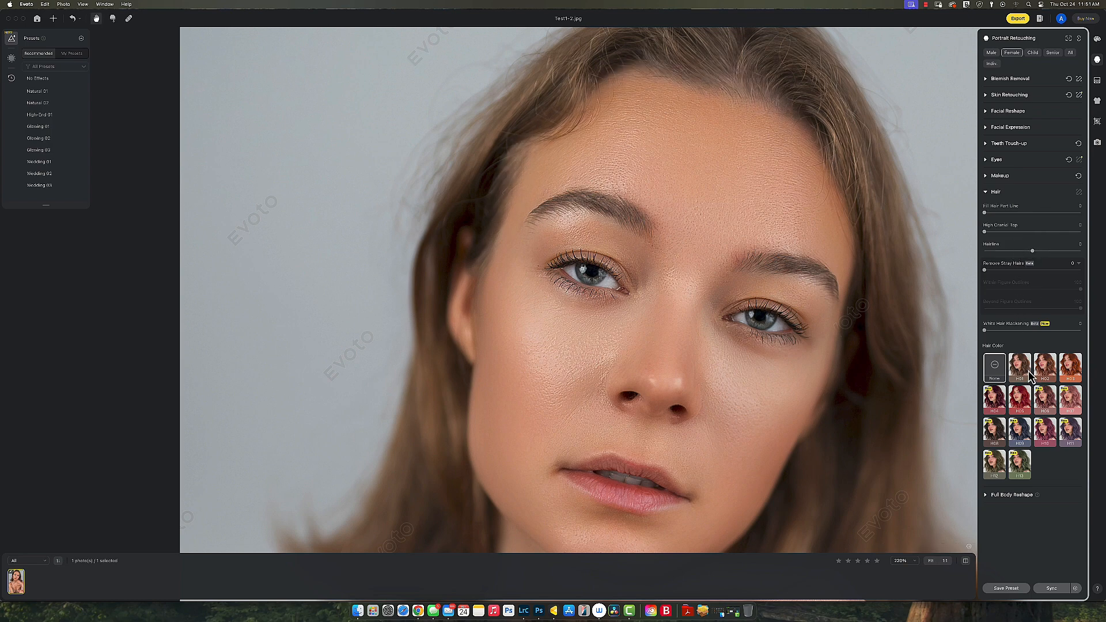
# Step: Try hair colour H11 with less darkening, then revert the colour to None
pyautogui.click(1070, 432)
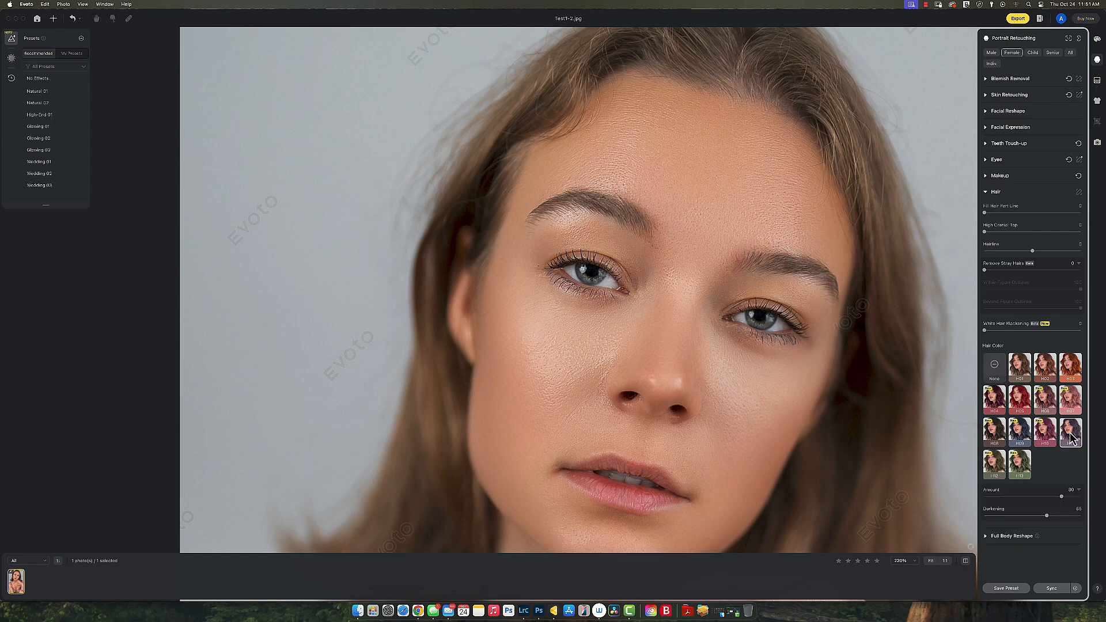
pyautogui.scroll(-5, 750, 325)
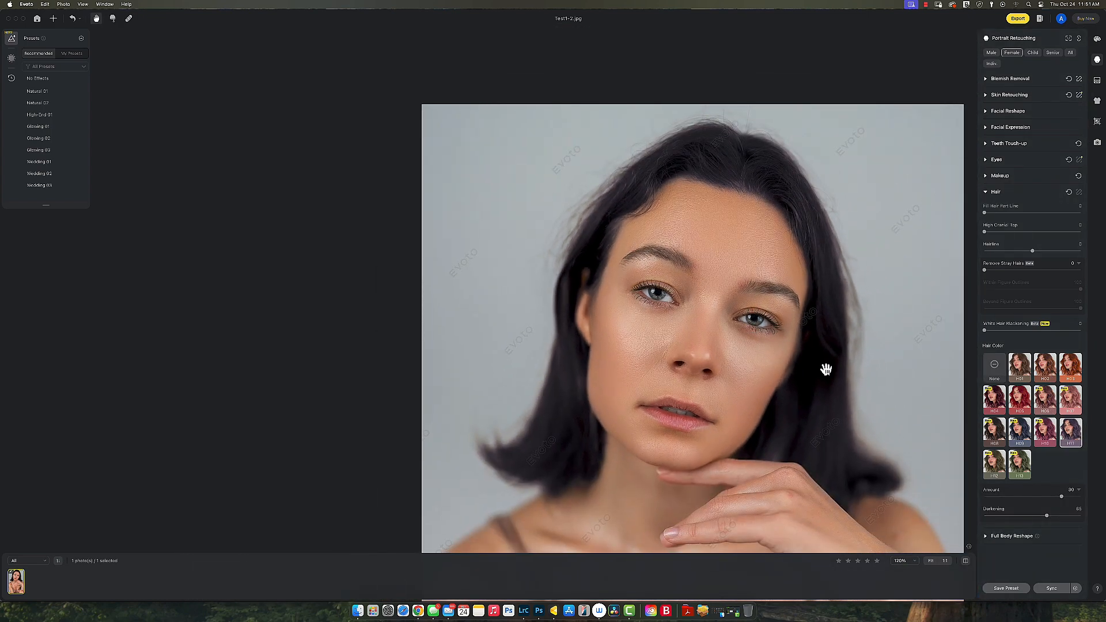
pyautogui.click(991, 516)
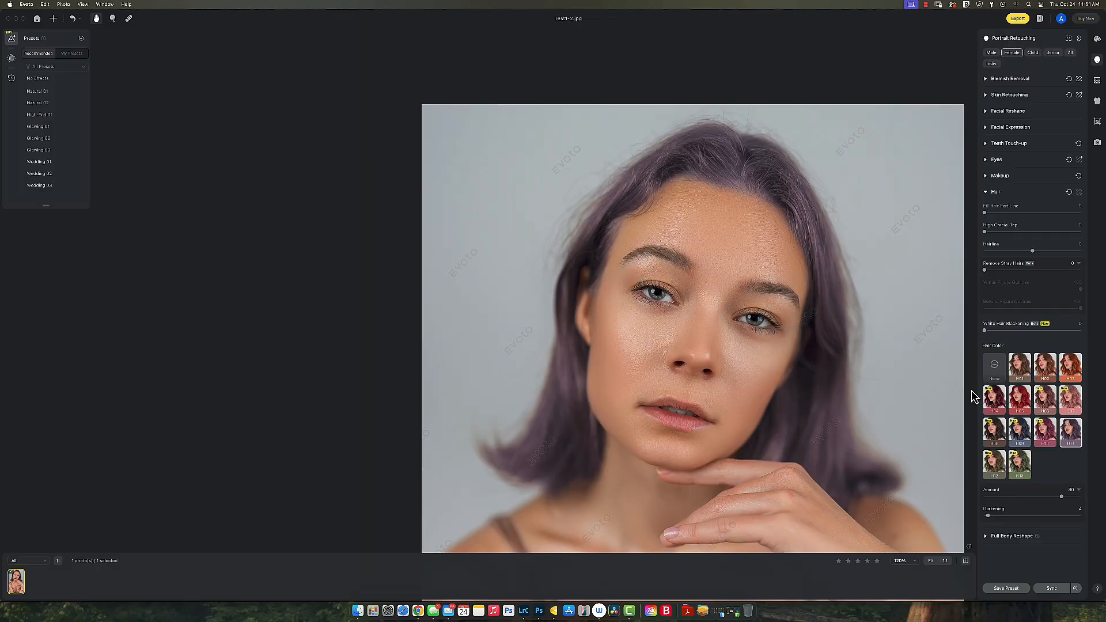
pyautogui.click(995, 368)
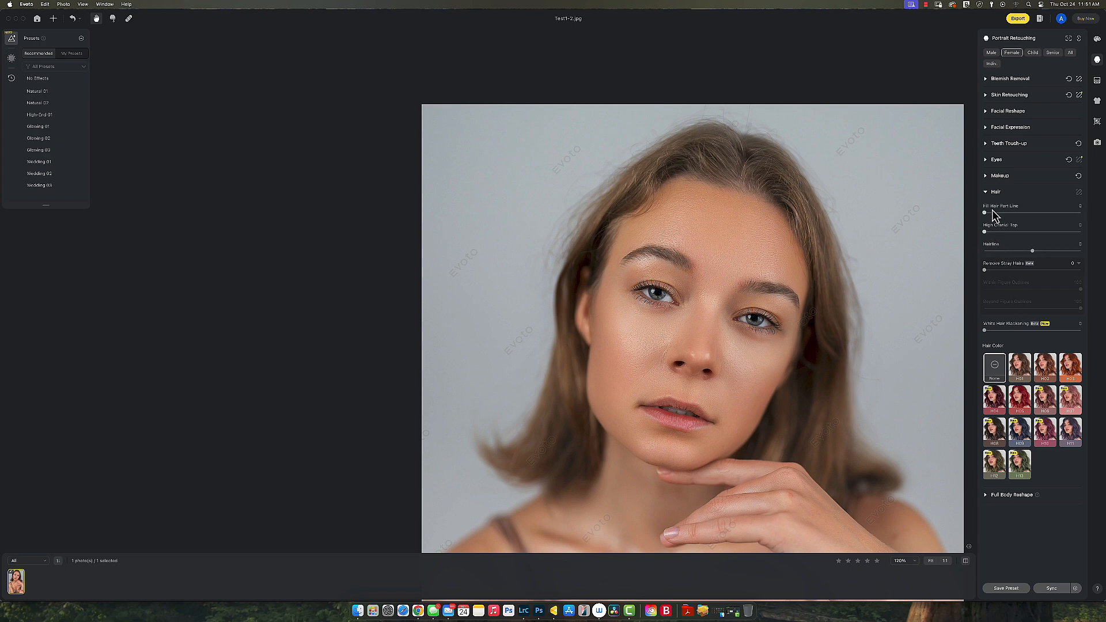
pyautogui.click(985, 193)
pyautogui.scroll(5, 714, 304)
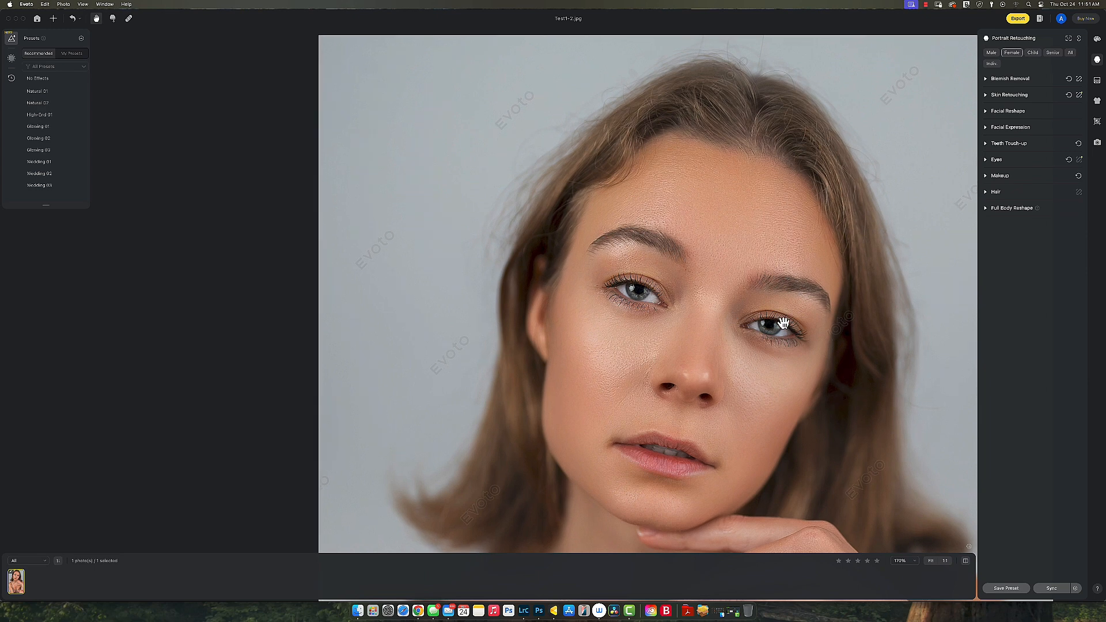
# Step: Lower Sculpt with Dodge & Burn to 17 and Soften Skin to 9
pyautogui.scroll(2, 806, 333)
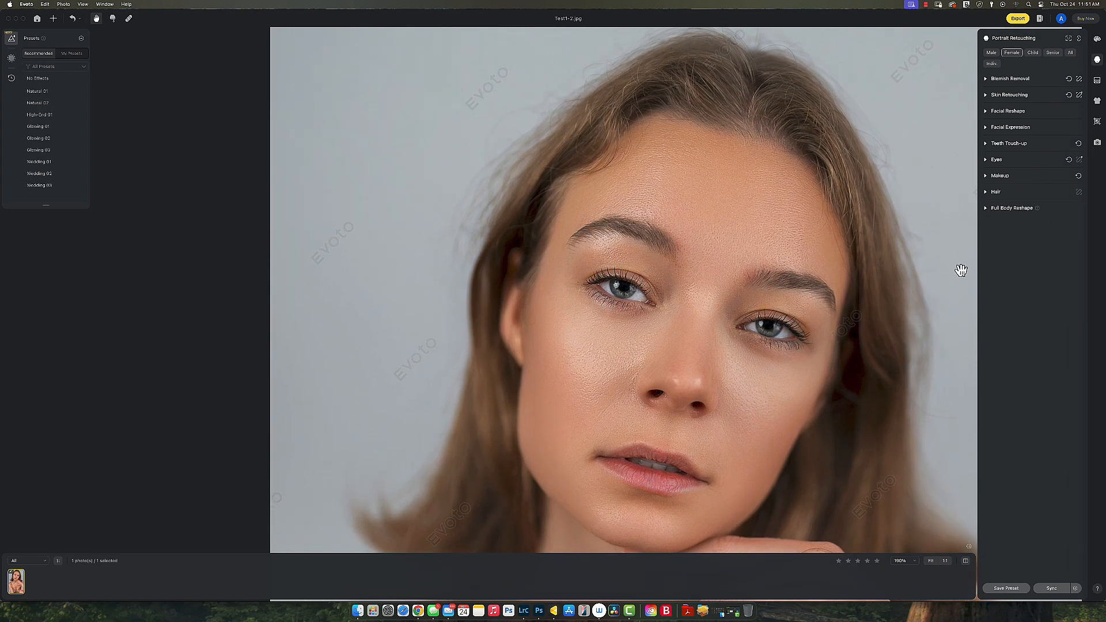
pyautogui.click(988, 95)
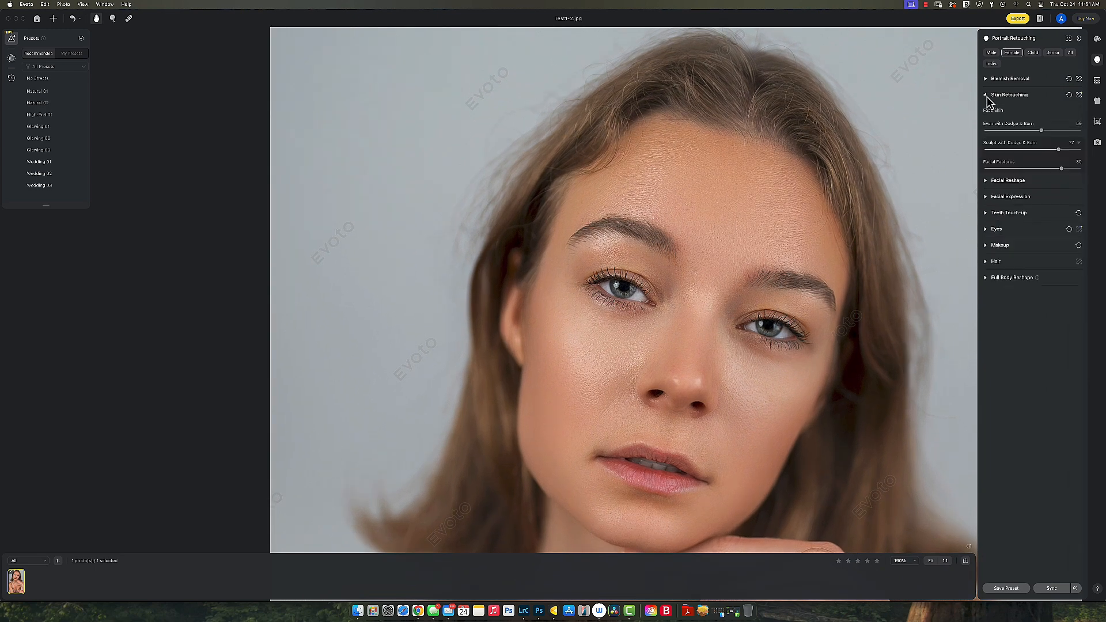
pyautogui.click(1019, 150)
pyautogui.moveTo(1020, 150); pyautogui.dragTo(1000, 150)
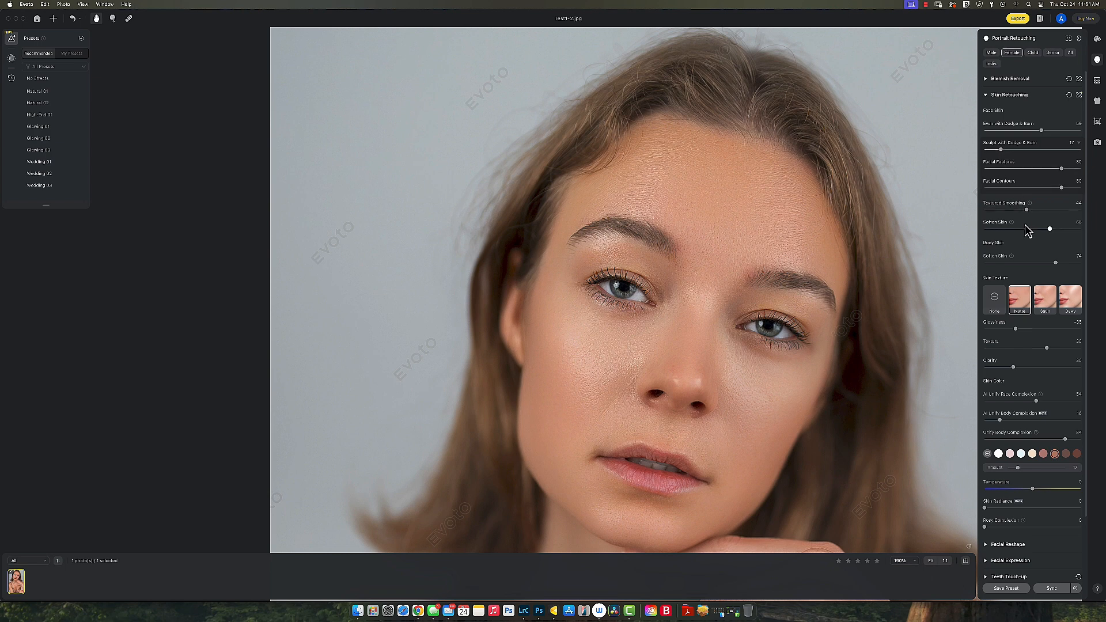
pyautogui.click(1007, 229)
pyautogui.click(993, 229)
# Step: Set skin Clarity to 55, checking the chin and hand area
pyautogui.moveTo(713, 456); pyautogui.dragTo(714, 355)
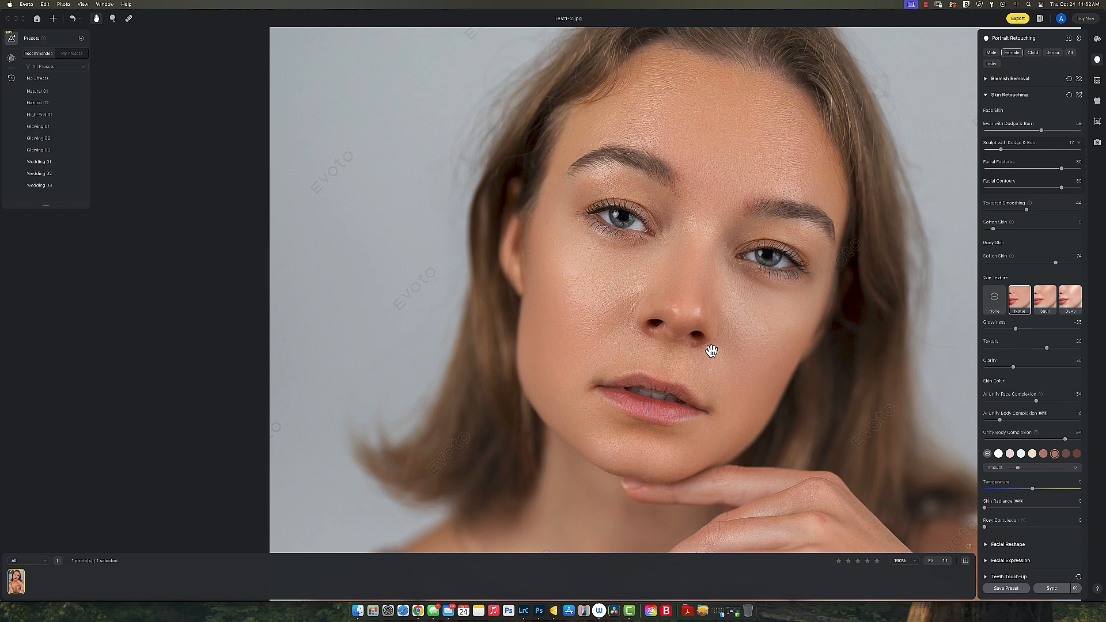
pyautogui.click(1044, 367)
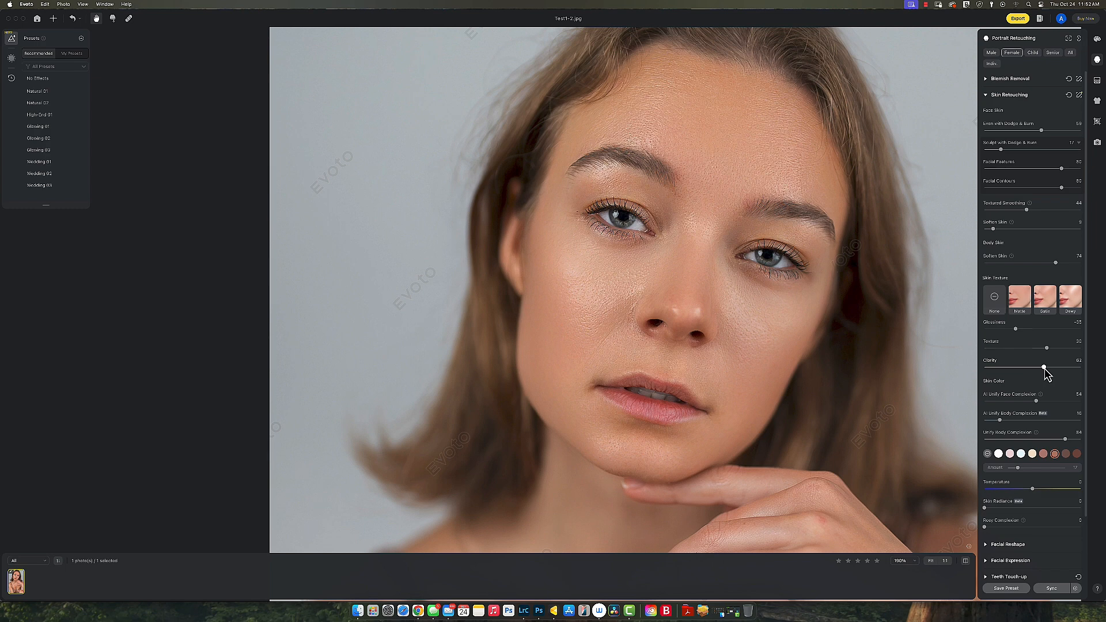
pyautogui.moveTo(1043, 368); pyautogui.dragTo(1036, 369)
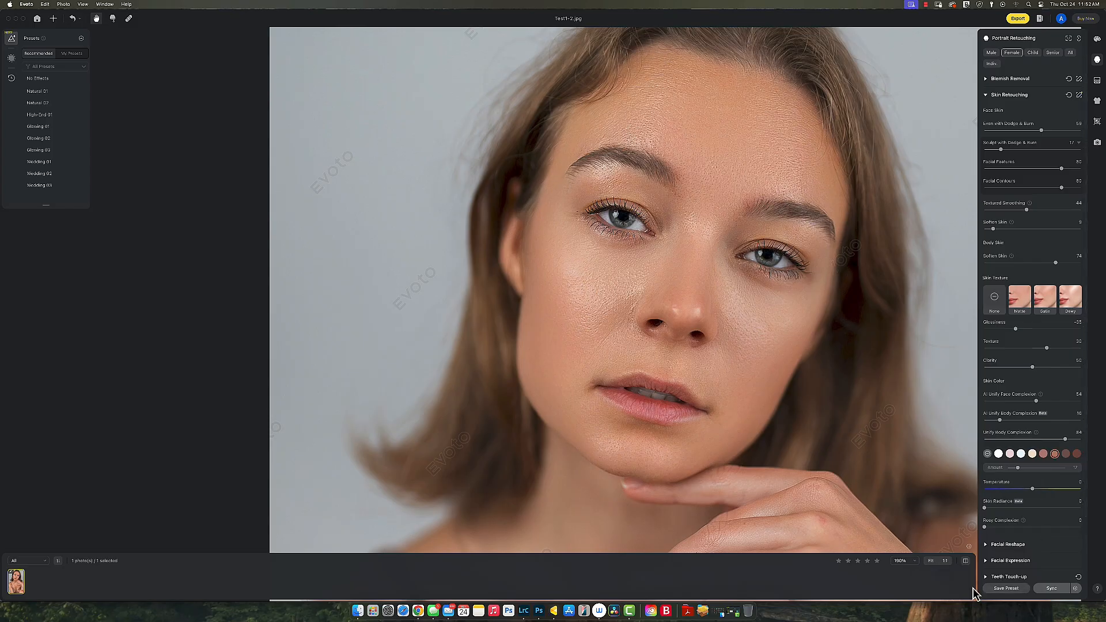
pyautogui.click(965, 562)
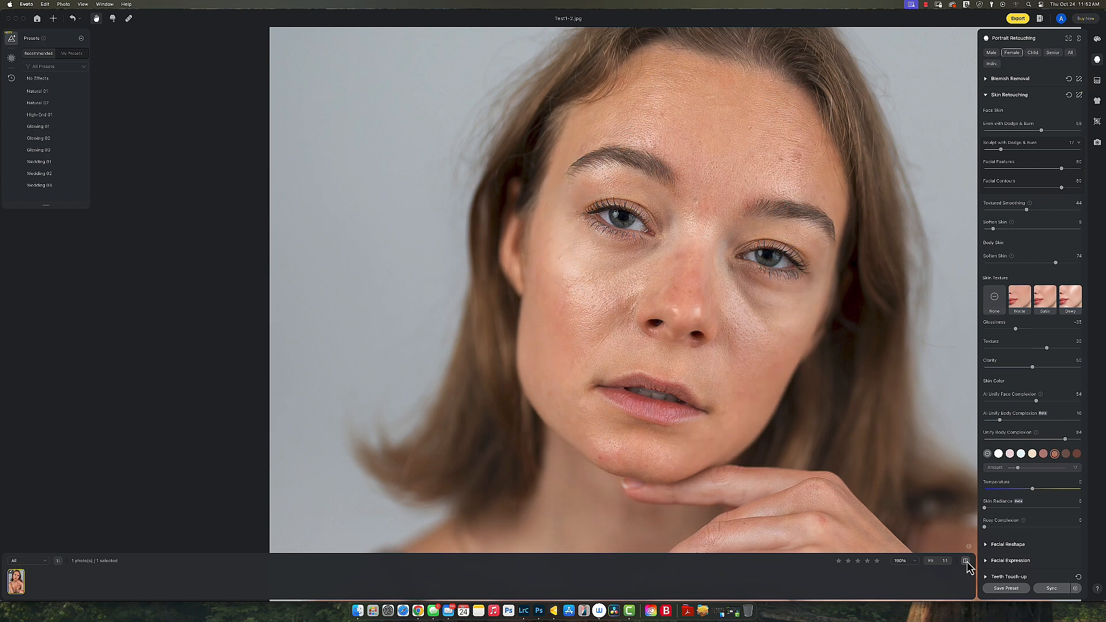
pyautogui.click(966, 561)
pyautogui.click(965, 562)
pyautogui.click(965, 562)
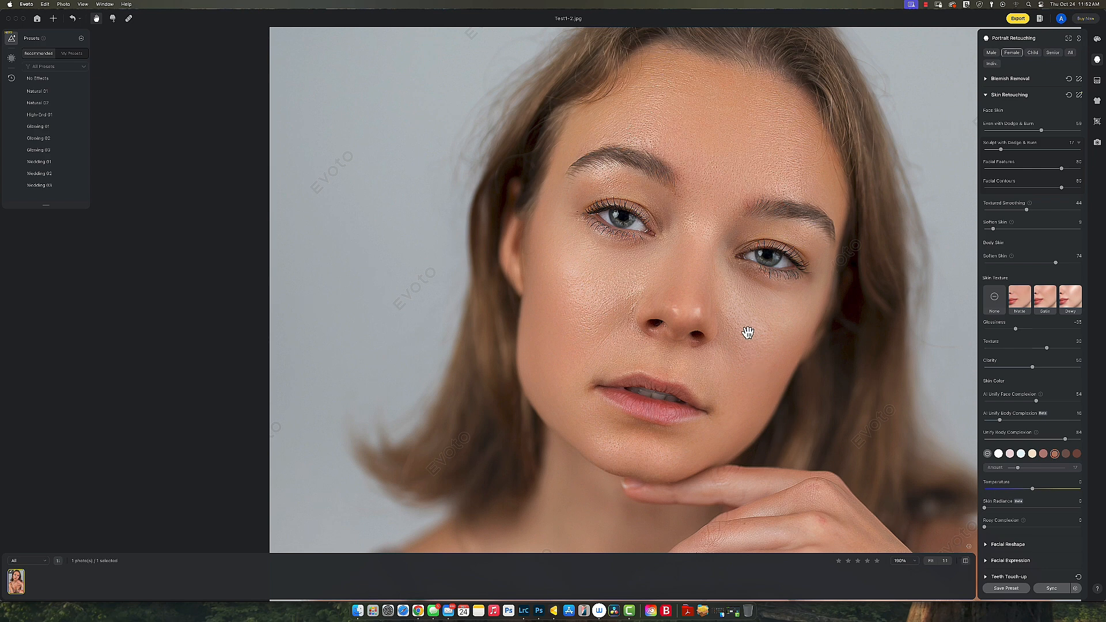
pyautogui.moveTo(728, 321); pyautogui.dragTo(681, 353)
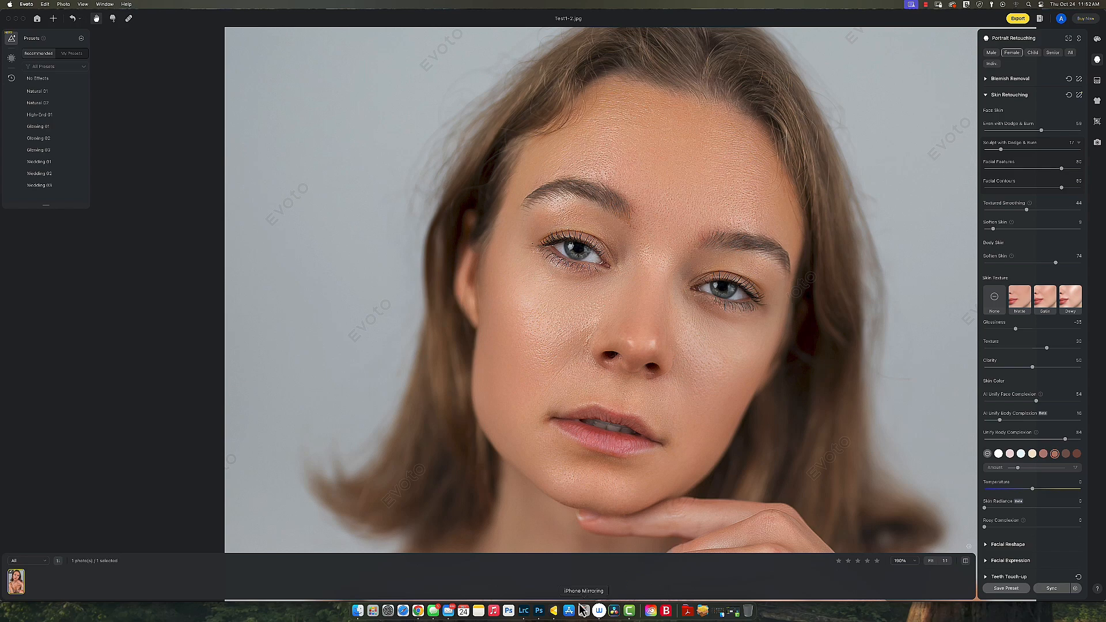
# Step: Show the Photoshop-retouched portrait, zoomed out to the whole face
pyautogui.click(539, 615)
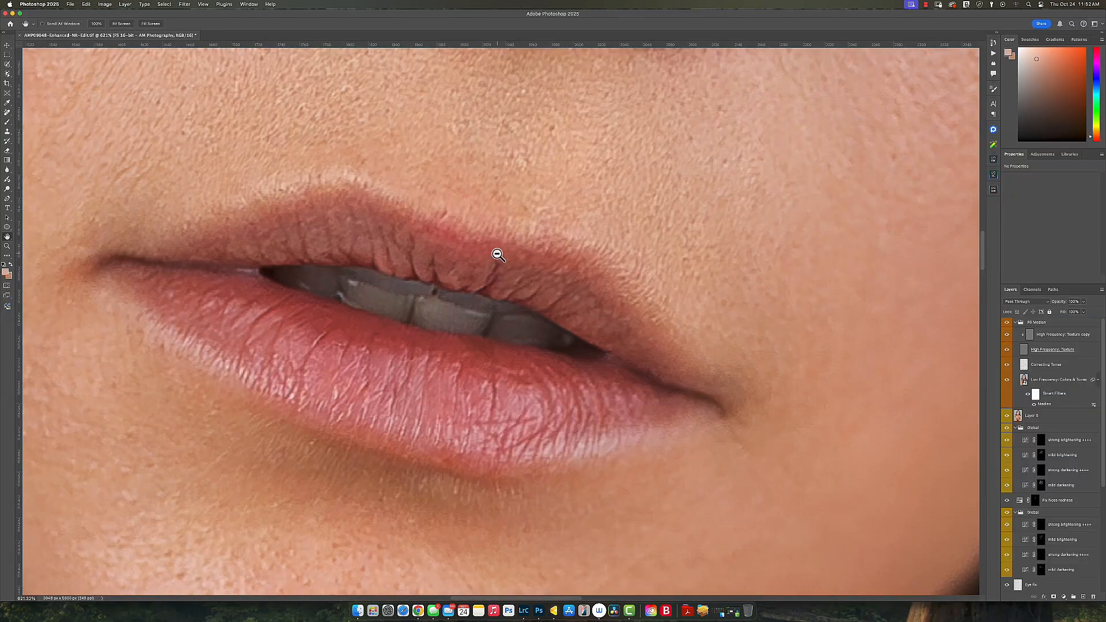
pyautogui.keyDown('alt'); pyautogui.click(498, 255); pyautogui.keyUp('alt')
pyautogui.keyDown('alt'); pyautogui.click(498, 254); pyautogui.keyUp('alt')
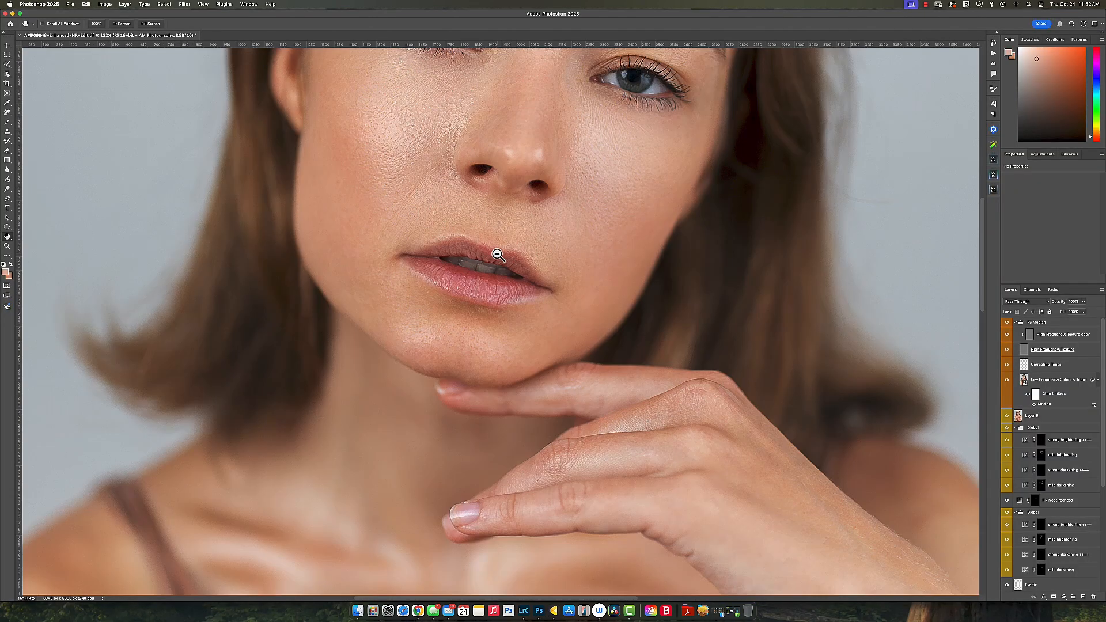
pyautogui.moveTo(518, 190); pyautogui.dragTo(513, 395)
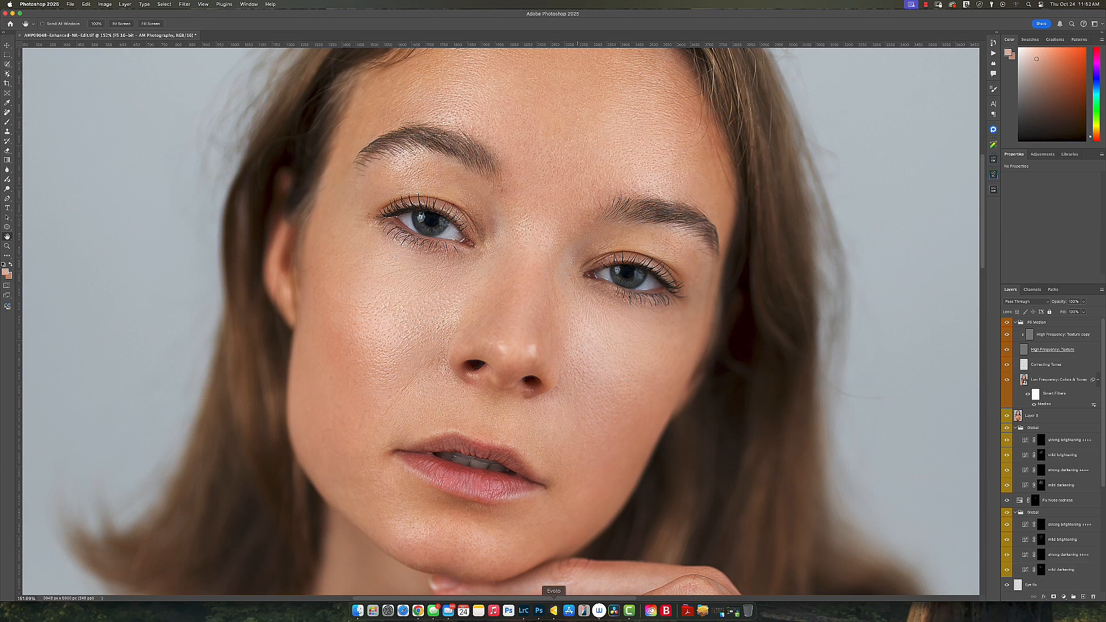
# Step: Switch briefly to the Evoto version, then return to Photoshop for comparison
pyautogui.click(554, 611)
pyautogui.scroll(3, 607, 452)
pyautogui.moveTo(650, 434); pyautogui.dragTo(518, 434)
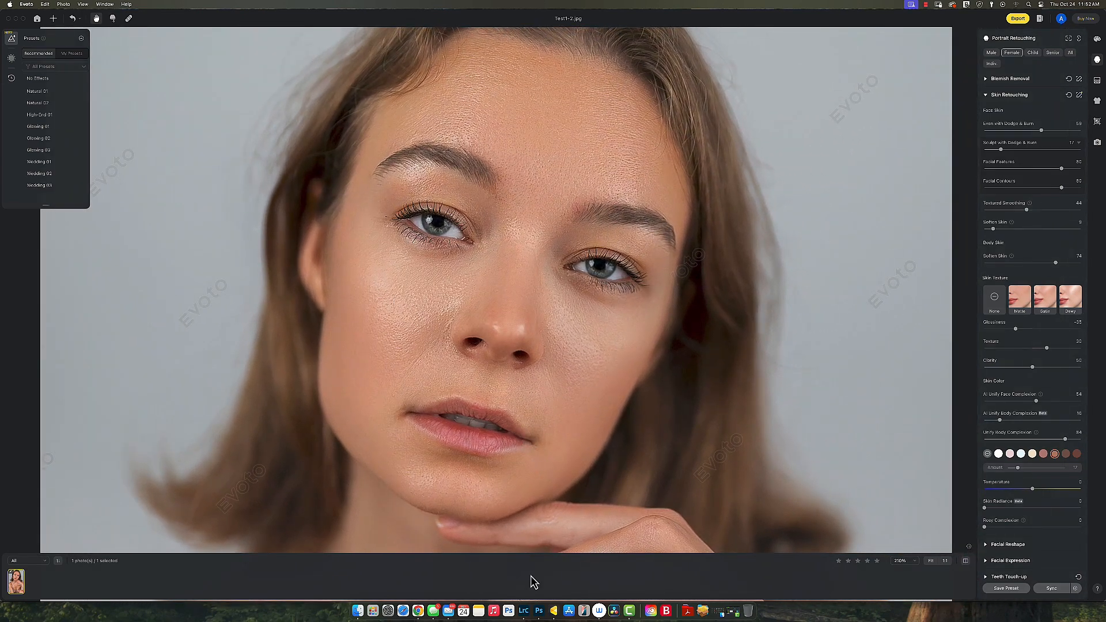
pyautogui.click(539, 614)
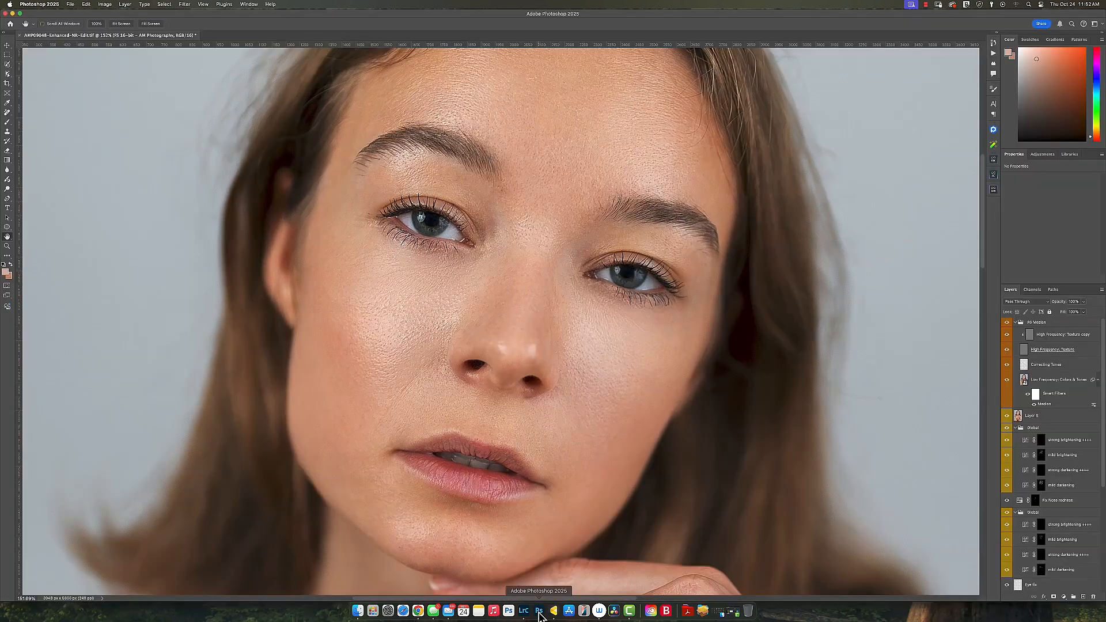